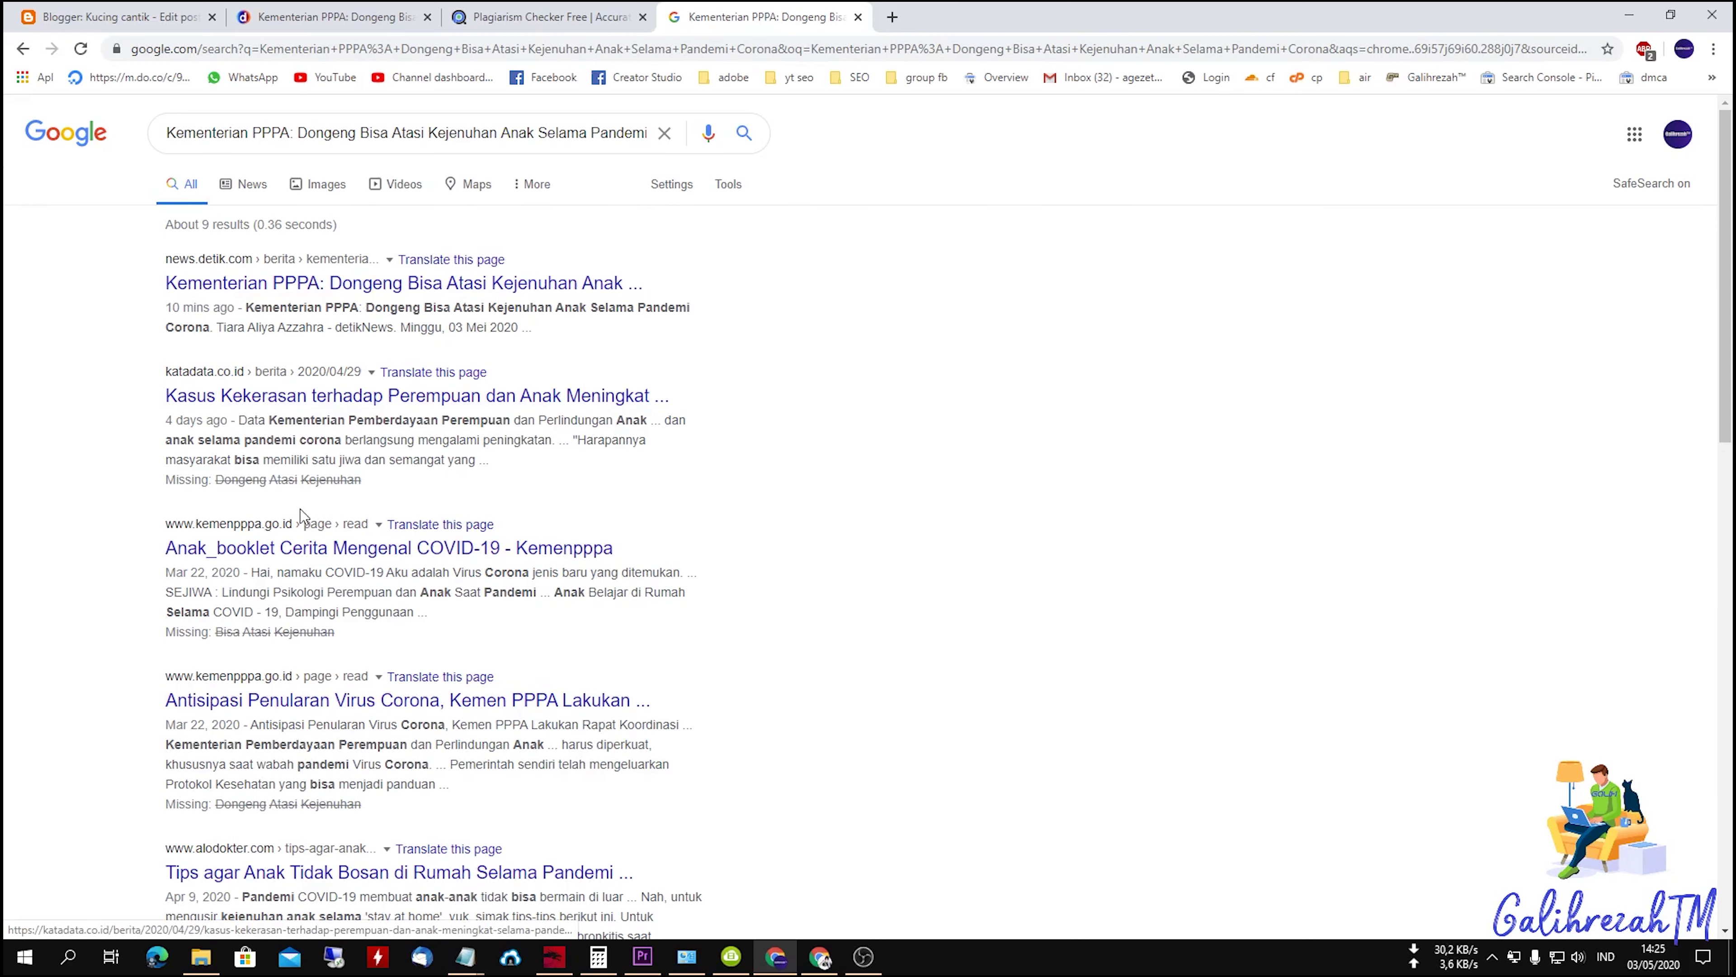
Step: Look through the Google results for the original headline about the Kementerian PPPA
{"action": "scroll", "coordinate": [352, 687], "scroll_direction": "down", "scroll_amount": 3}
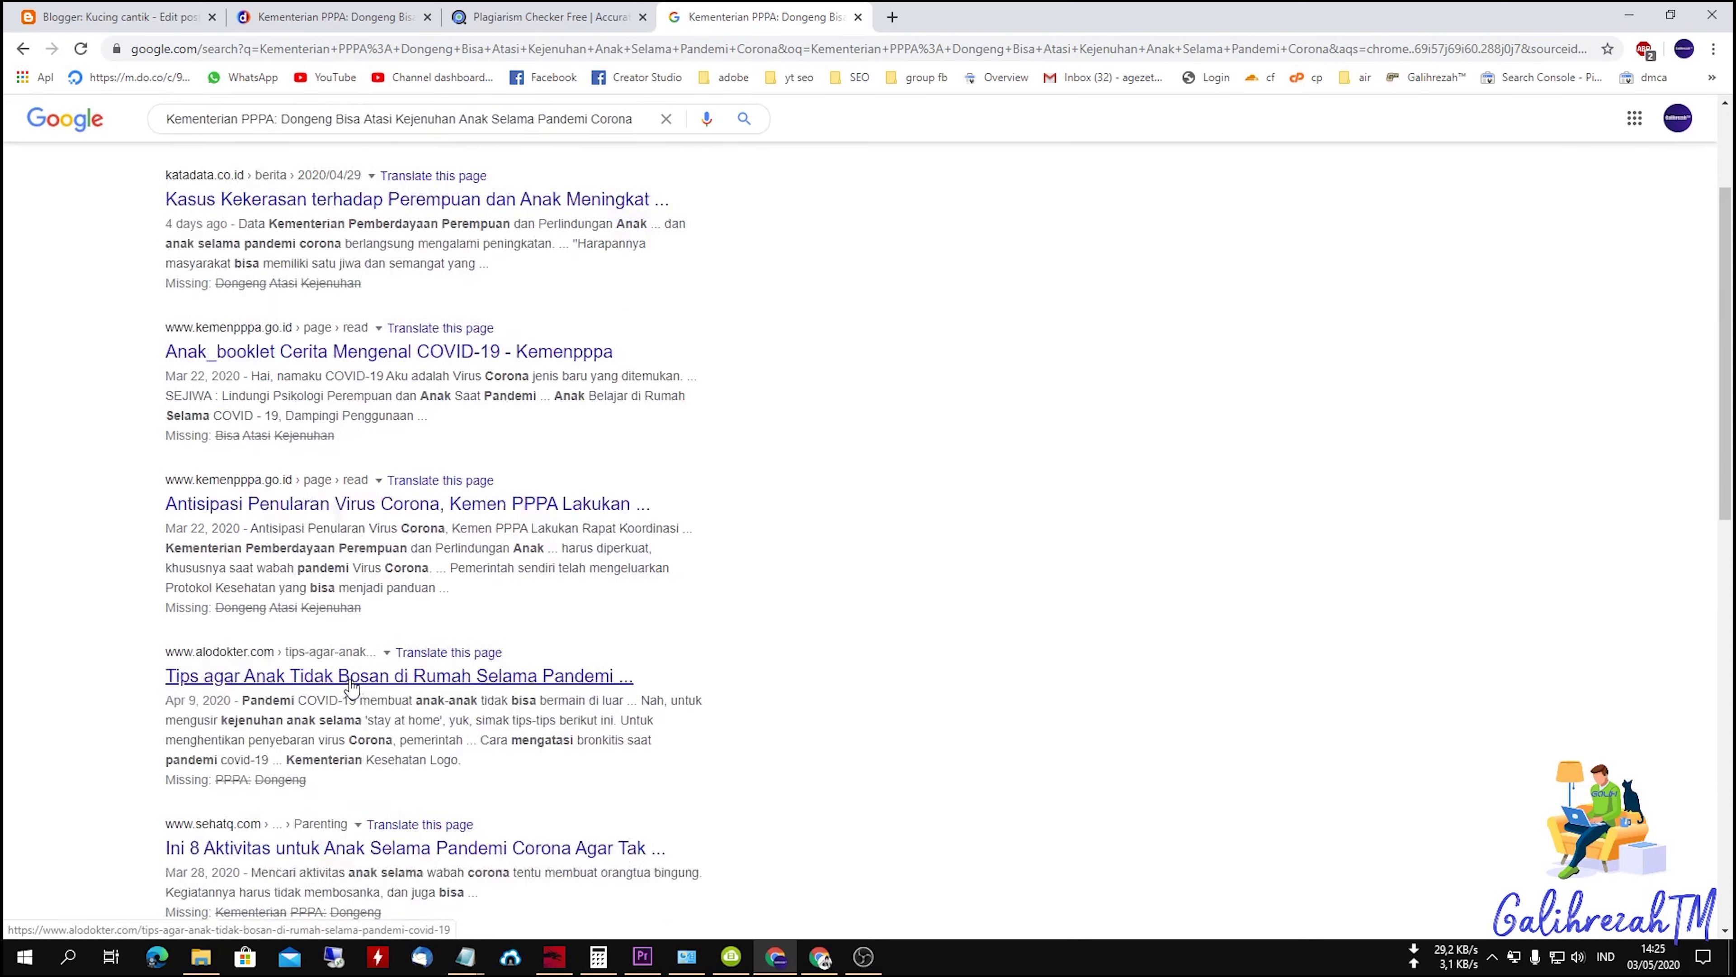
{"action": "scroll", "coordinate": [352, 688], "scroll_direction": "down", "scroll_amount": 2}
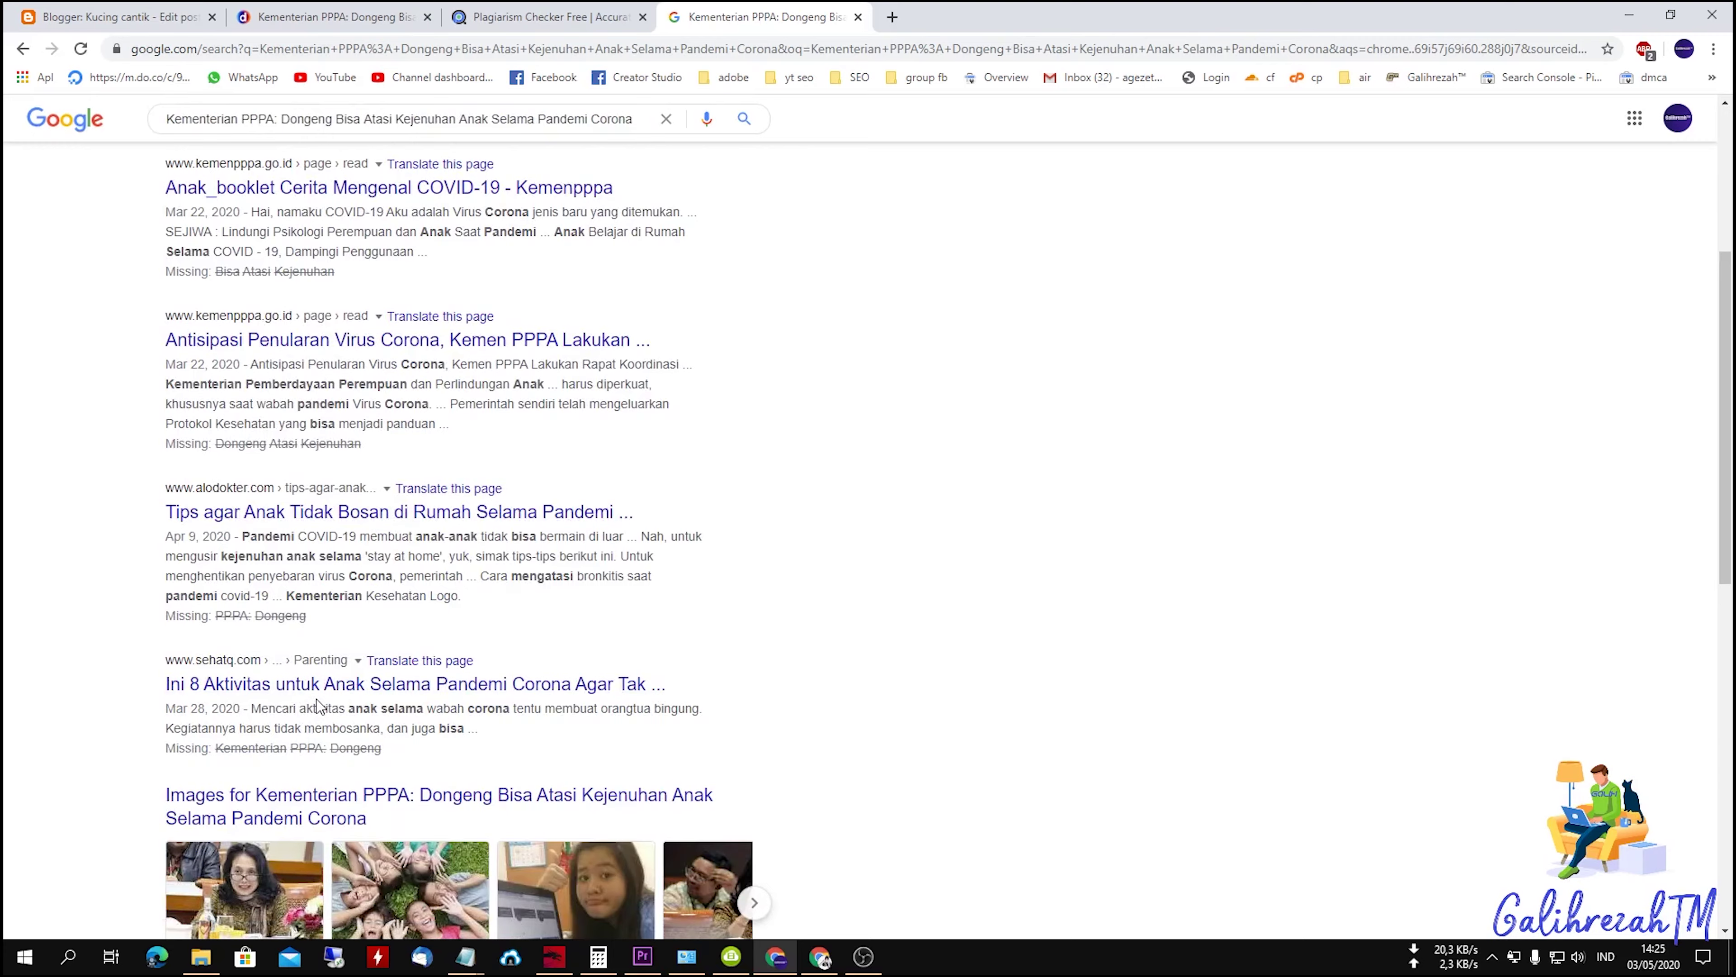
{"action": "scroll", "coordinate": [318, 704], "scroll_direction": "down", "scroll_amount": 2}
{"action": "scroll", "coordinate": [318, 700], "scroll_direction": "up", "scroll_amount": 8}
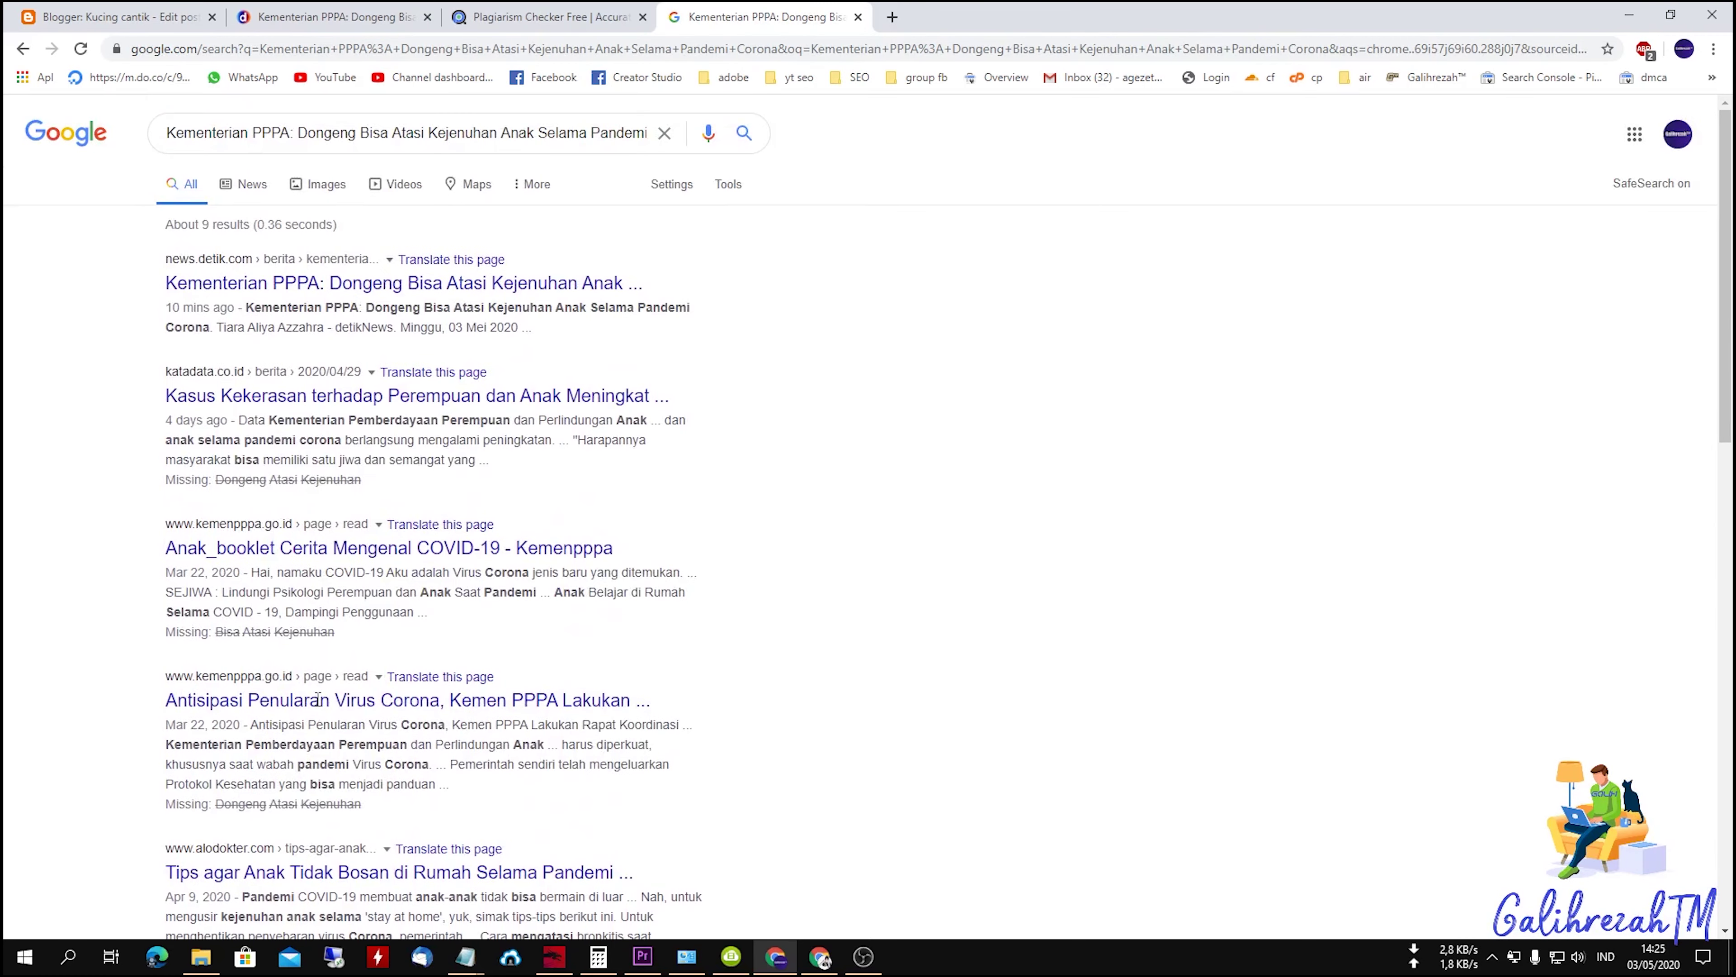
Step: Dismiss the ad on the plagiarism checker page and copy the rewritten title from the second line of text in Notepad
{"action": "left_click", "coordinate": [537, 8]}
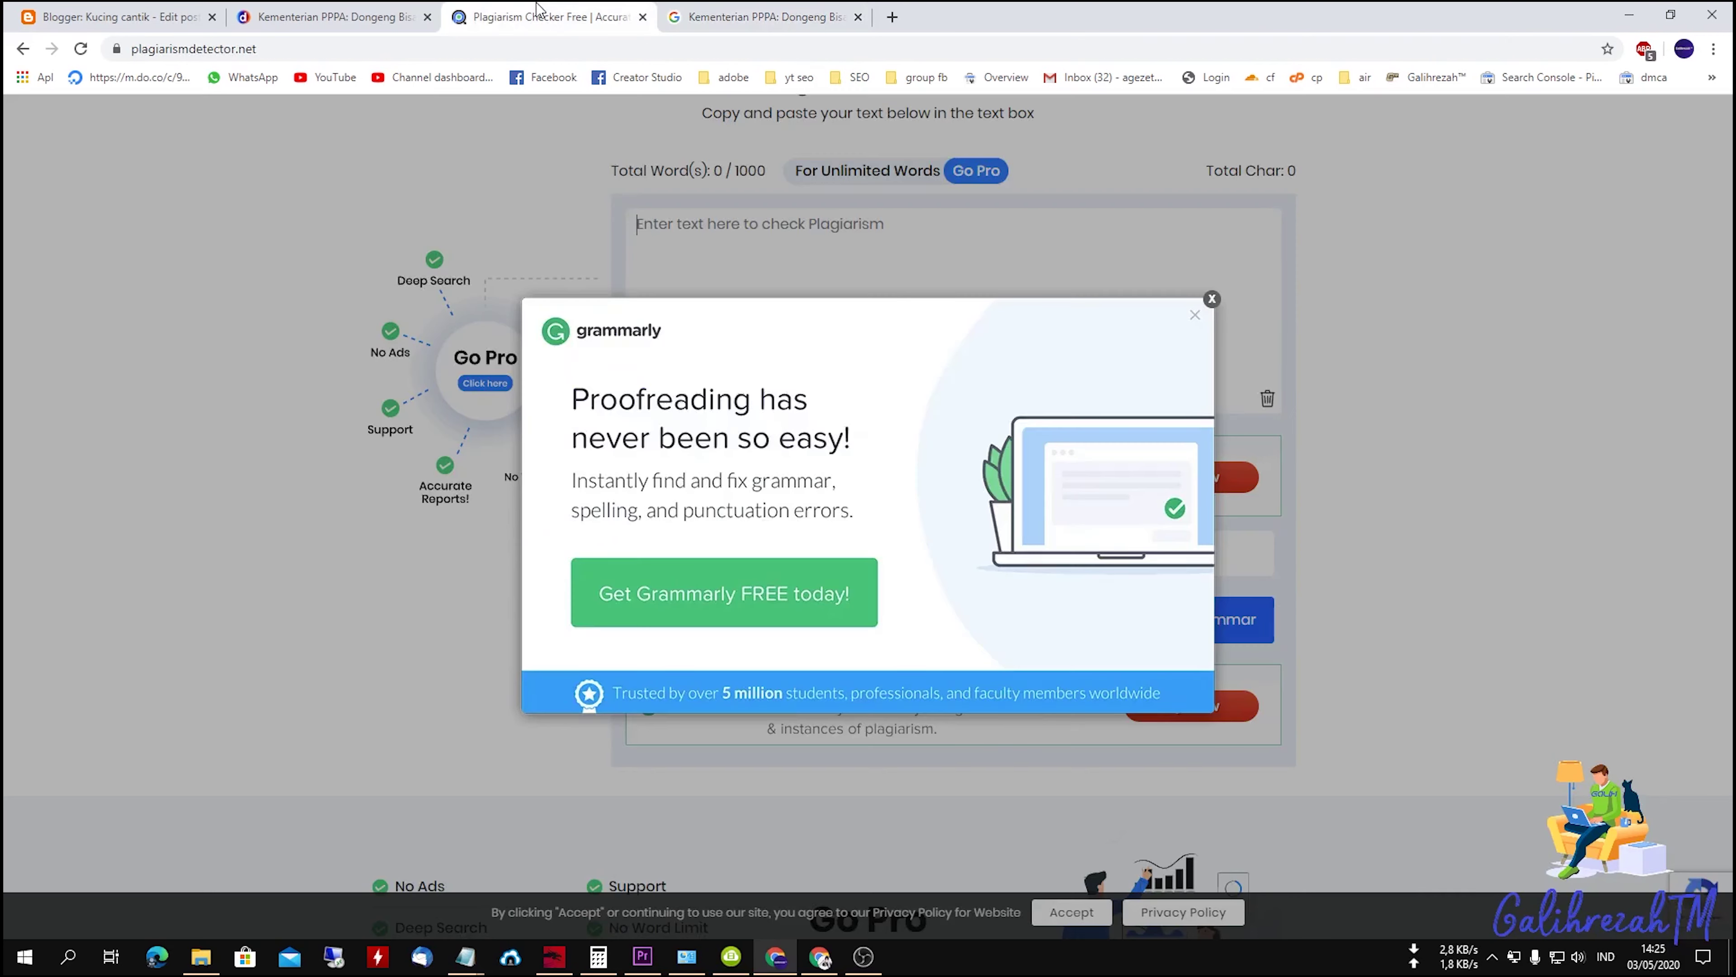
{"action": "left_click", "coordinate": [1211, 299]}
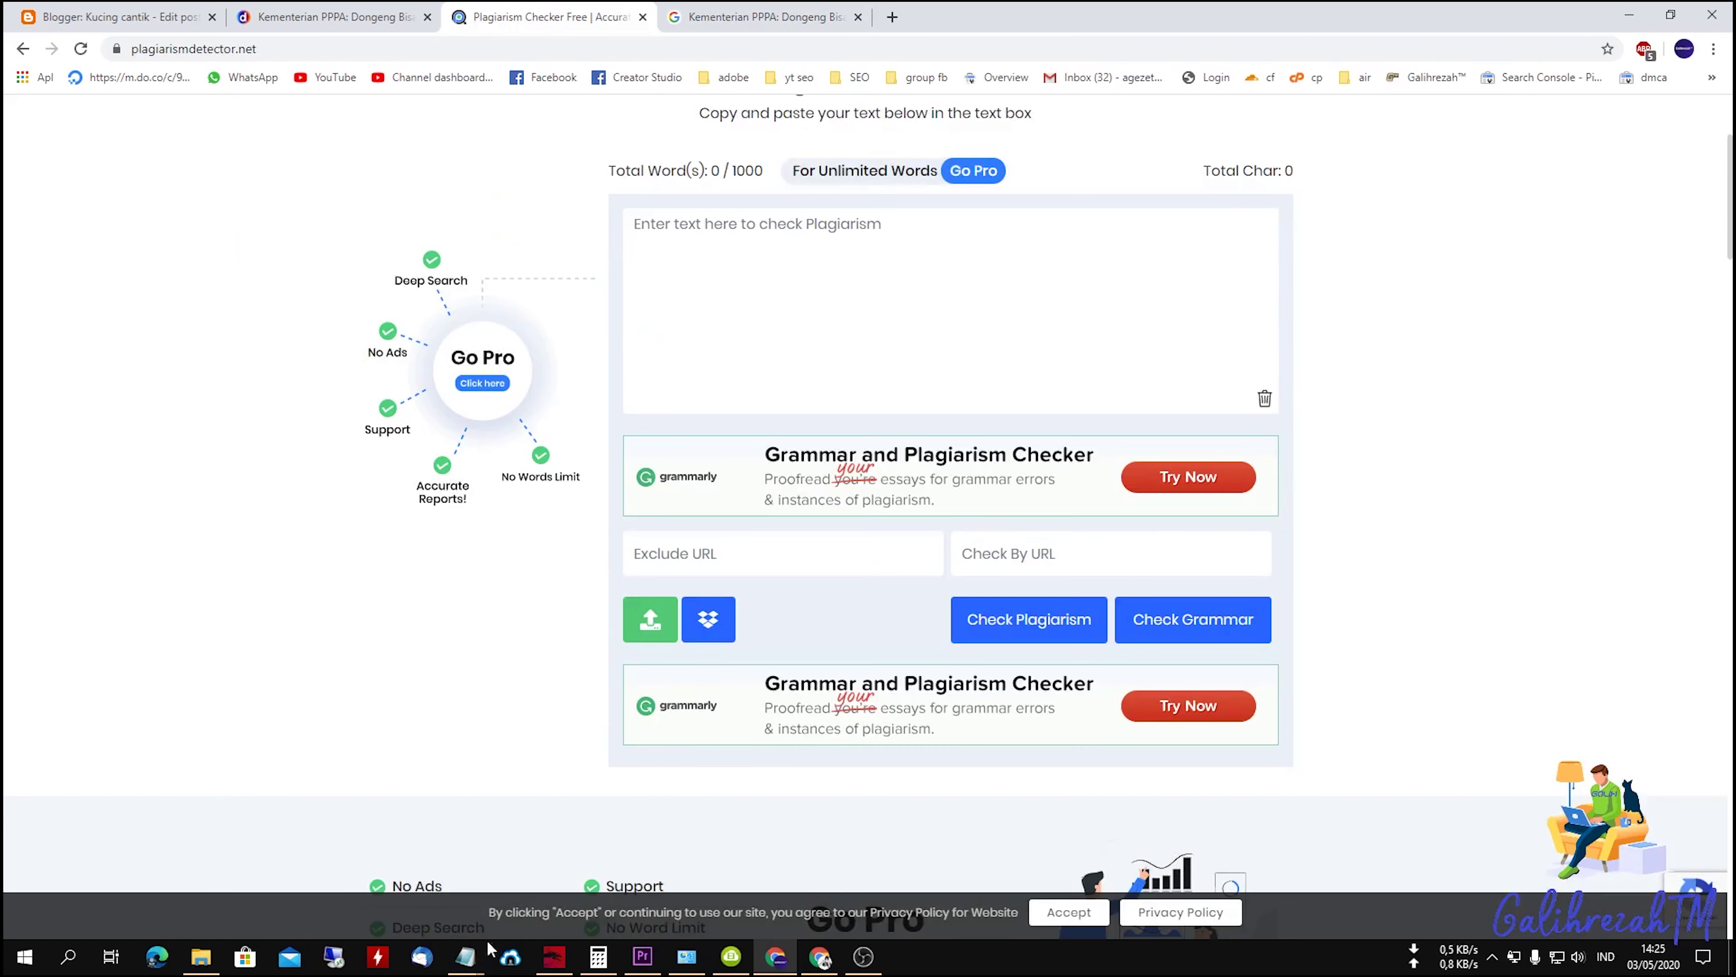
{"action": "mouse_move", "coordinate": [472, 954]}
{"action": "left_click", "coordinate": [619, 863]}
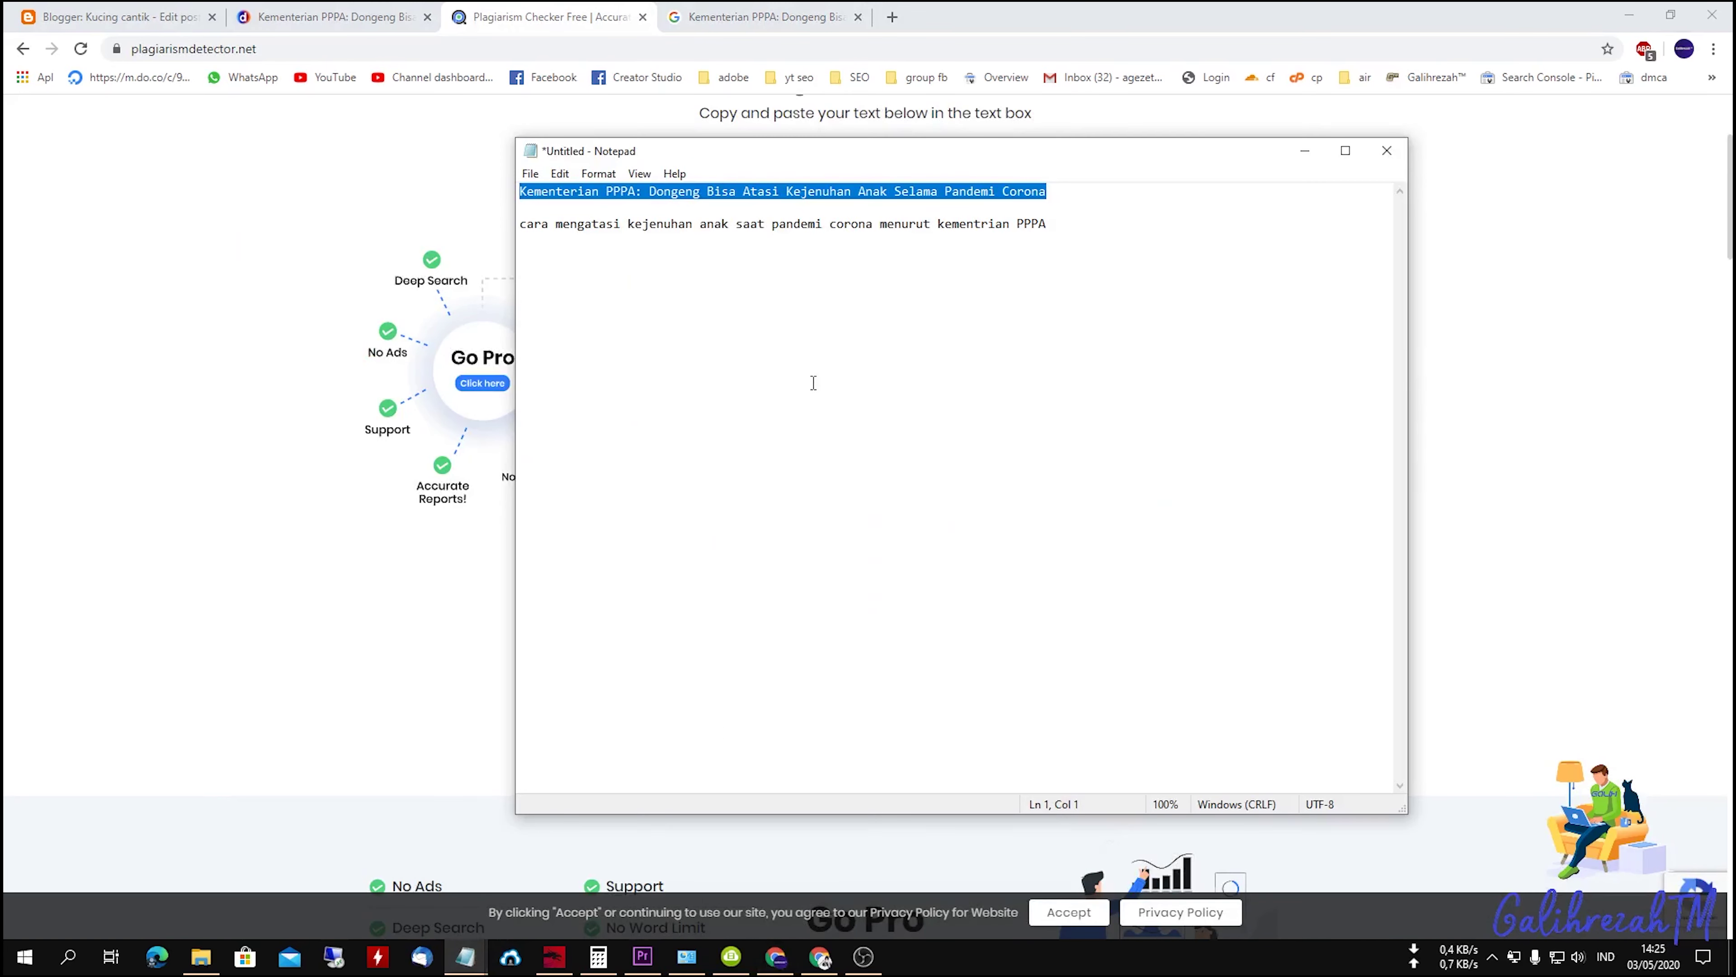
{"action": "left_click", "coordinate": [1055, 226]}
{"action": "left_click_drag", "start_coordinate": [663, 251], "coordinate": [523, 222]}
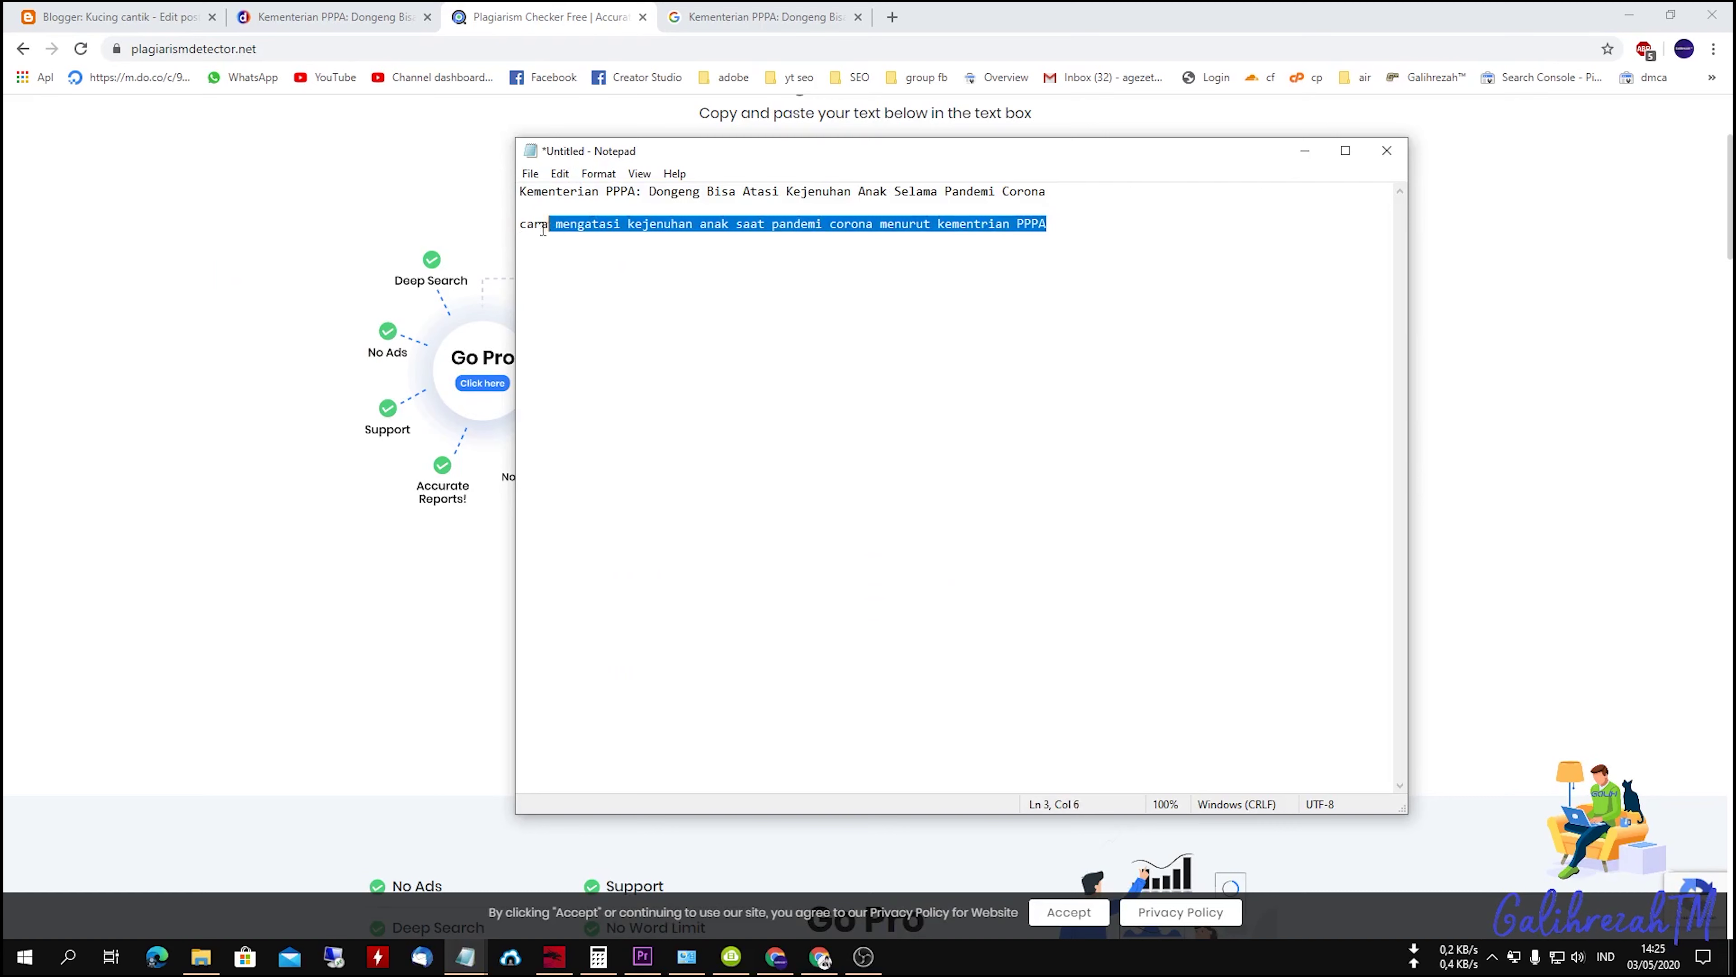
{"action": "key", "text": "ctrl+c"}
Step: Search Google for the copied title "cara mengatasi kejenuhan anak saat pandemi corona menurut kementrian PPPA"
{"action": "left_click", "coordinate": [763, 16]}
{"action": "triple_click", "coordinate": [478, 140]}
{"action": "key", "text": "ctrl+v"}
{"action": "key", "text": "Return"}
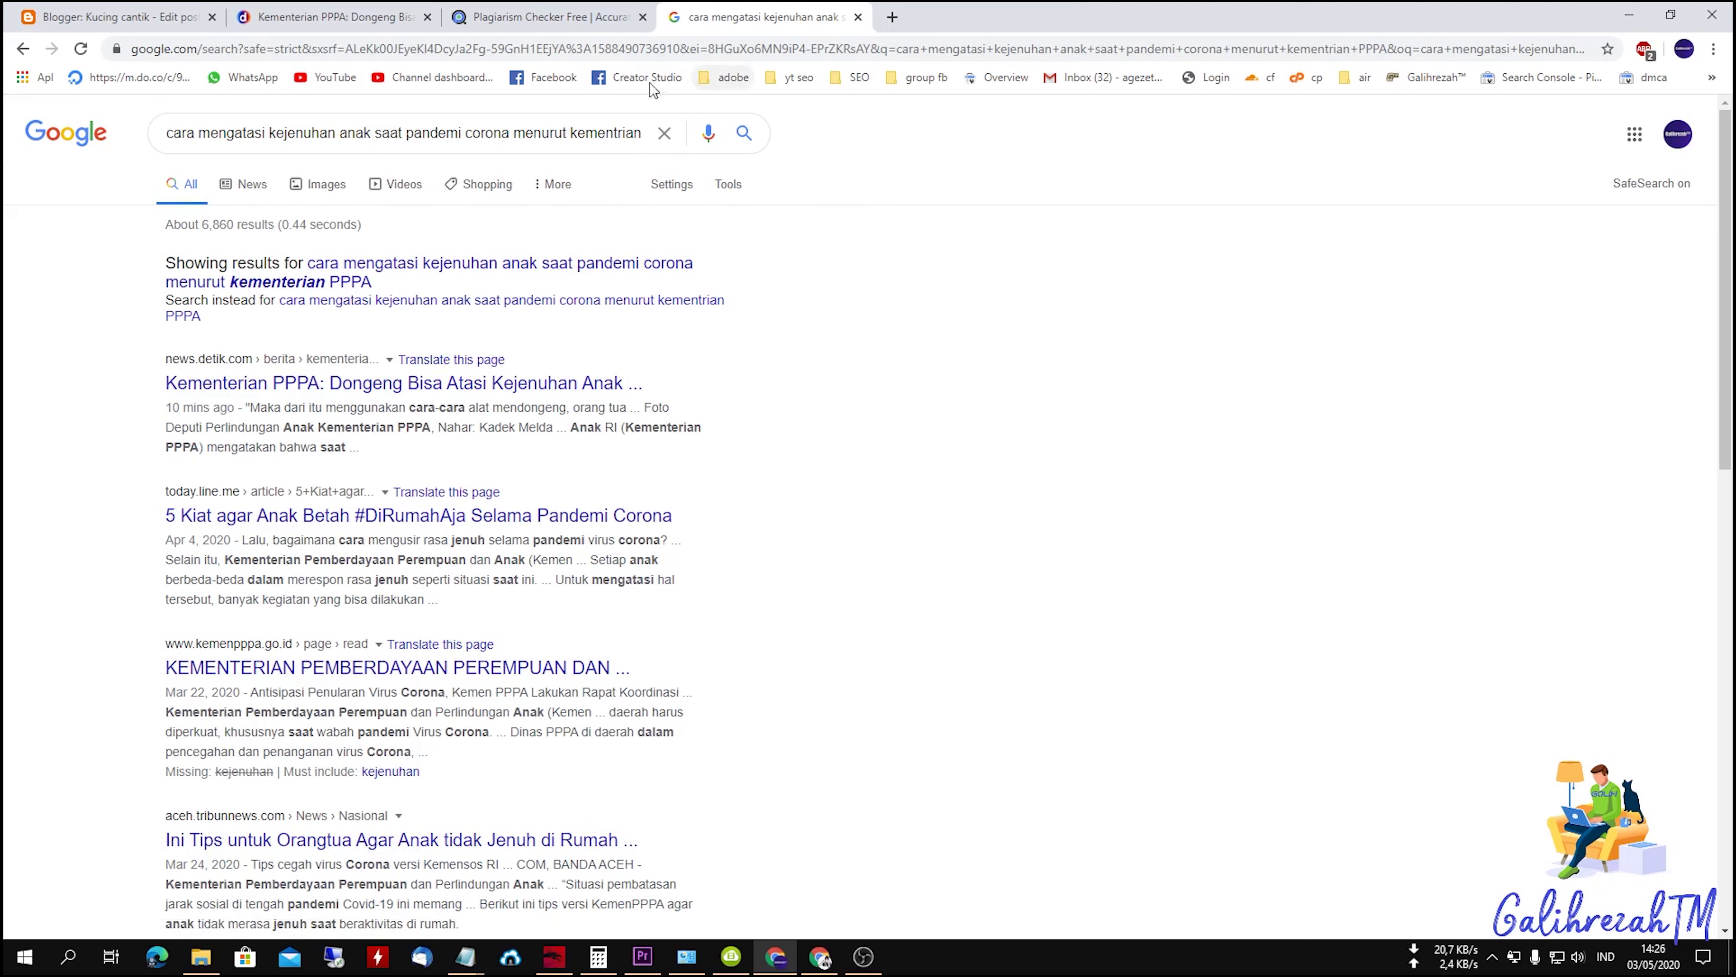
Step: Compare the Google results of the rewritten title with those of the original headline
{"action": "left_click", "coordinate": [26, 46]}
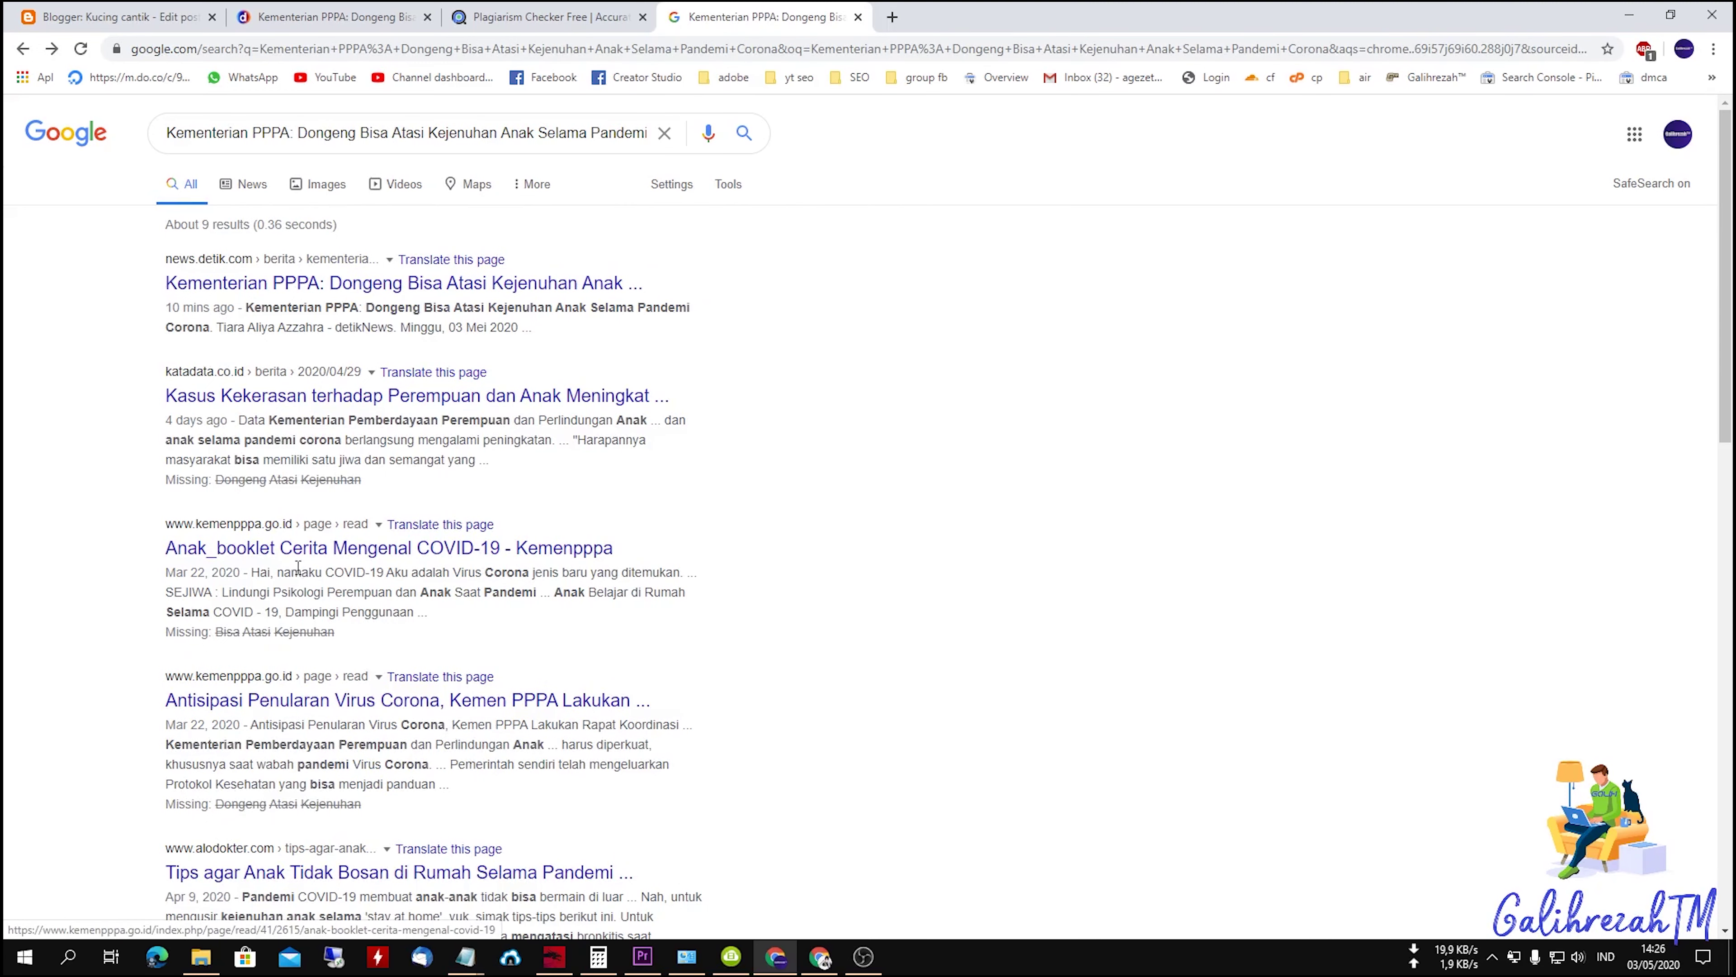
{"action": "left_click", "coordinate": [54, 48]}
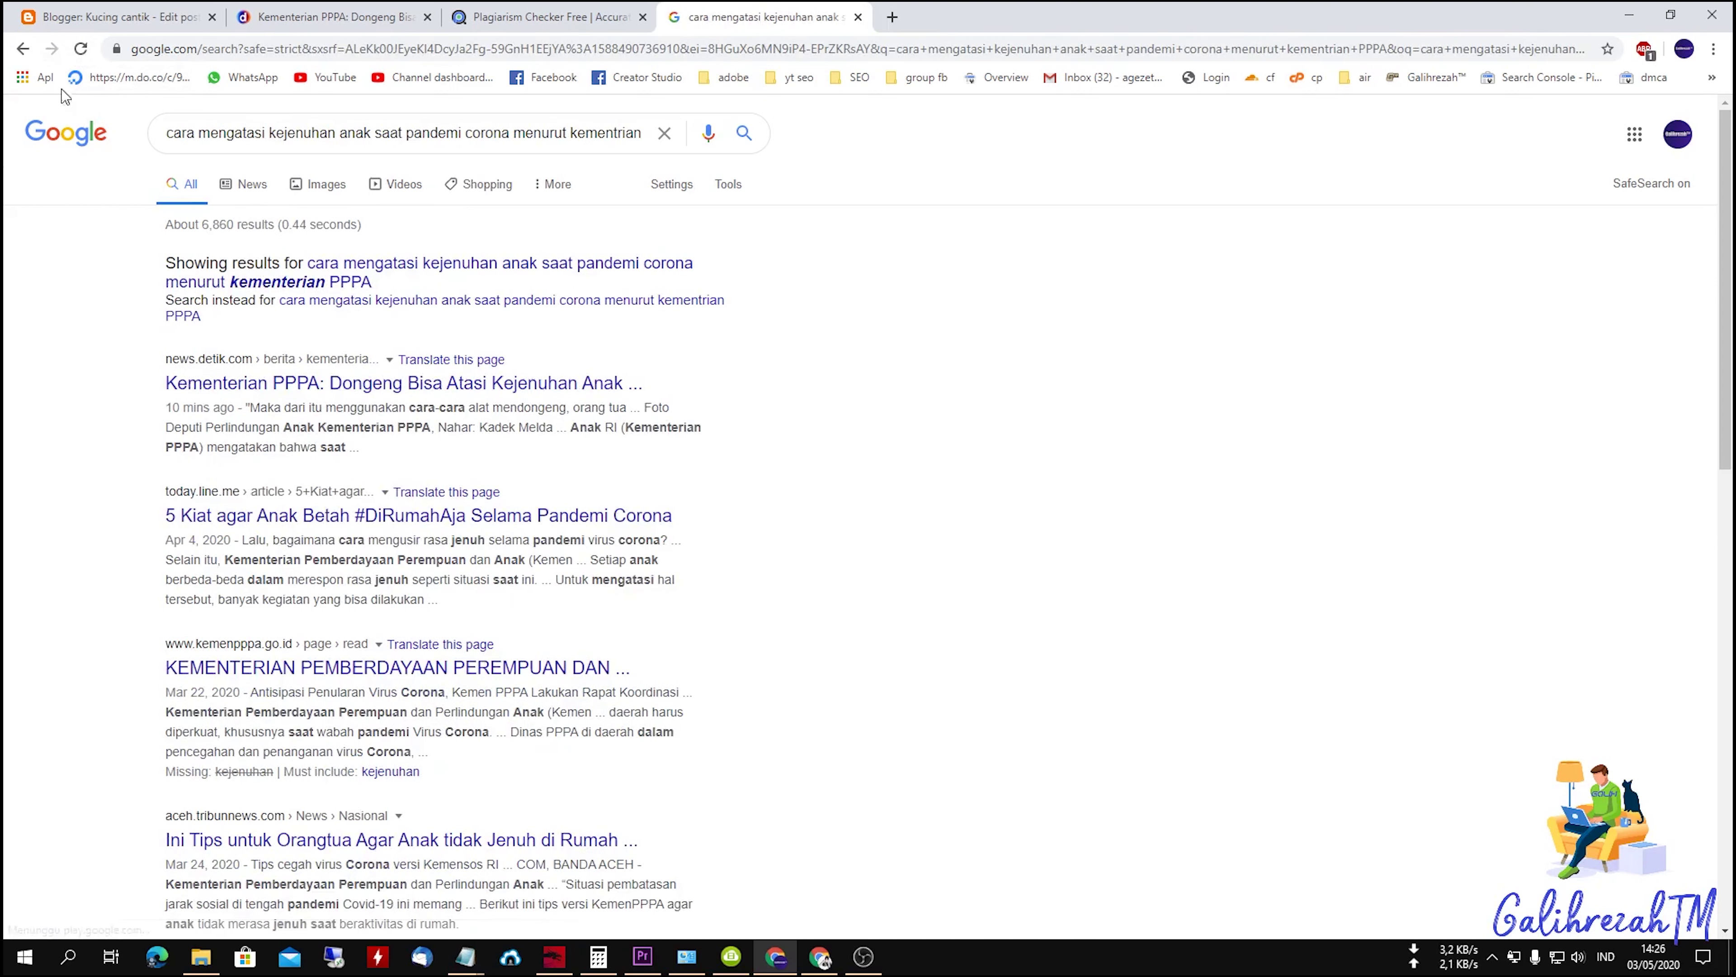
{"action": "left_click", "coordinate": [15, 53]}
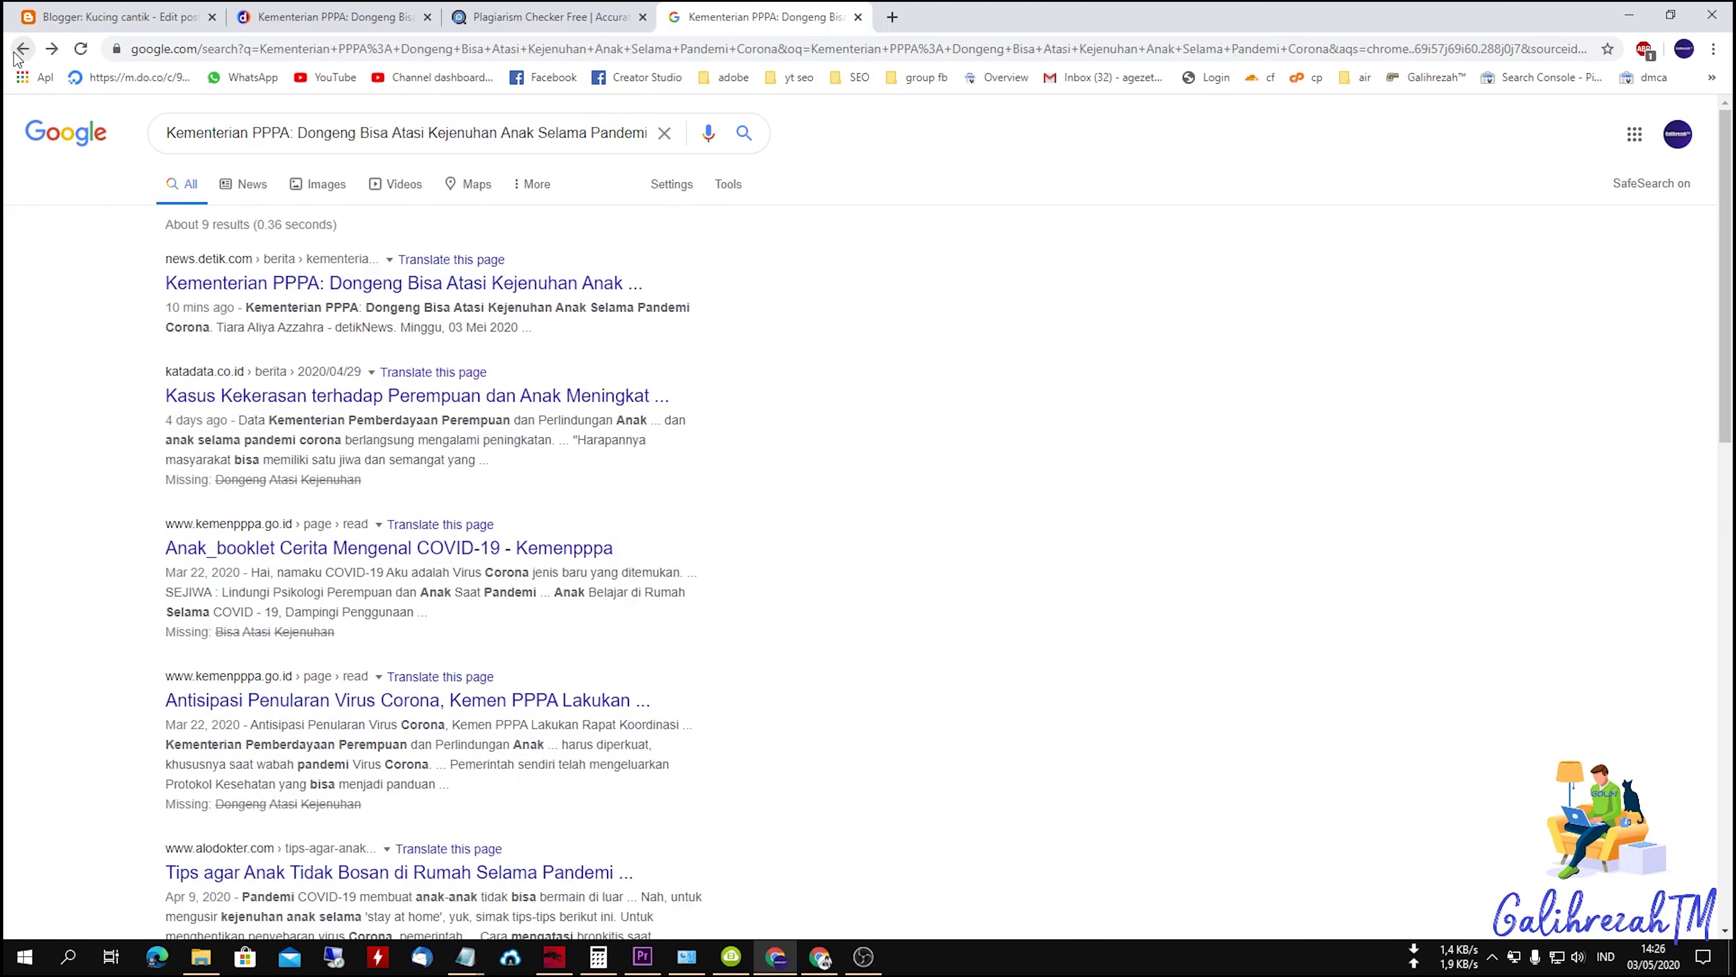
Step: Search Google for the shortened phrase "cara mengatasi kejenuhan anak saat pandemi corona"
{"action": "triple_click", "coordinate": [465, 134]}
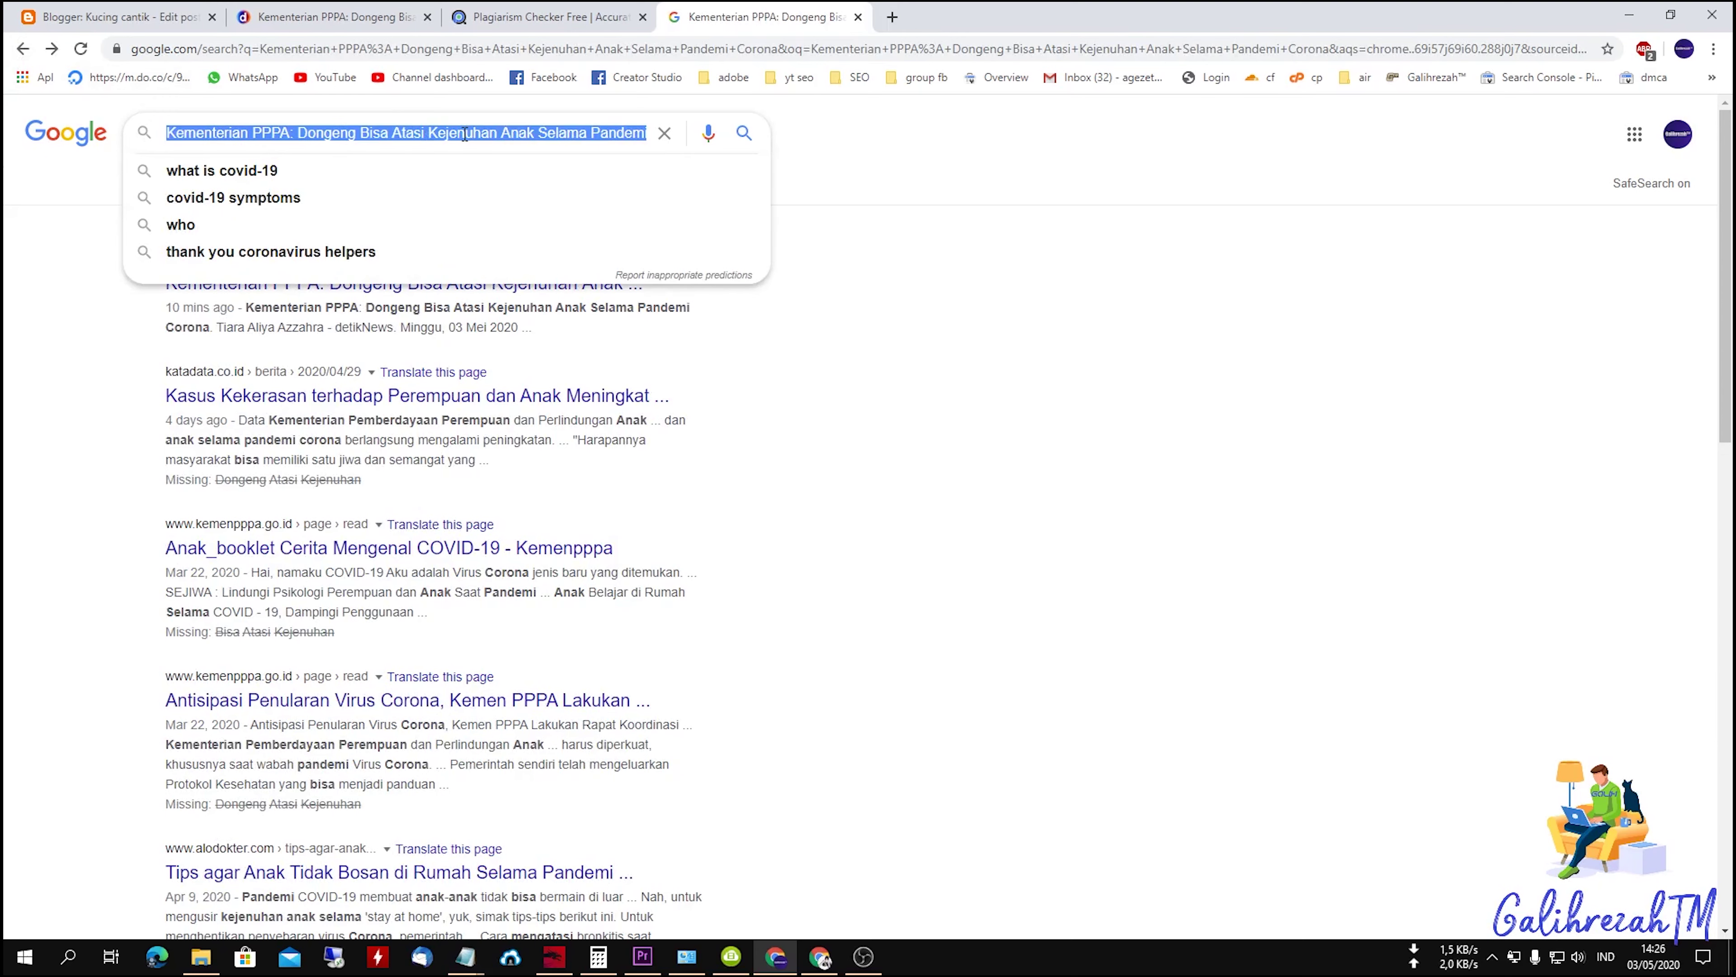
{"action": "left_click", "coordinate": [586, 48]}
{"action": "key", "text": "ctrl+v"}
{"action": "left_click_drag", "start_coordinate": [605, 46], "coordinate": [485, 52]}
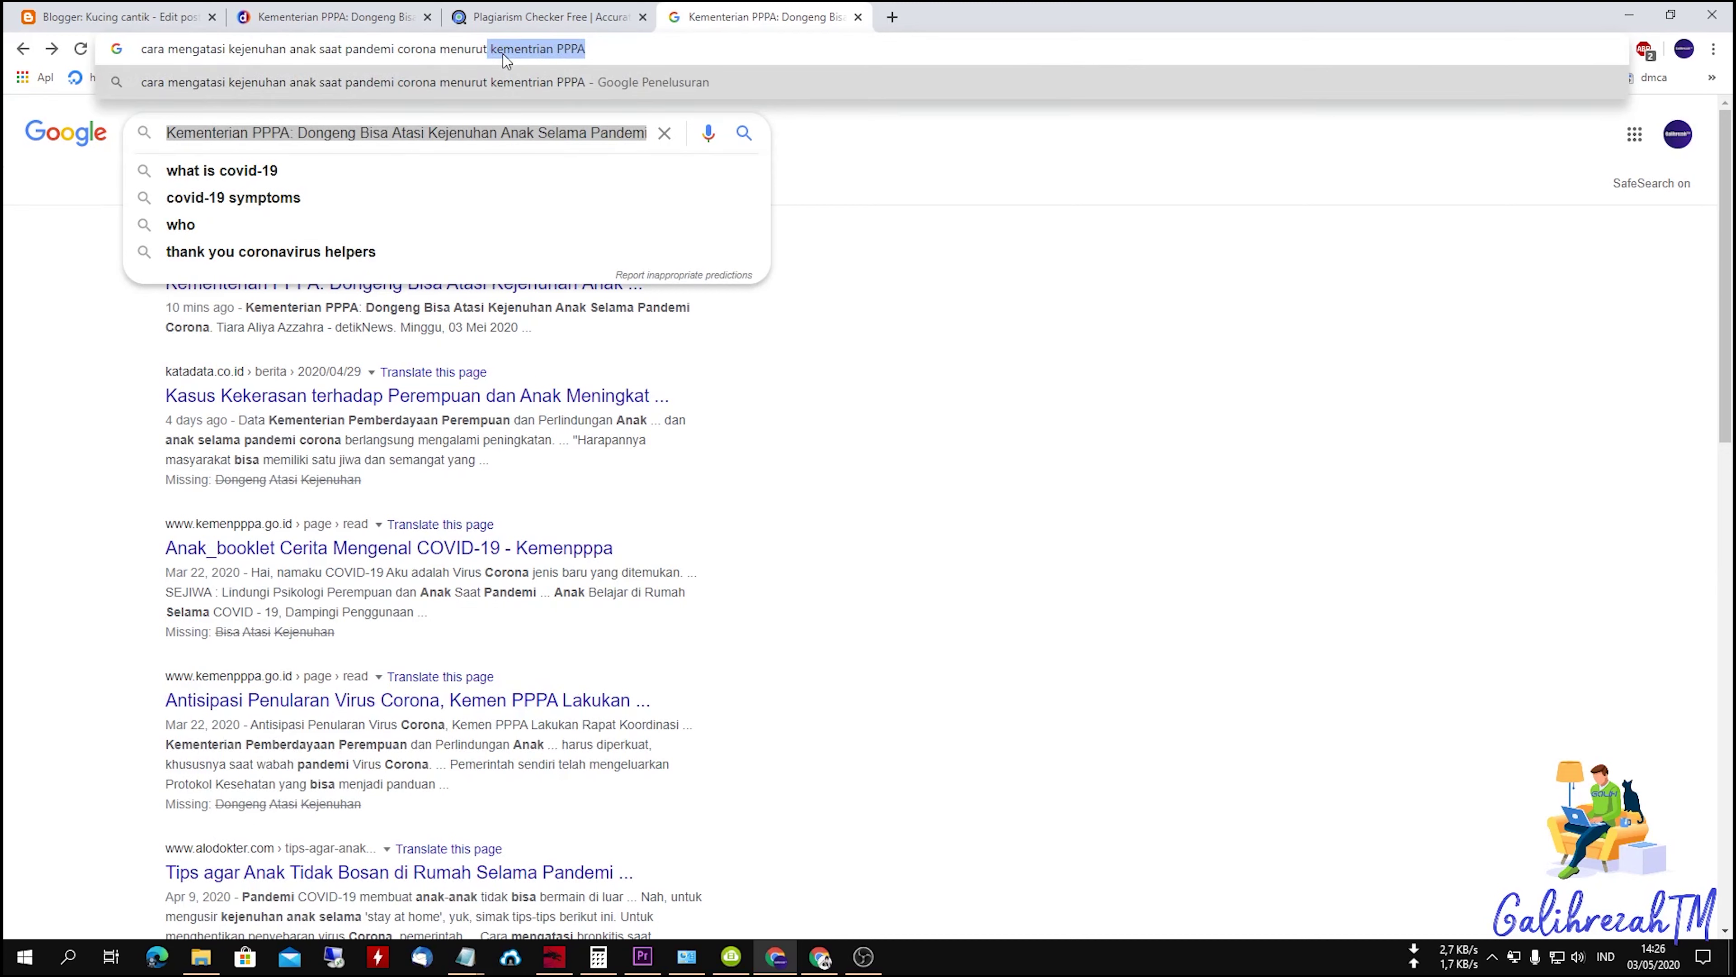
{"action": "key", "text": "BackSpace"}
{"action": "key", "text": "BackSpace"}
{"action": "key", "text": "BackSpace"}
{"action": "key", "text": "BackSpace"}
{"action": "key", "text": "BackSpace"}
{"action": "key", "text": "BackSpace"}
{"action": "key", "text": "BackSpace"}
{"action": "key", "text": "BackSpace"}
{"action": "key", "text": "BackSpace"}
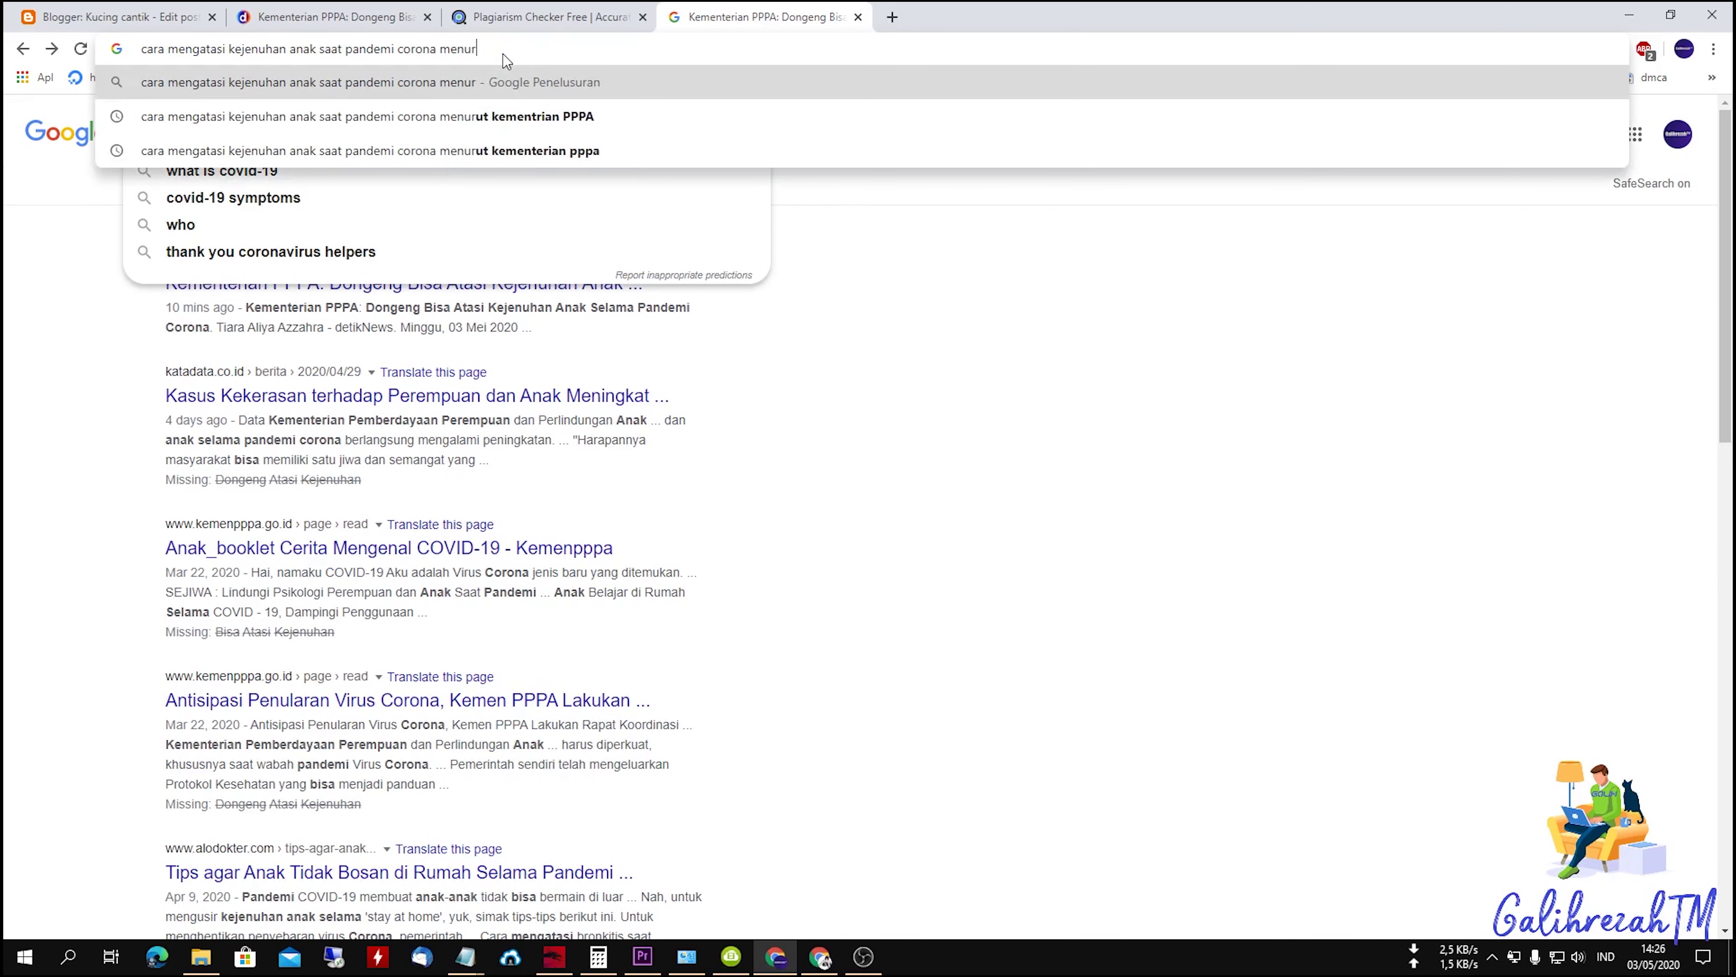
{"action": "key", "text": "Return"}
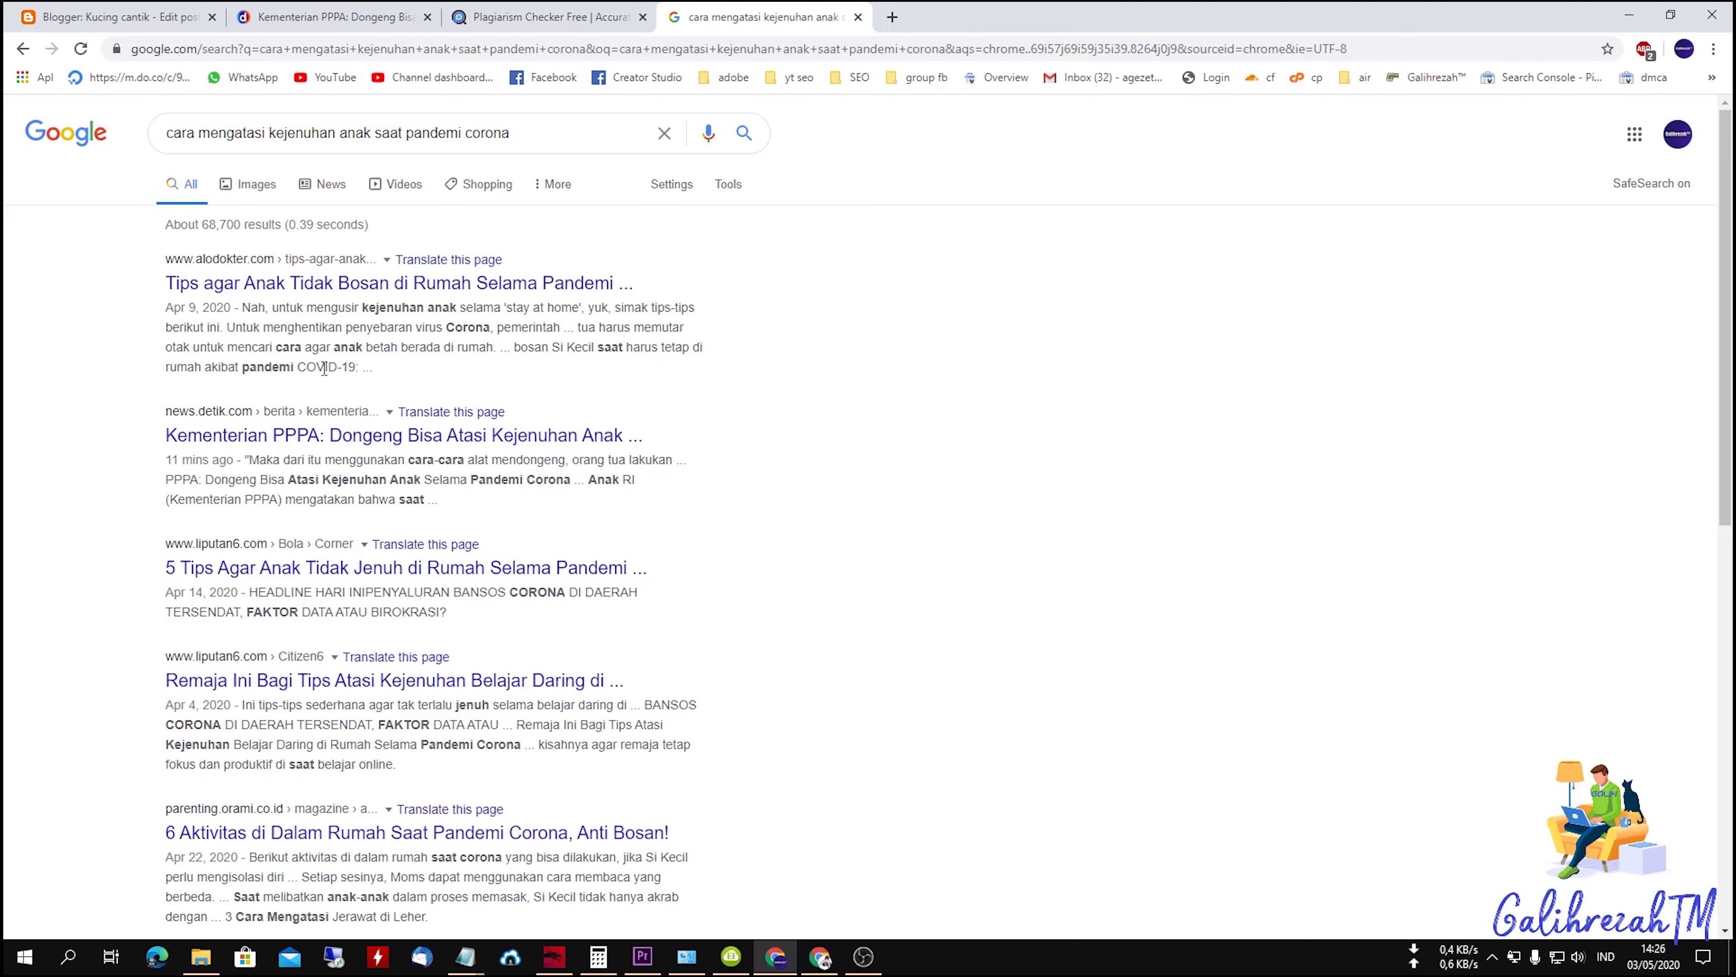
Step: Replace the Blogger post's title with "cara mengatasi kejenuhan anak saat pandemi corona menurut kementrian PPPA" and start the post body
{"action": "left_click", "coordinate": [366, 10]}
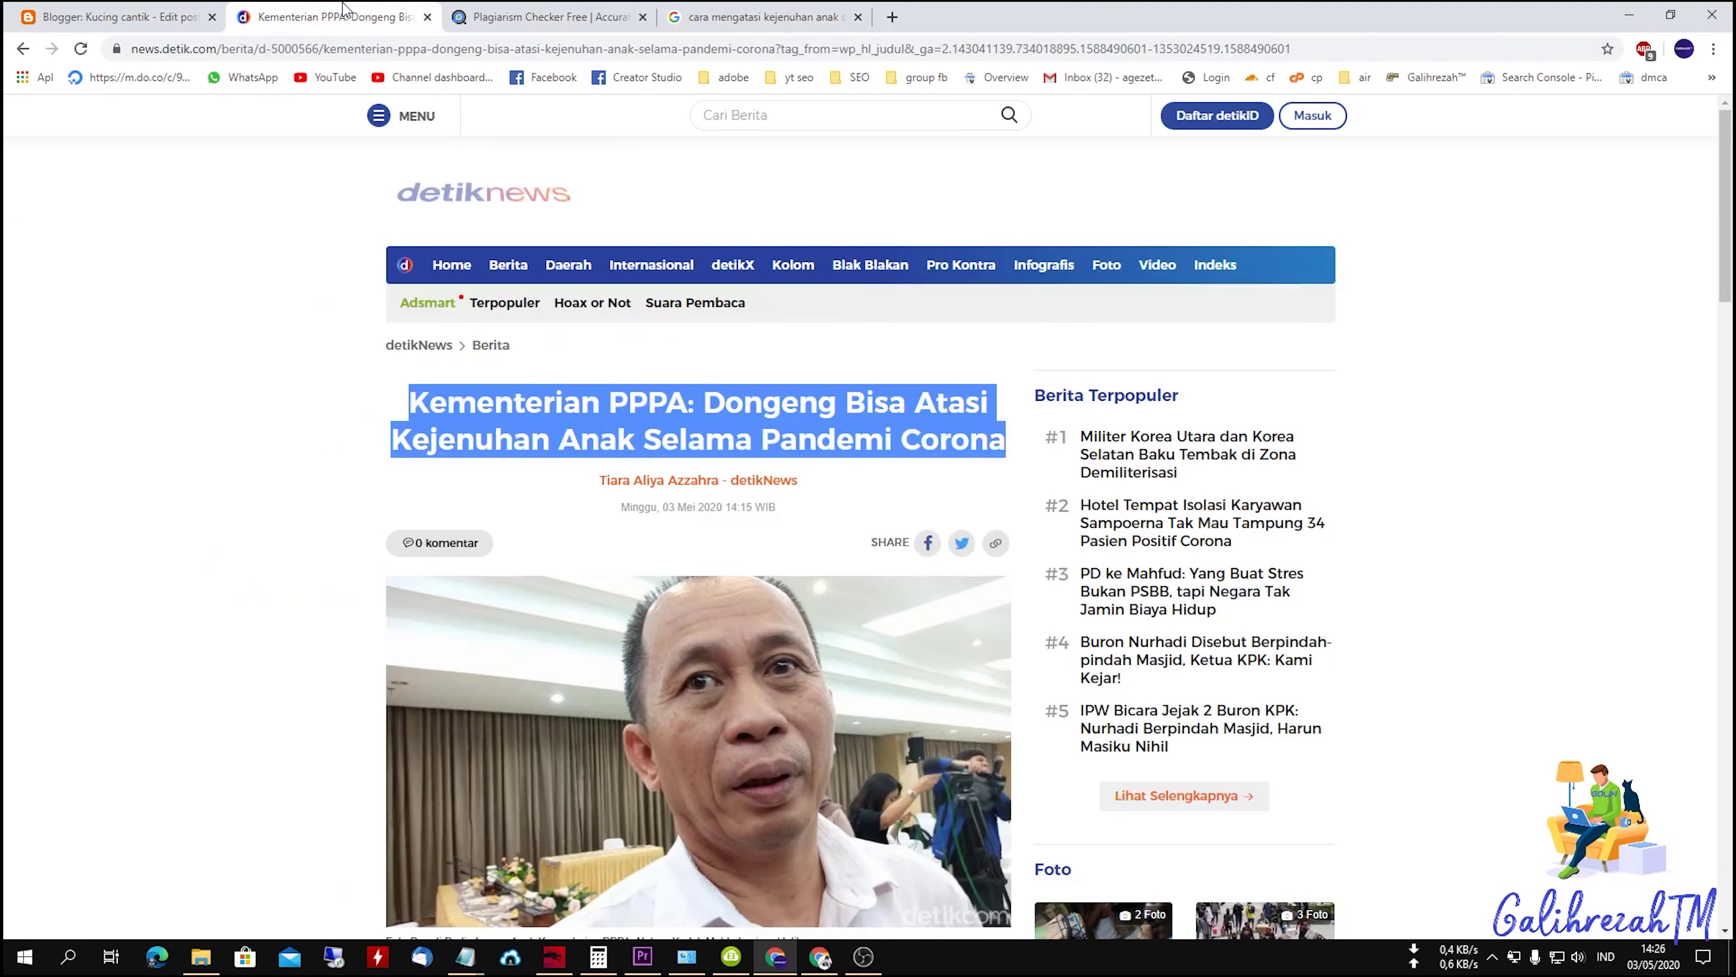
{"action": "left_click", "coordinate": [141, 19]}
{"action": "triple_click", "coordinate": [634, 182]}
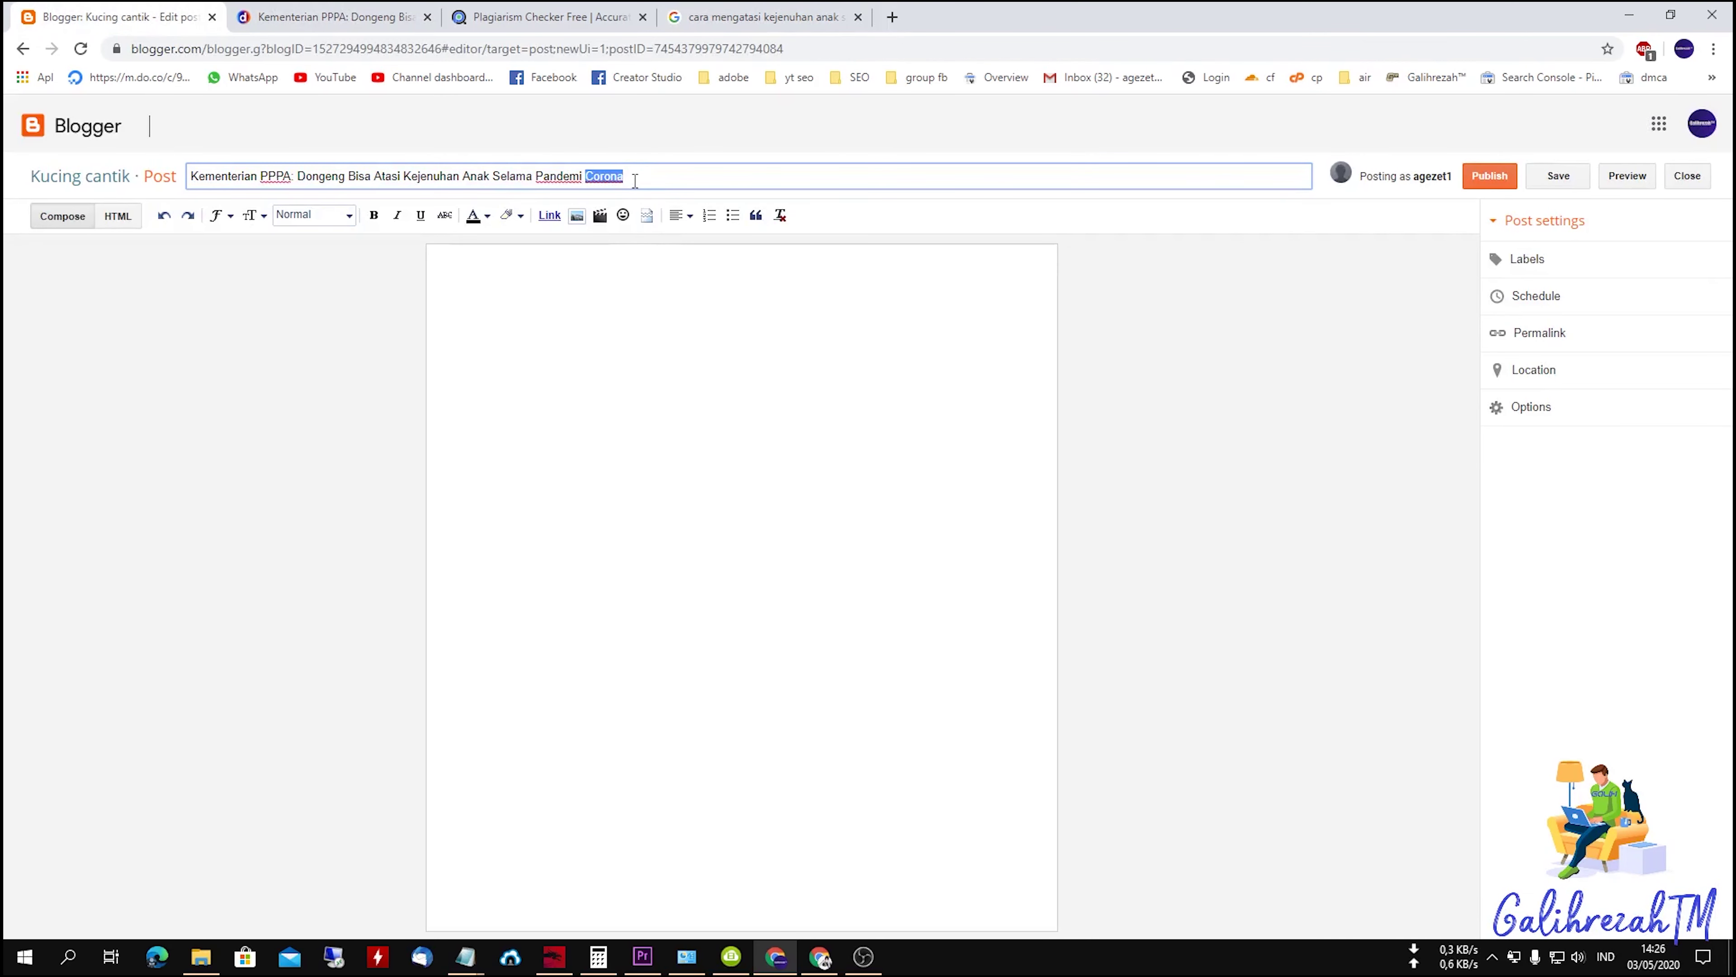
{"action": "key", "text": "ctrl+v"}
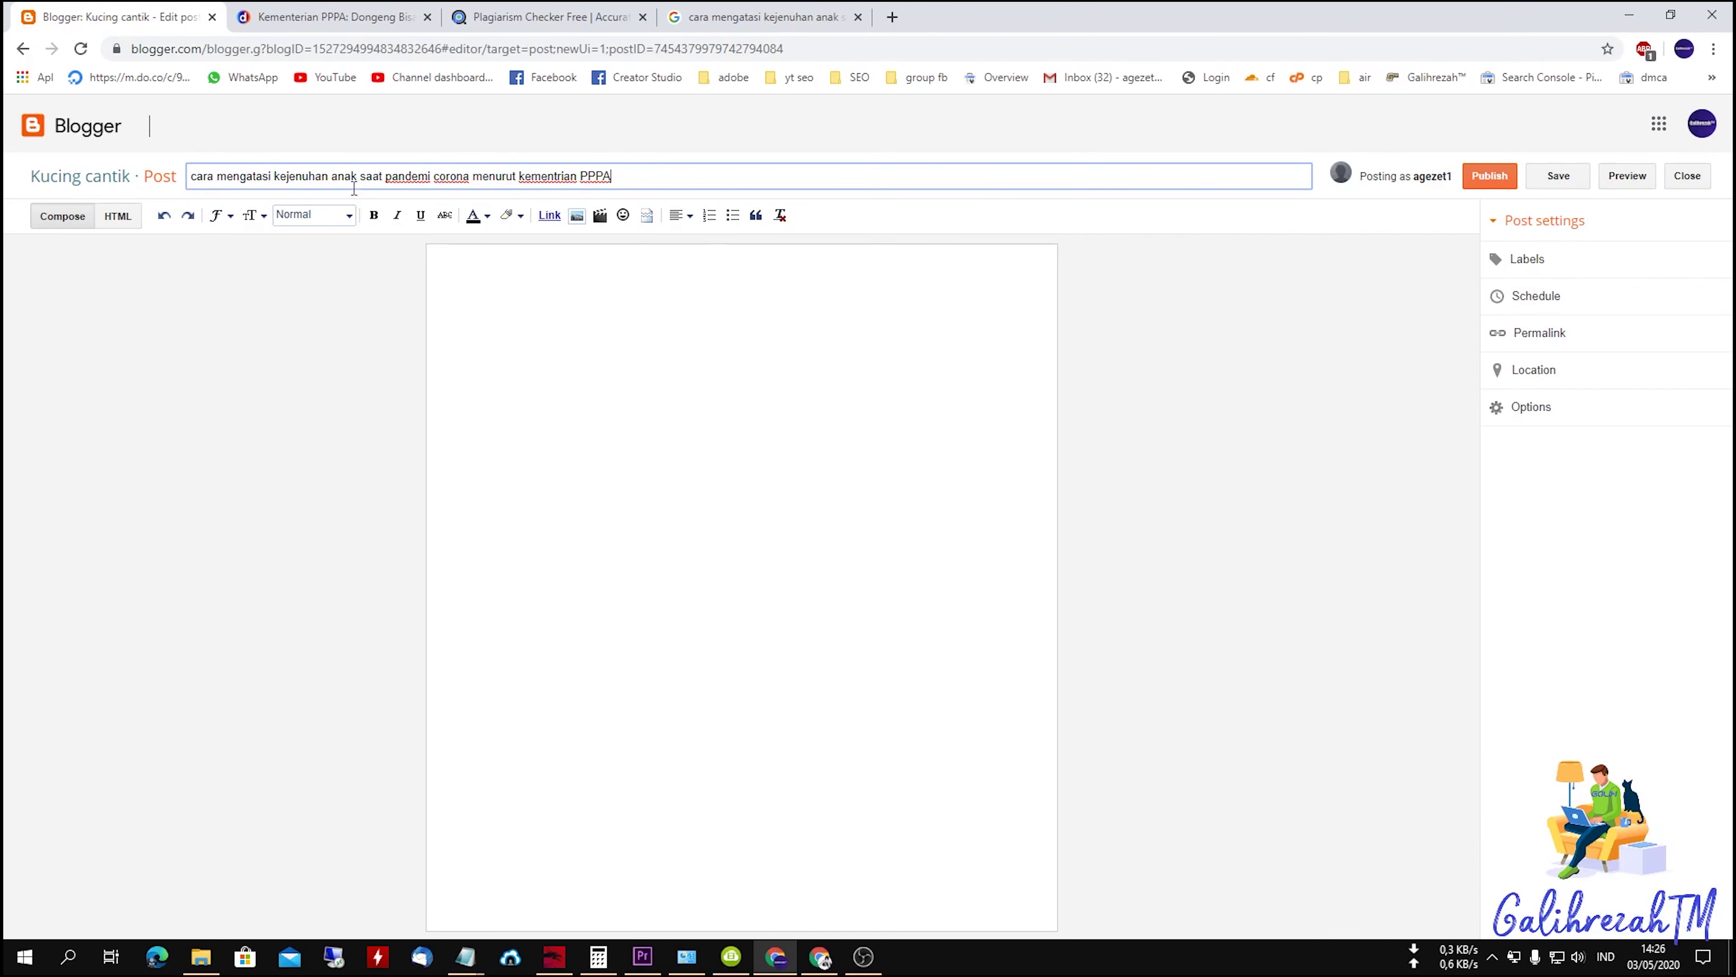
{"action": "left_click", "coordinate": [612, 315]}
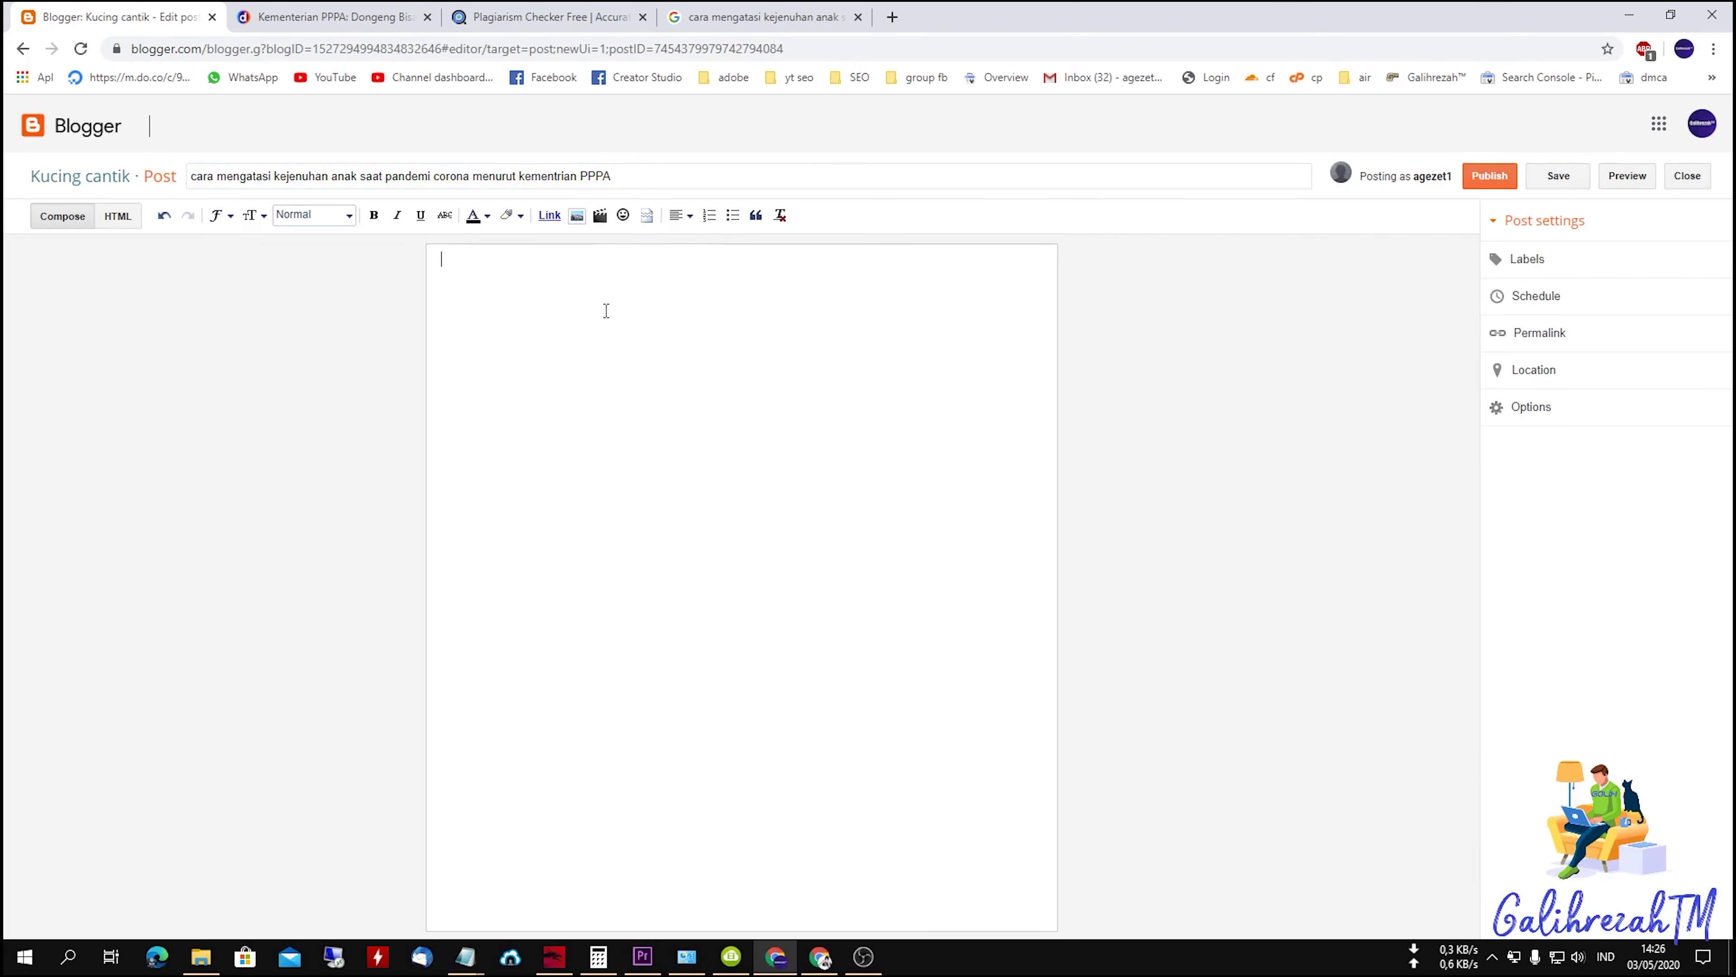
Step: Read through the source article on detikNews, from its headline and photo to the body text
{"action": "left_click", "coordinate": [330, 8]}
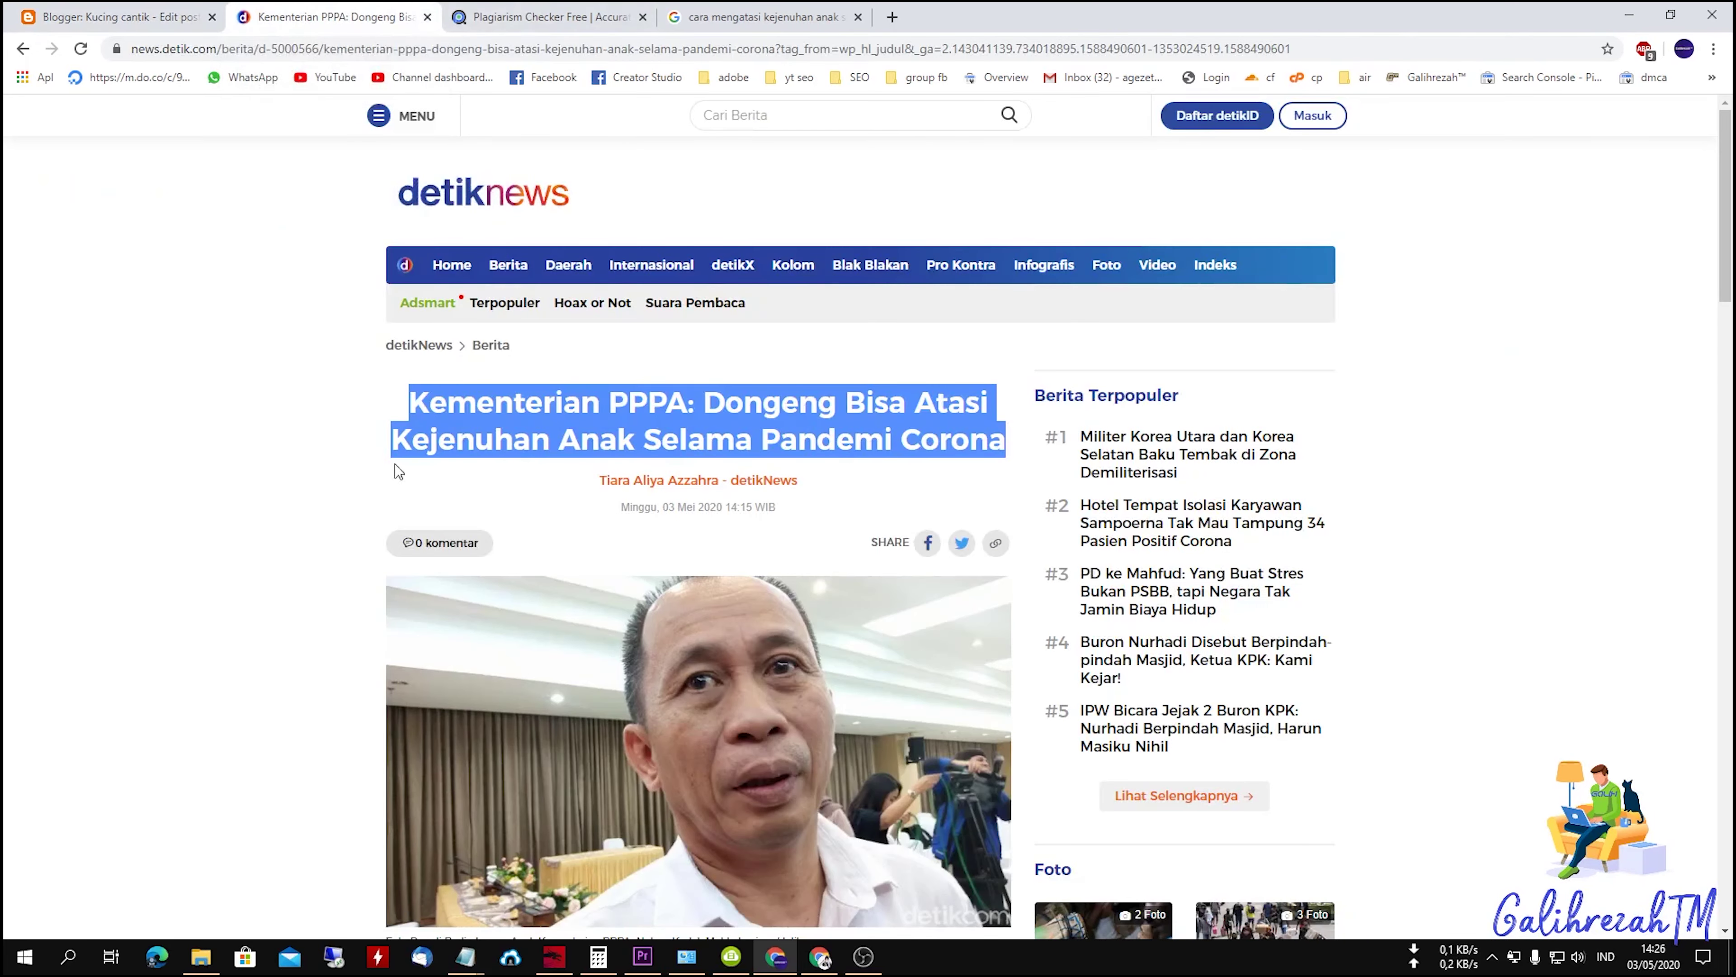
{"action": "scroll", "coordinate": [860, 322], "scroll_direction": "down", "scroll_amount": 8}
{"action": "scroll", "coordinate": [860, 321], "scroll_direction": "up", "scroll_amount": 4}
{"action": "scroll", "coordinate": [672, 429], "scroll_direction": "down", "scroll_amount": 15}
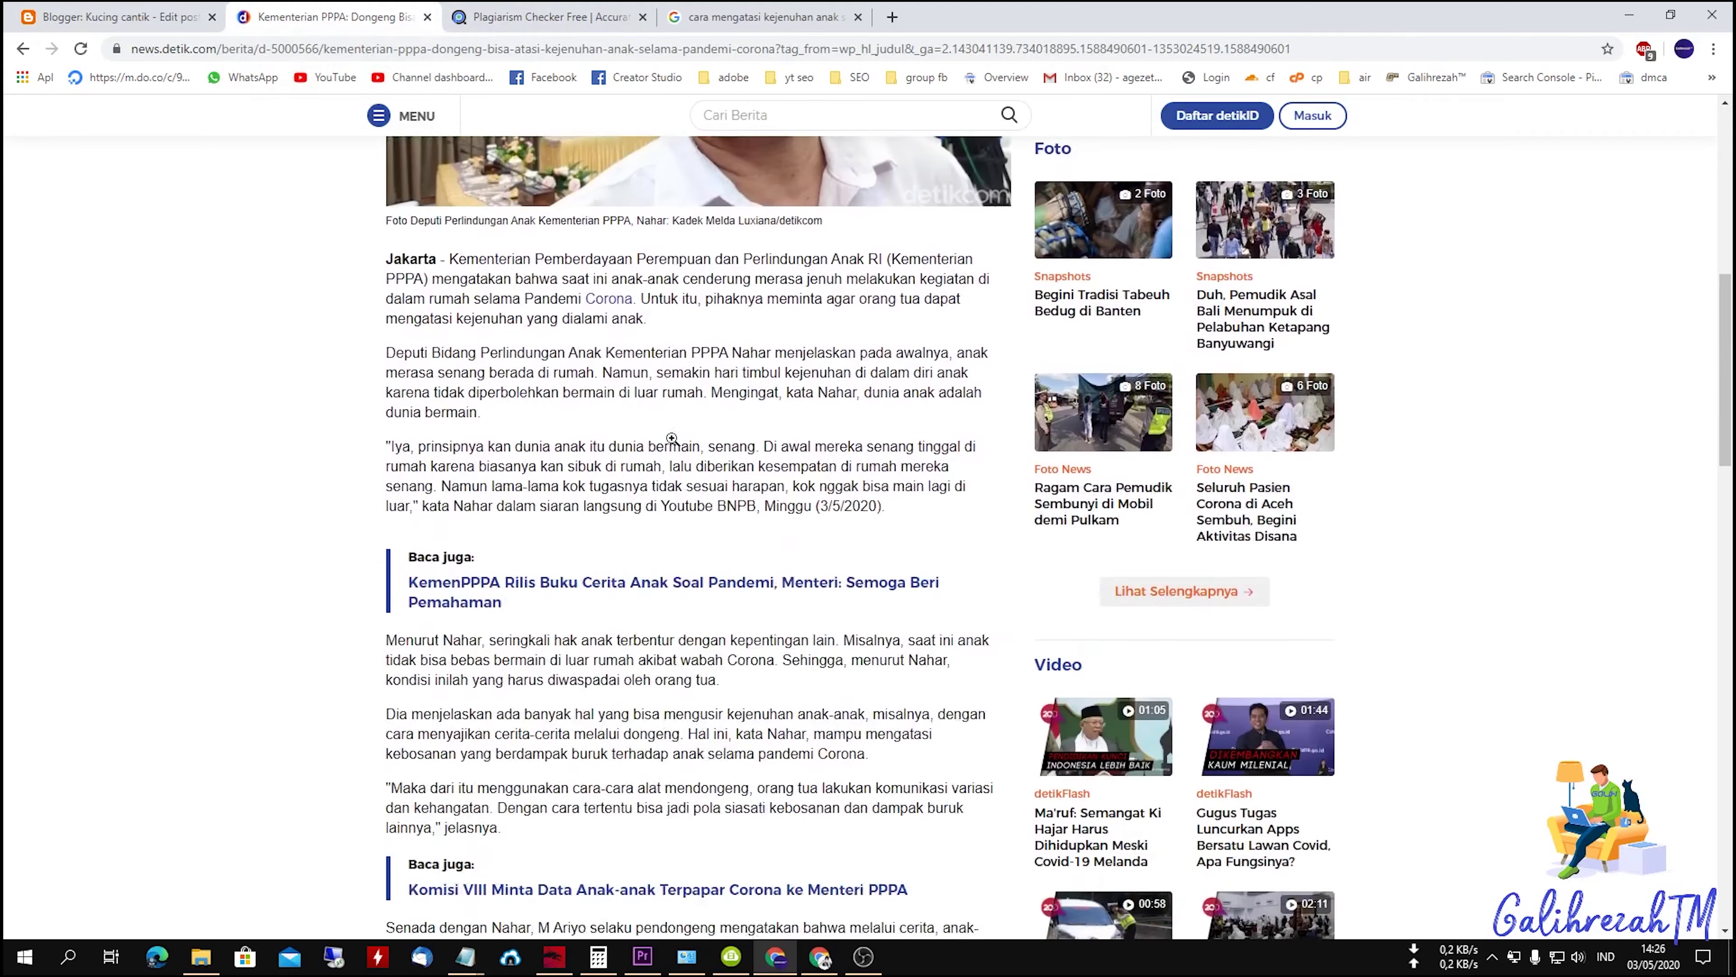
{"action": "scroll", "coordinate": [673, 448], "scroll_direction": "up", "scroll_amount": 14}
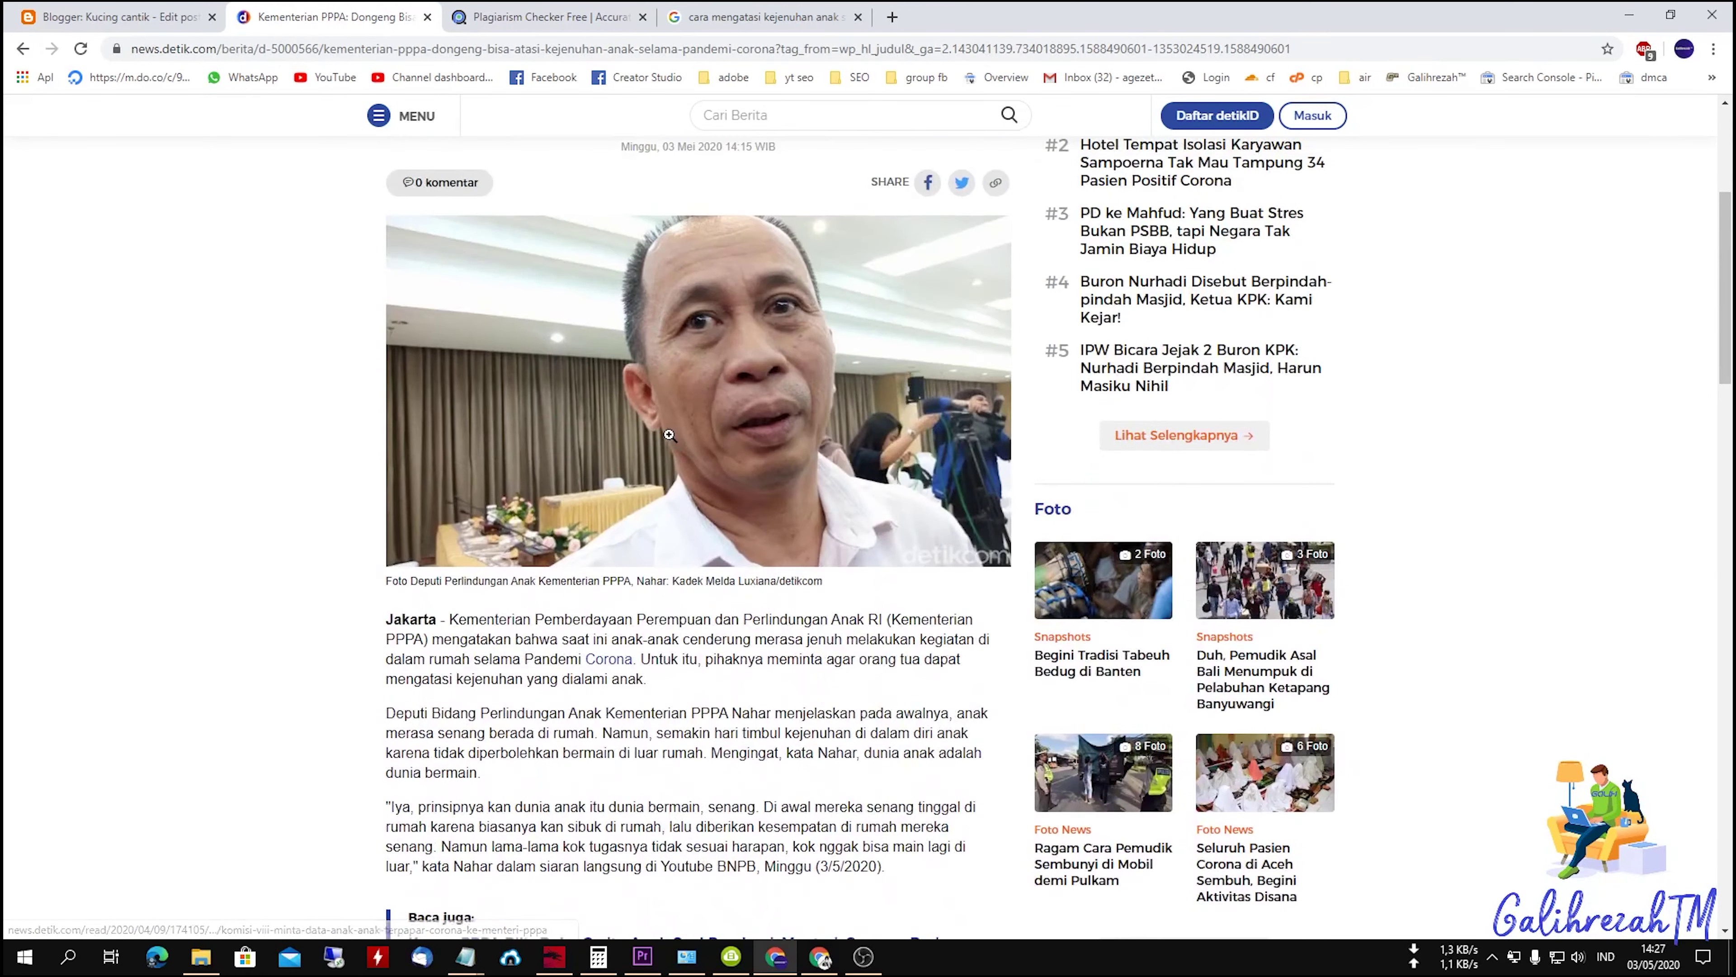
{"action": "scroll", "coordinate": [673, 448], "scroll_direction": "up", "scroll_amount": 3}
{"action": "left_click_drag", "start_coordinate": [409, 220], "coordinate": [576, 309]}
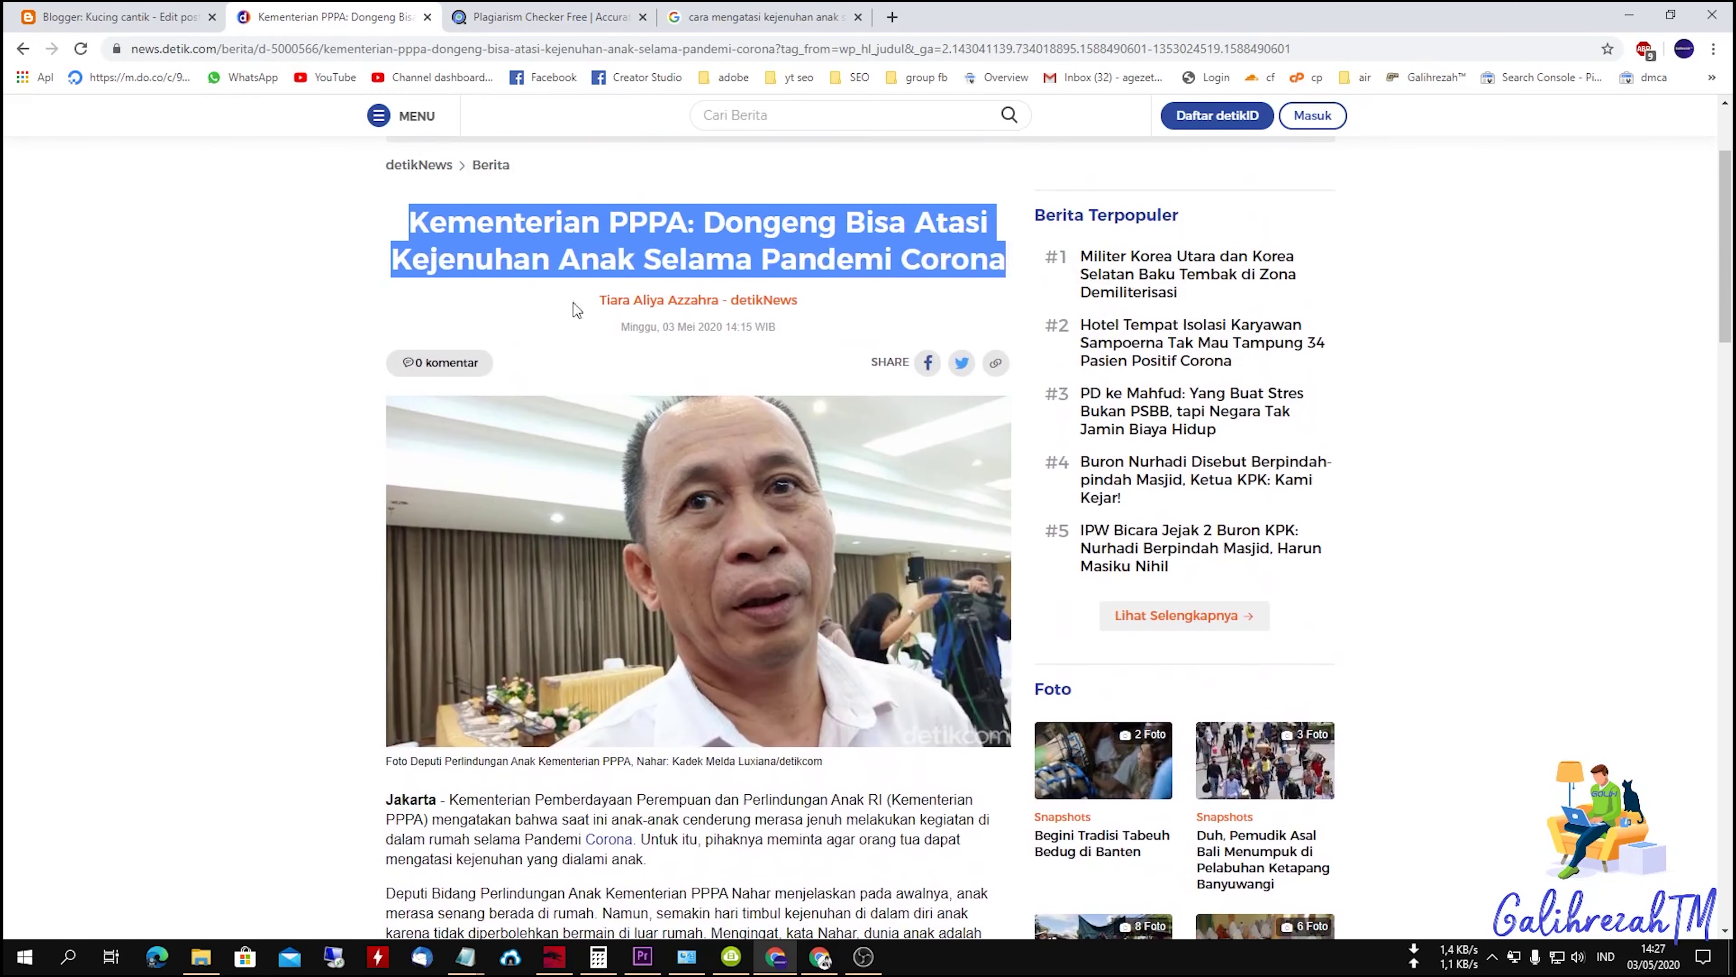
{"action": "left_click", "coordinate": [805, 219]}
Step: Search Google for "dongeng" to find an illustration for the post
{"action": "left_click", "coordinate": [505, 11]}
{"action": "left_click", "coordinate": [815, 14]}
{"action": "left_click", "coordinate": [805, 48]}
{"action": "type", "text": "dongeng"}
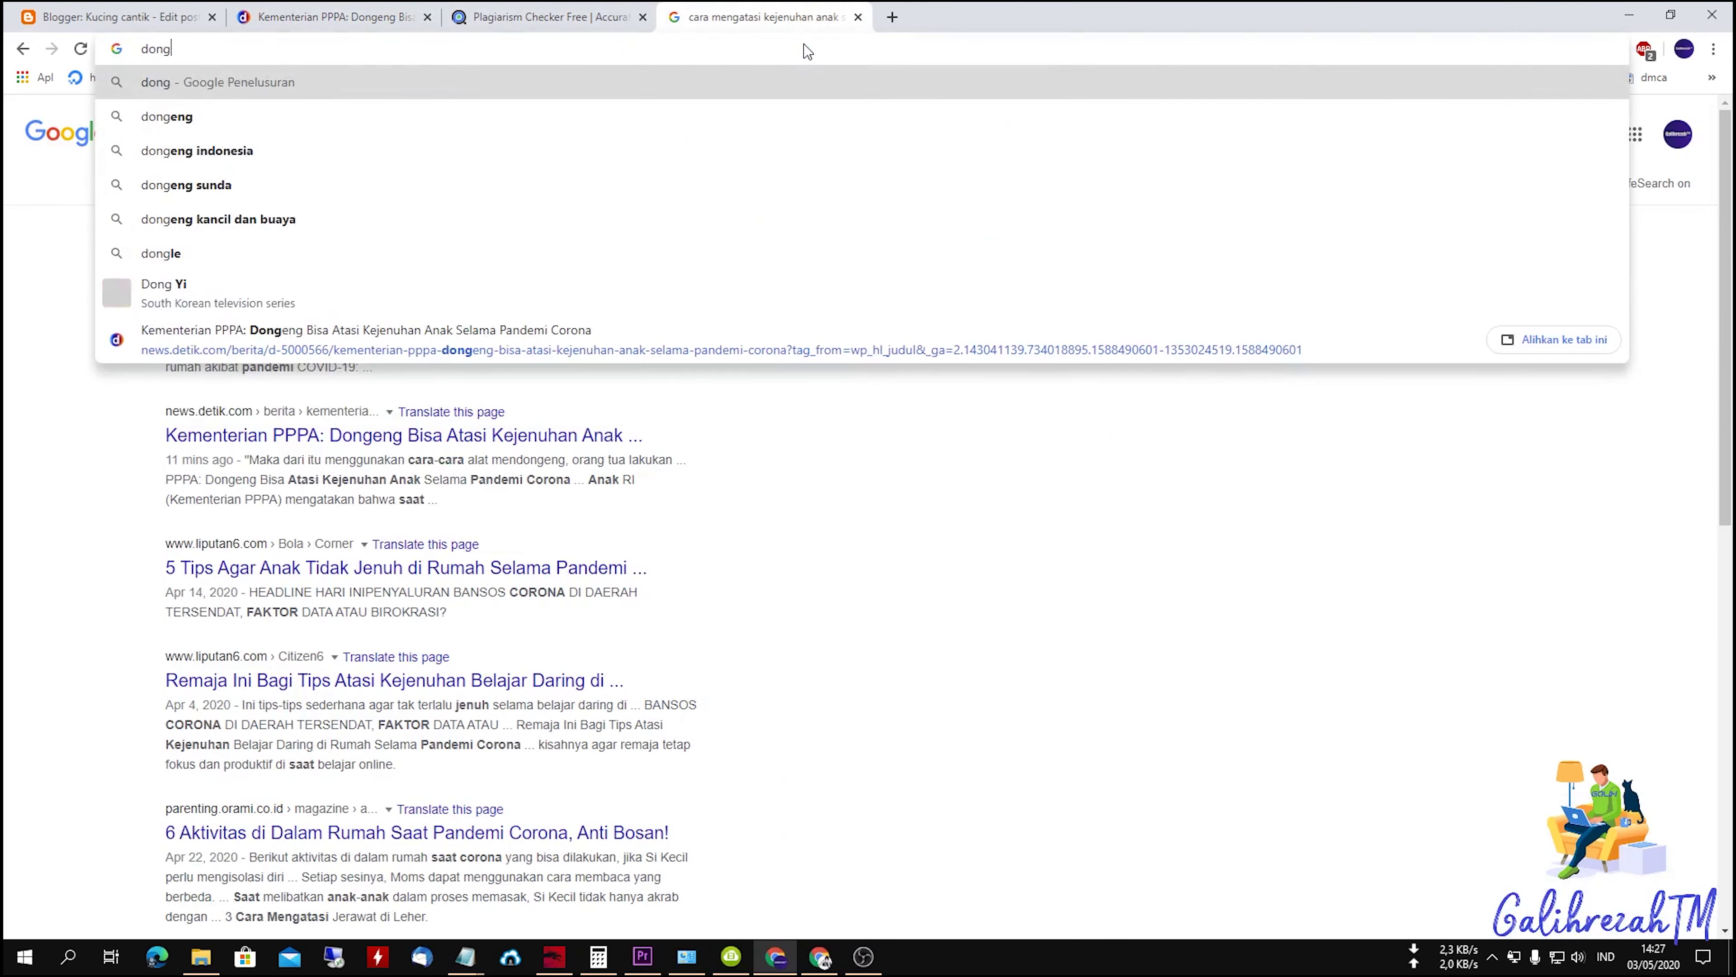
{"action": "key", "text": "Return"}
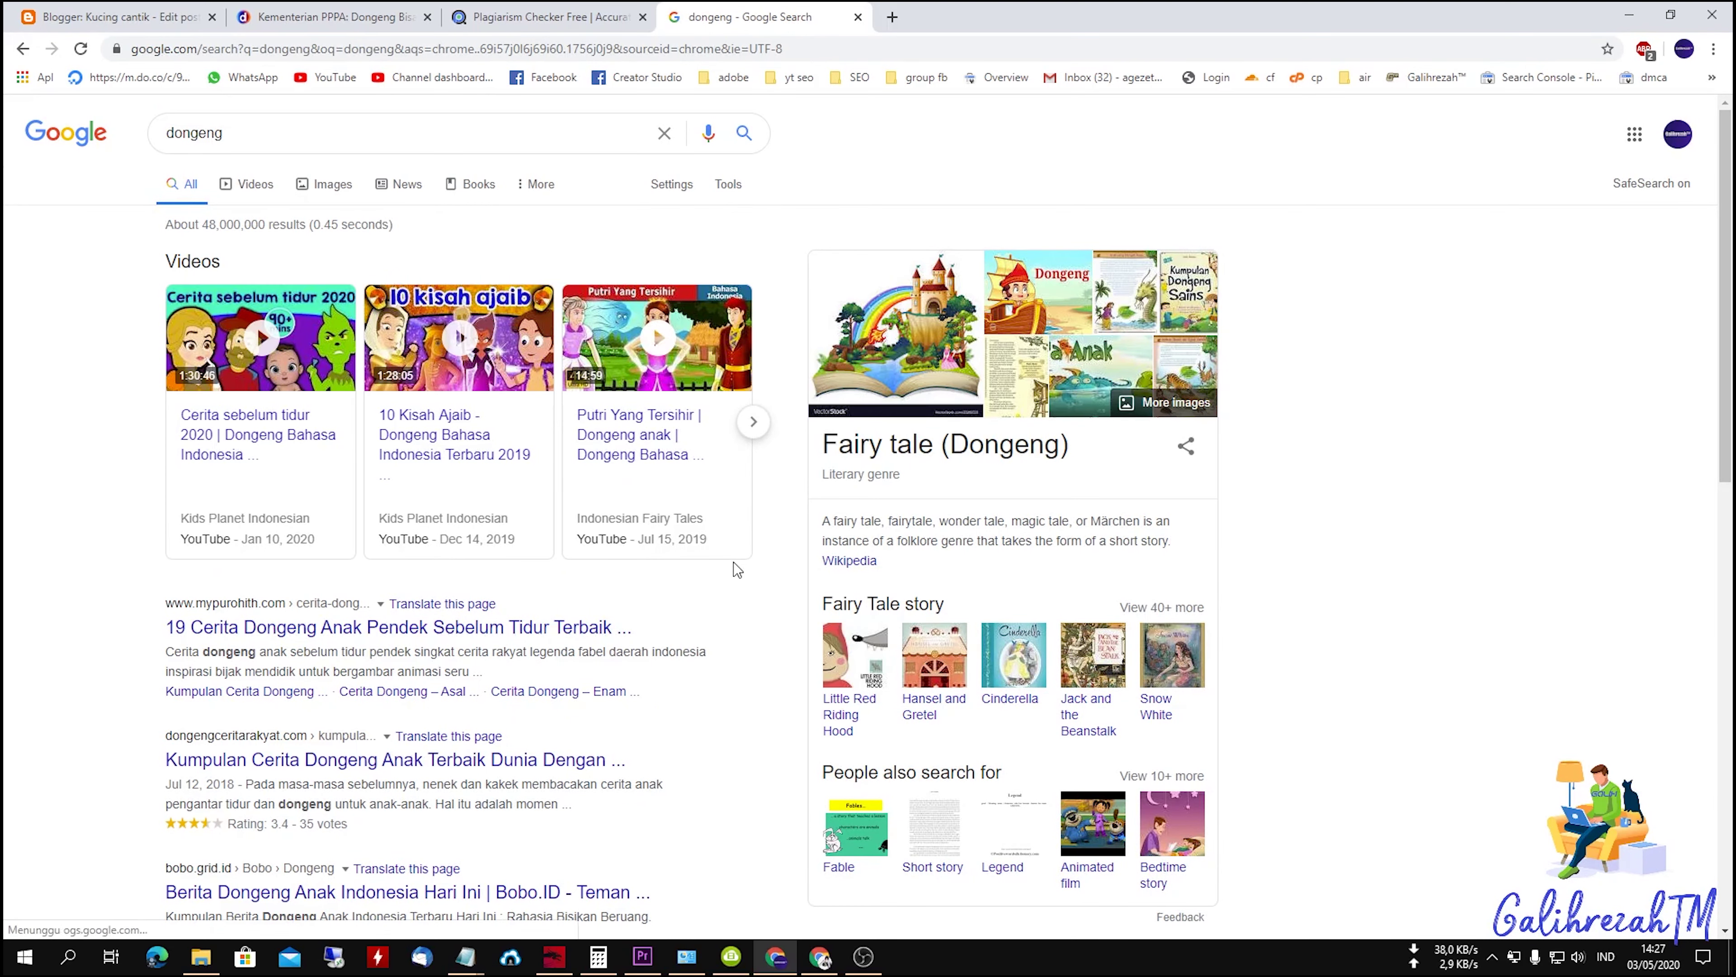
Step: Capture a screenshot of the fairy tale image collage in the Google results
{"action": "key", "text": "ctrl+Print"}
{"action": "left_click_drag", "start_coordinate": [808, 250], "coordinate": [1217, 388]}
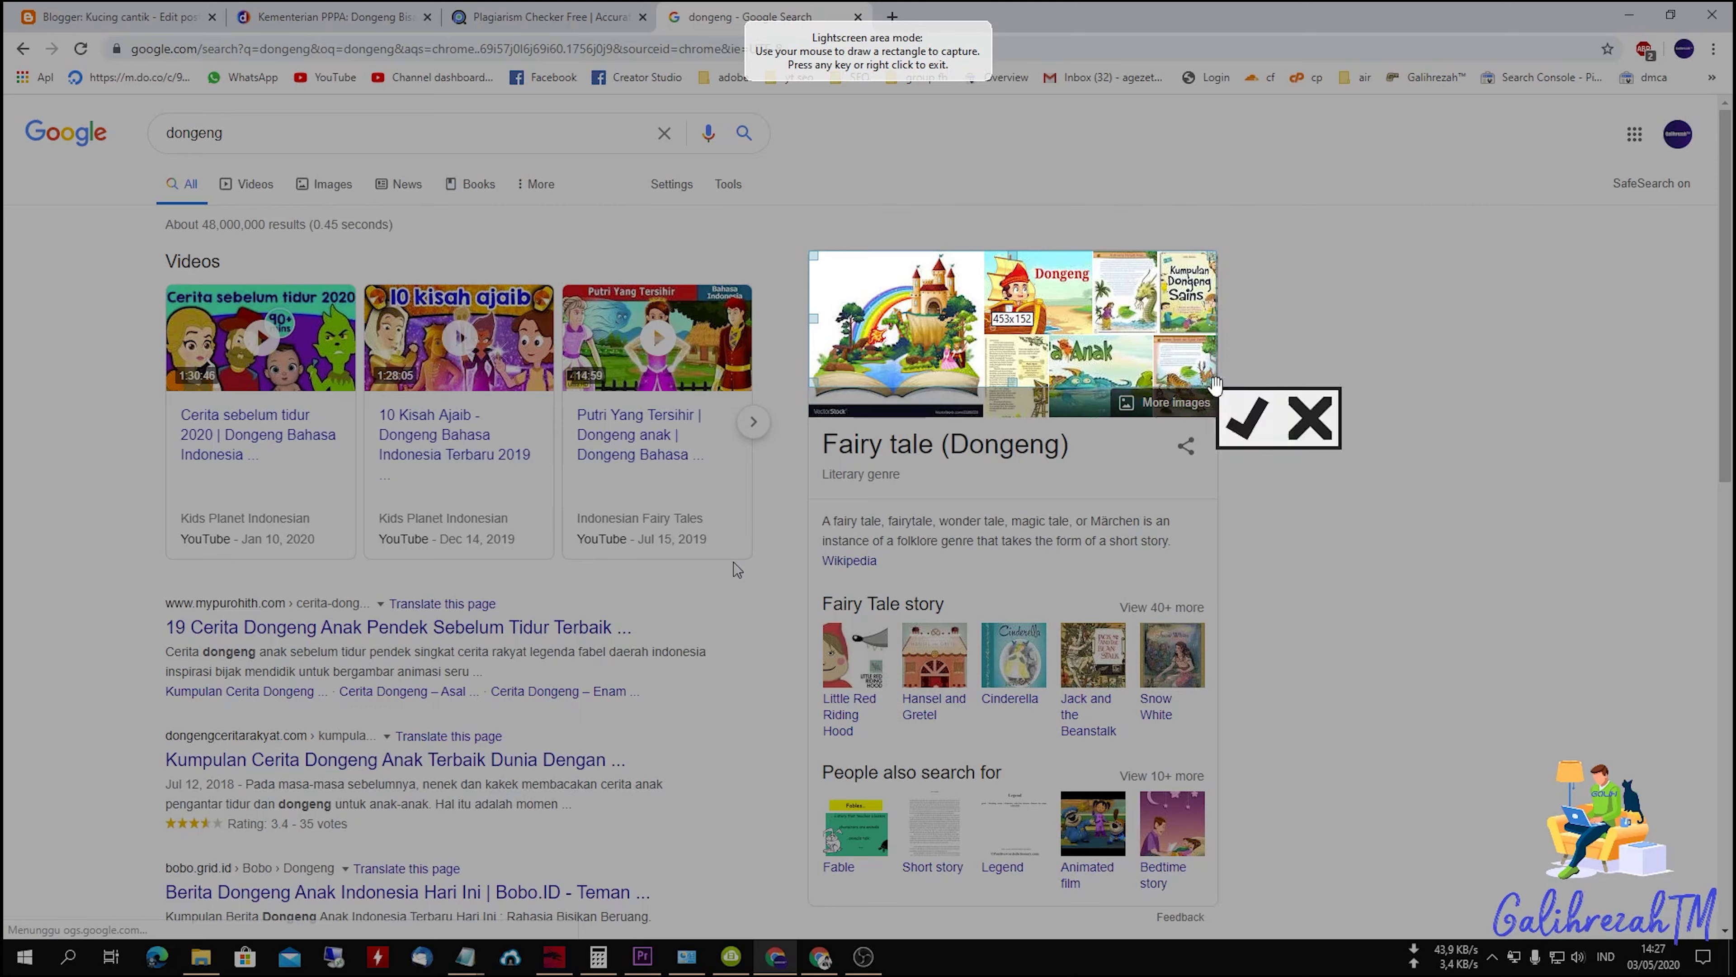
{"action": "left_click", "coordinate": [1241, 427]}
Step: Upload data147.jpg from the ss folder in Pictures and insert it into the Blogger post
{"action": "left_click", "coordinate": [351, 9]}
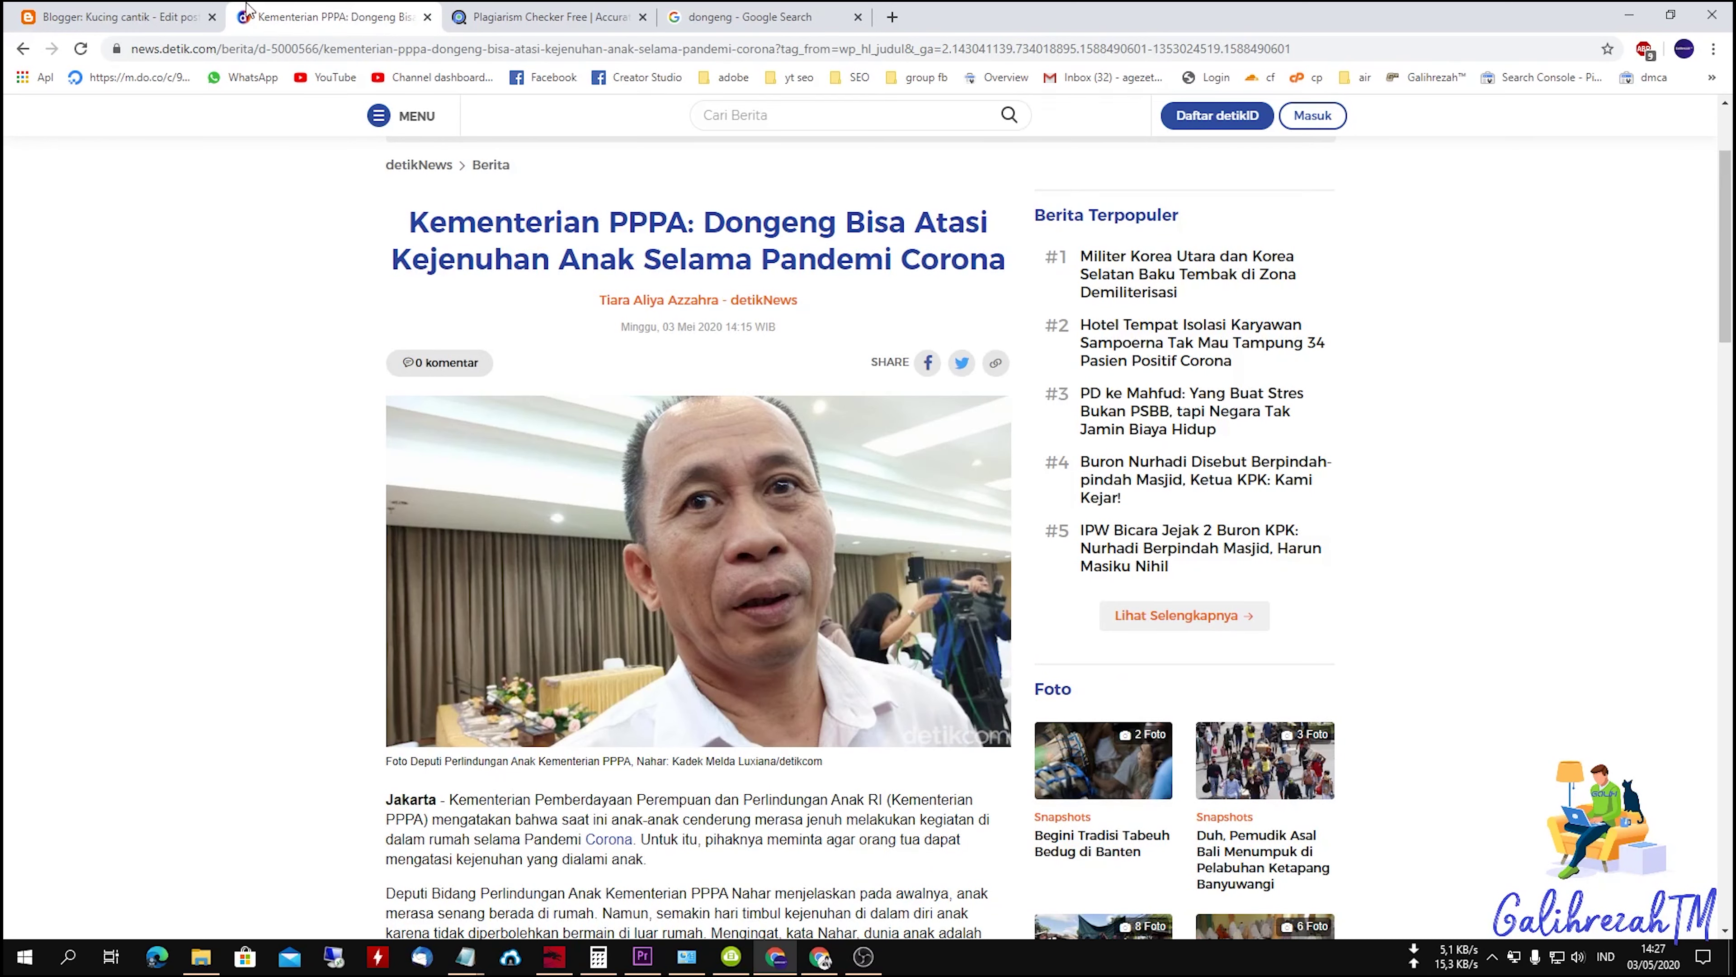
{"action": "left_click", "coordinate": [145, 12]}
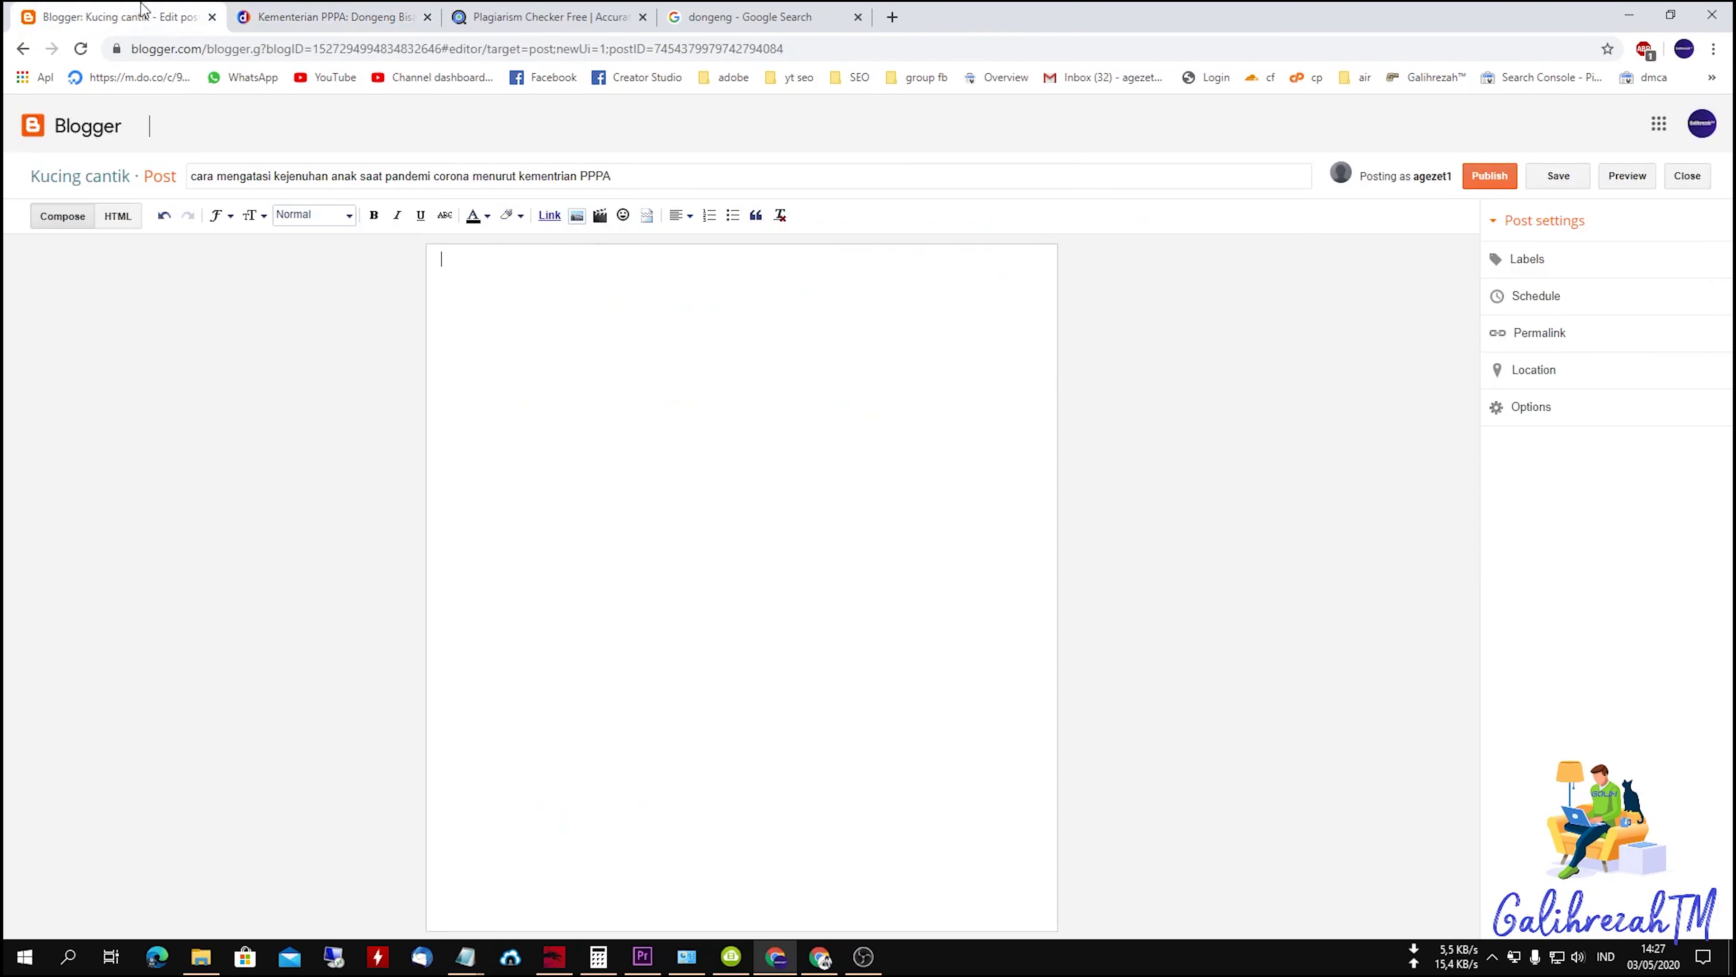
{"action": "left_click", "coordinate": [576, 215]}
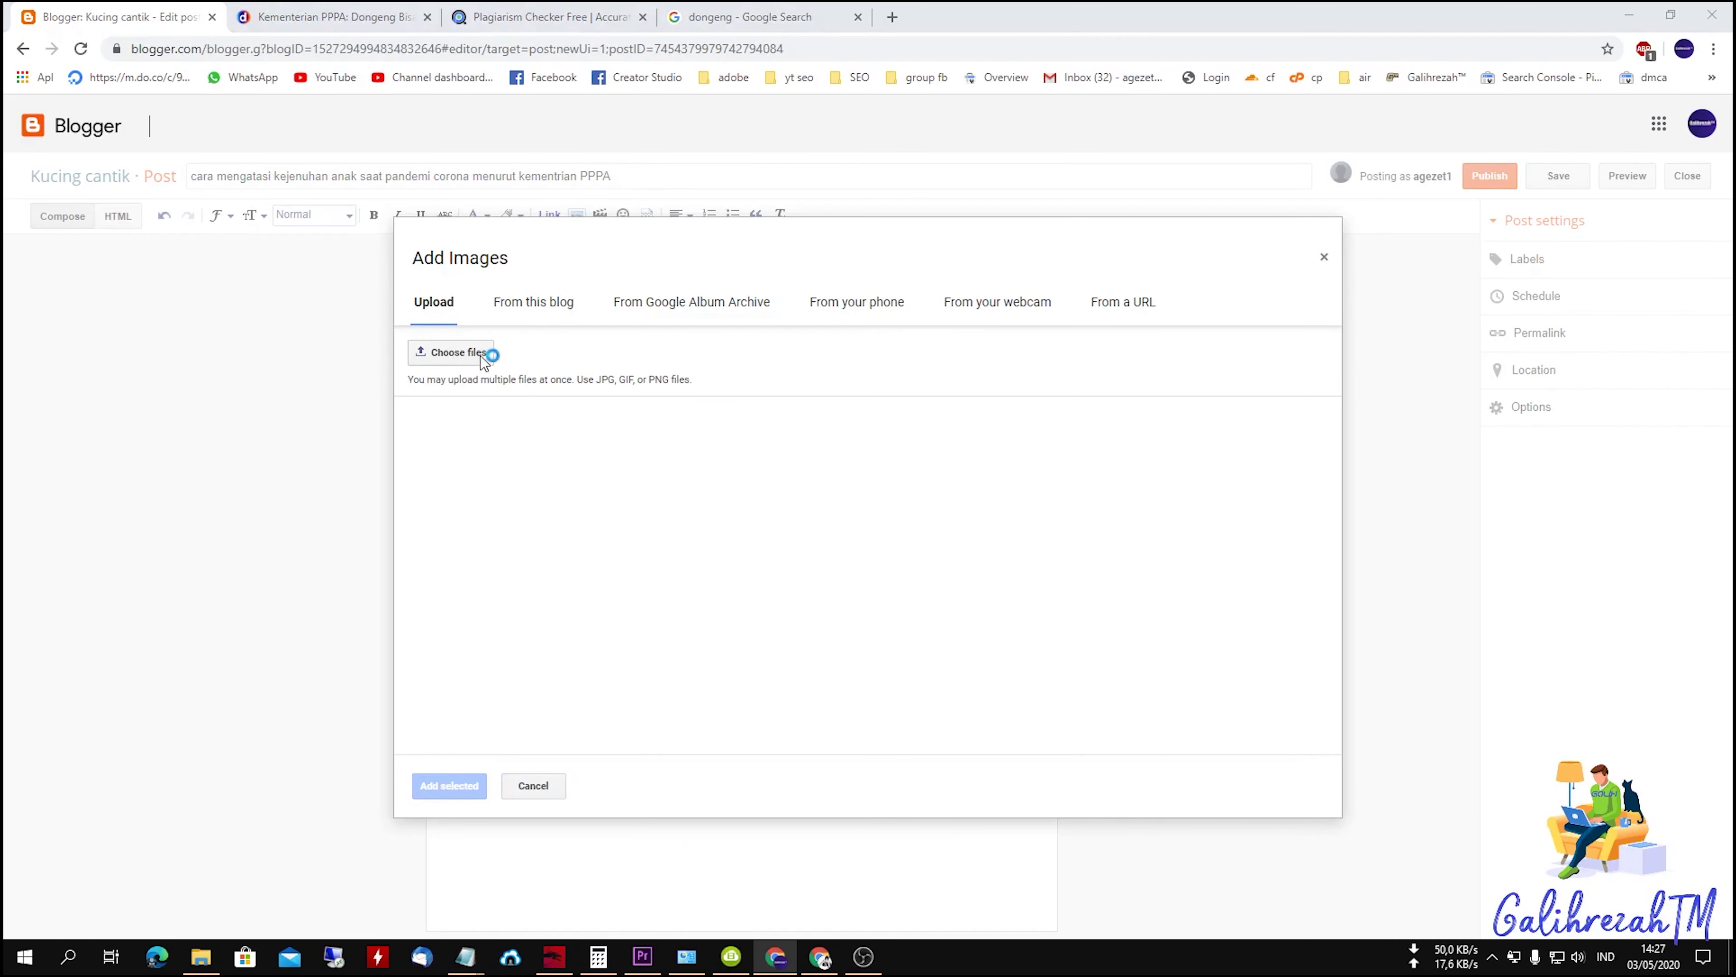
{"action": "left_click", "coordinate": [487, 355]}
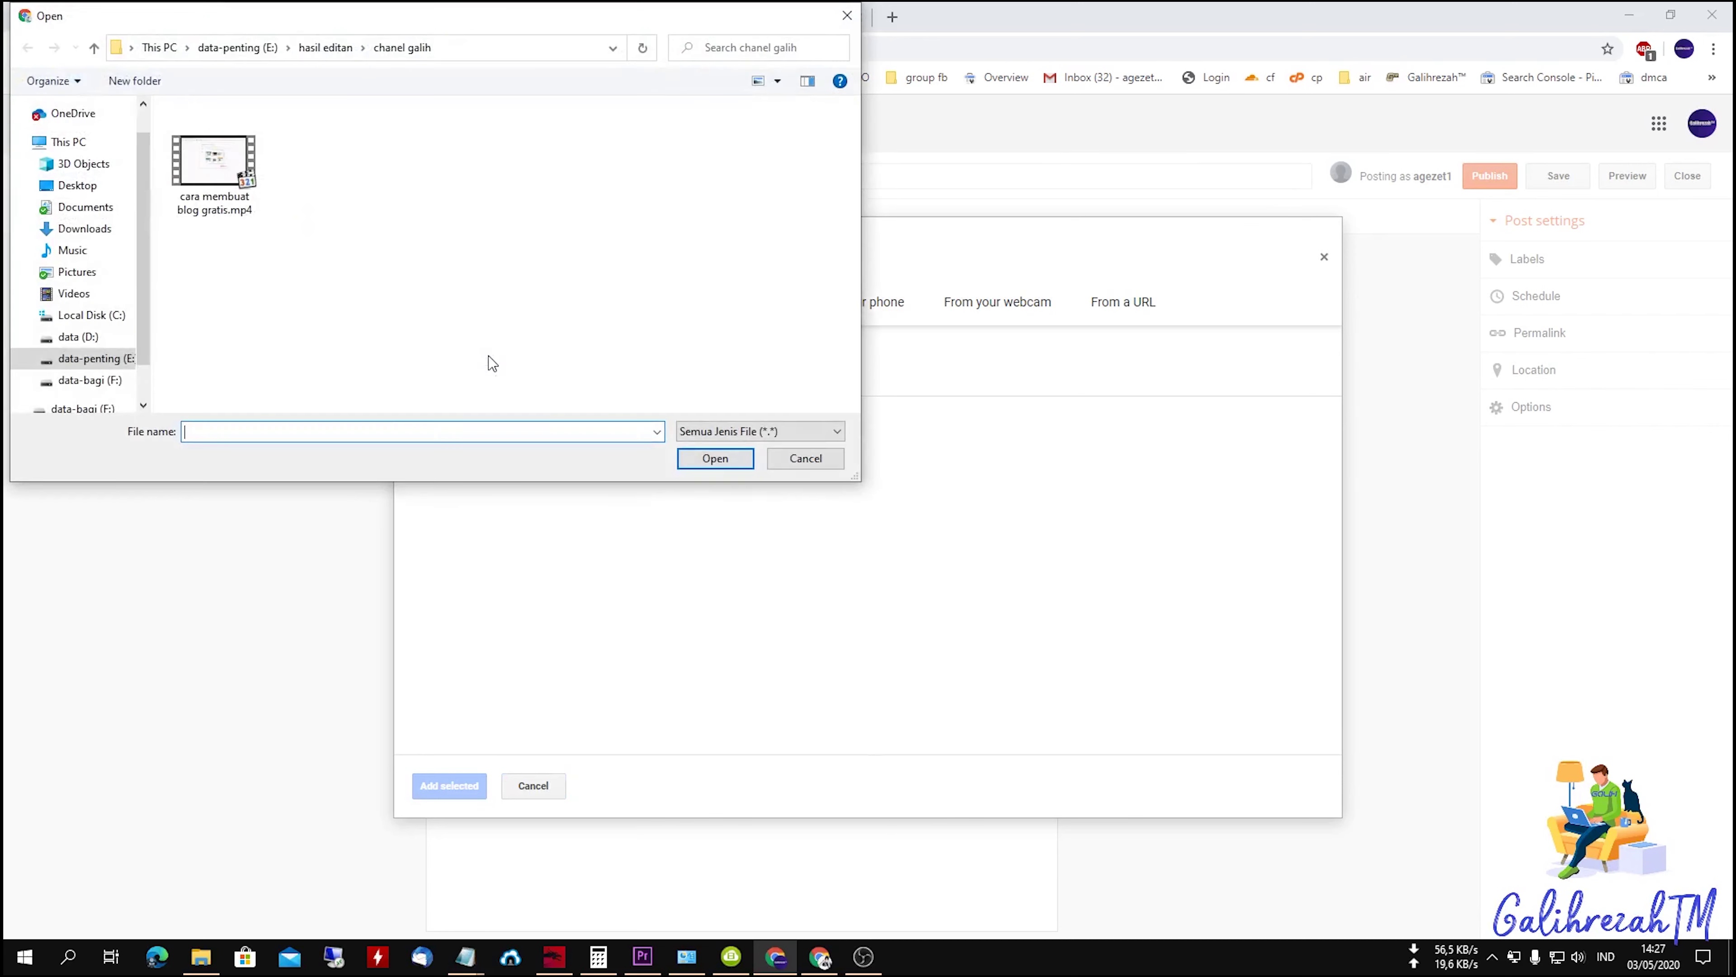
{"action": "left_click", "coordinate": [81, 228]}
{"action": "left_click", "coordinate": [76, 271]}
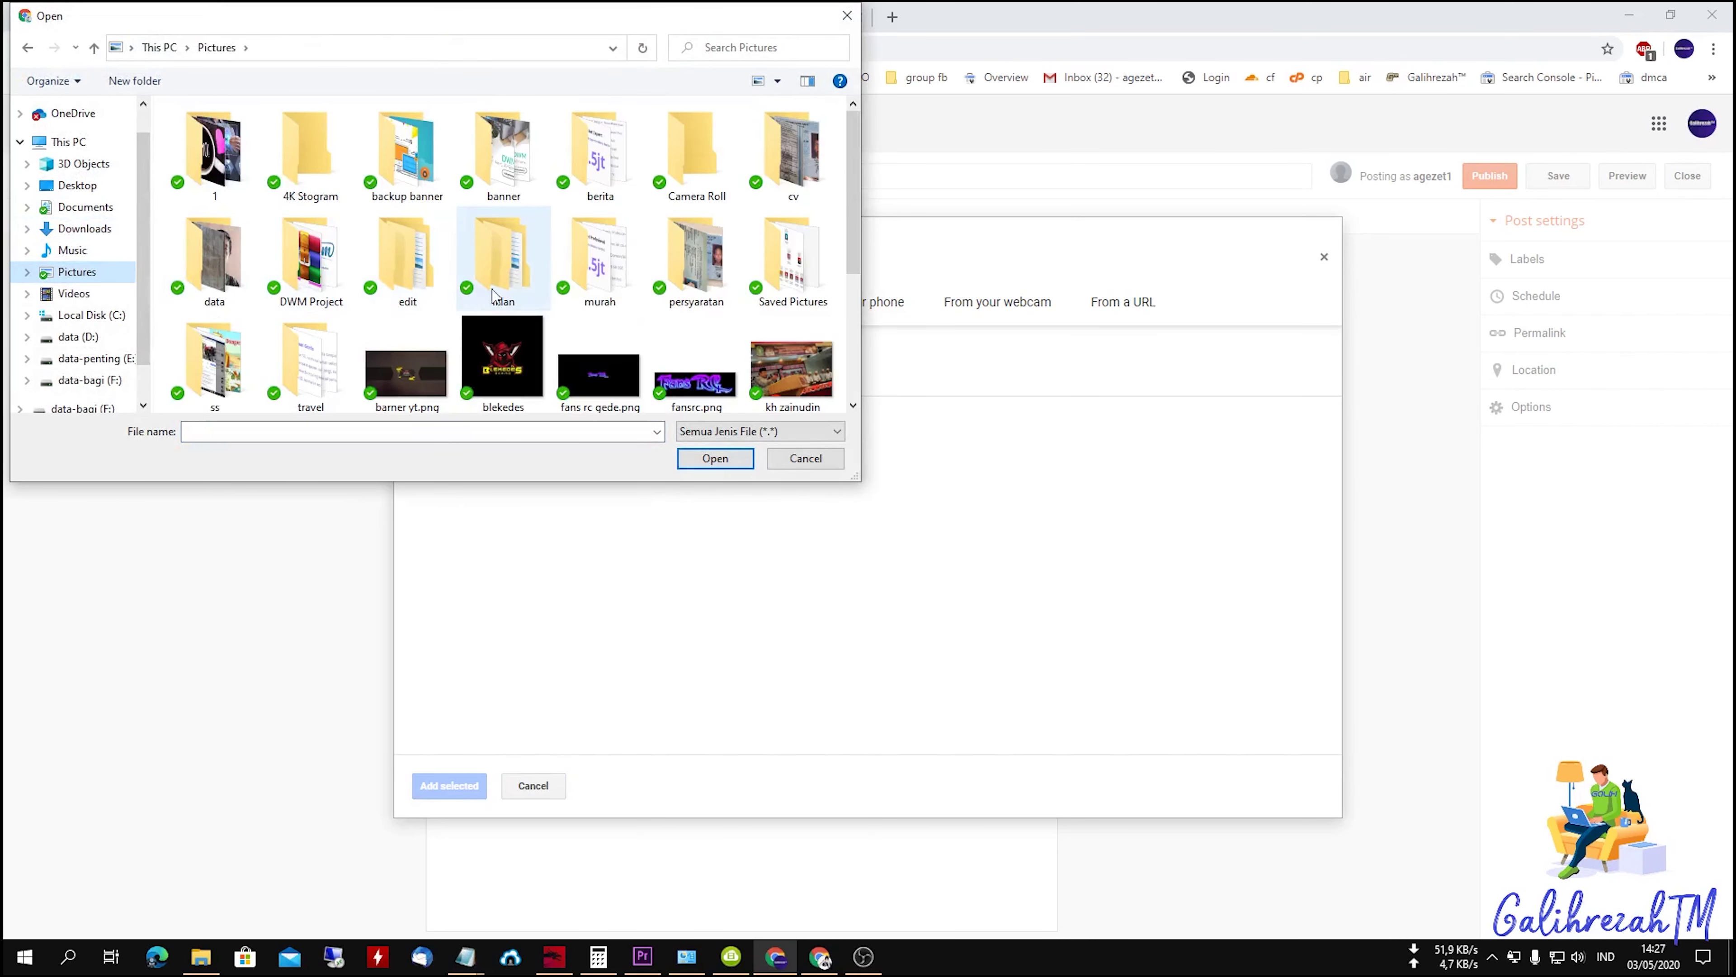
{"action": "double_click", "coordinate": [218, 363]}
{"action": "scroll", "coordinate": [550, 356], "scroll_direction": "down", "scroll_amount": 15}
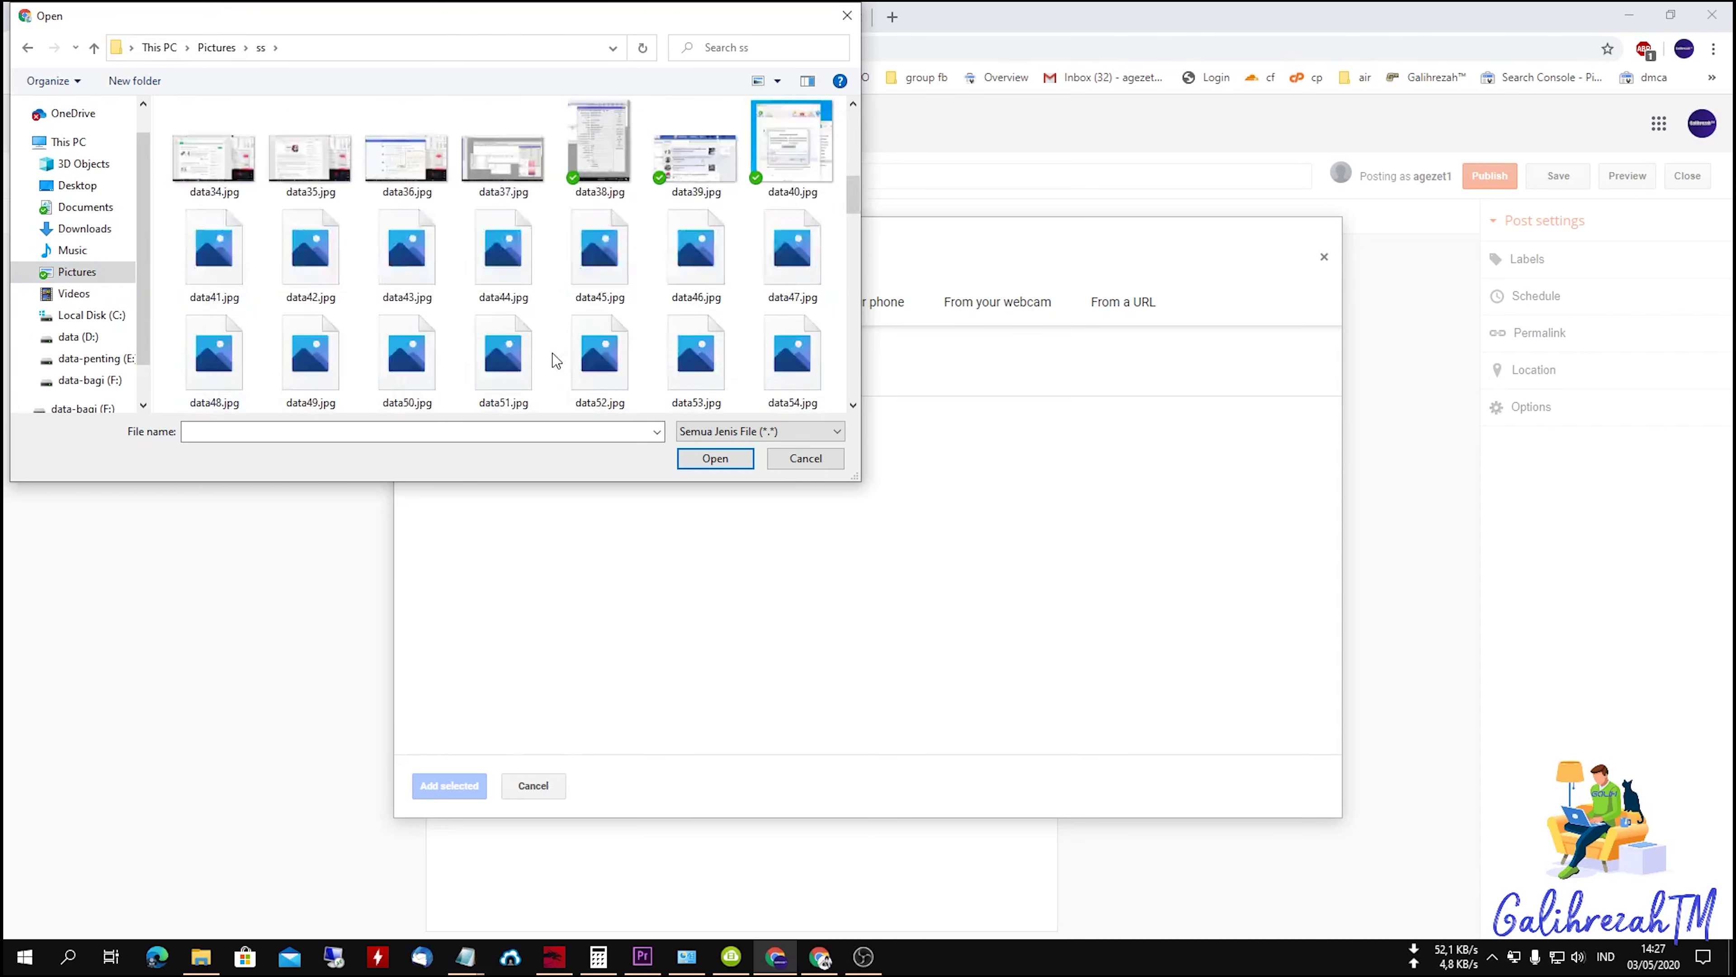
{"action": "left_click", "coordinate": [318, 381]}
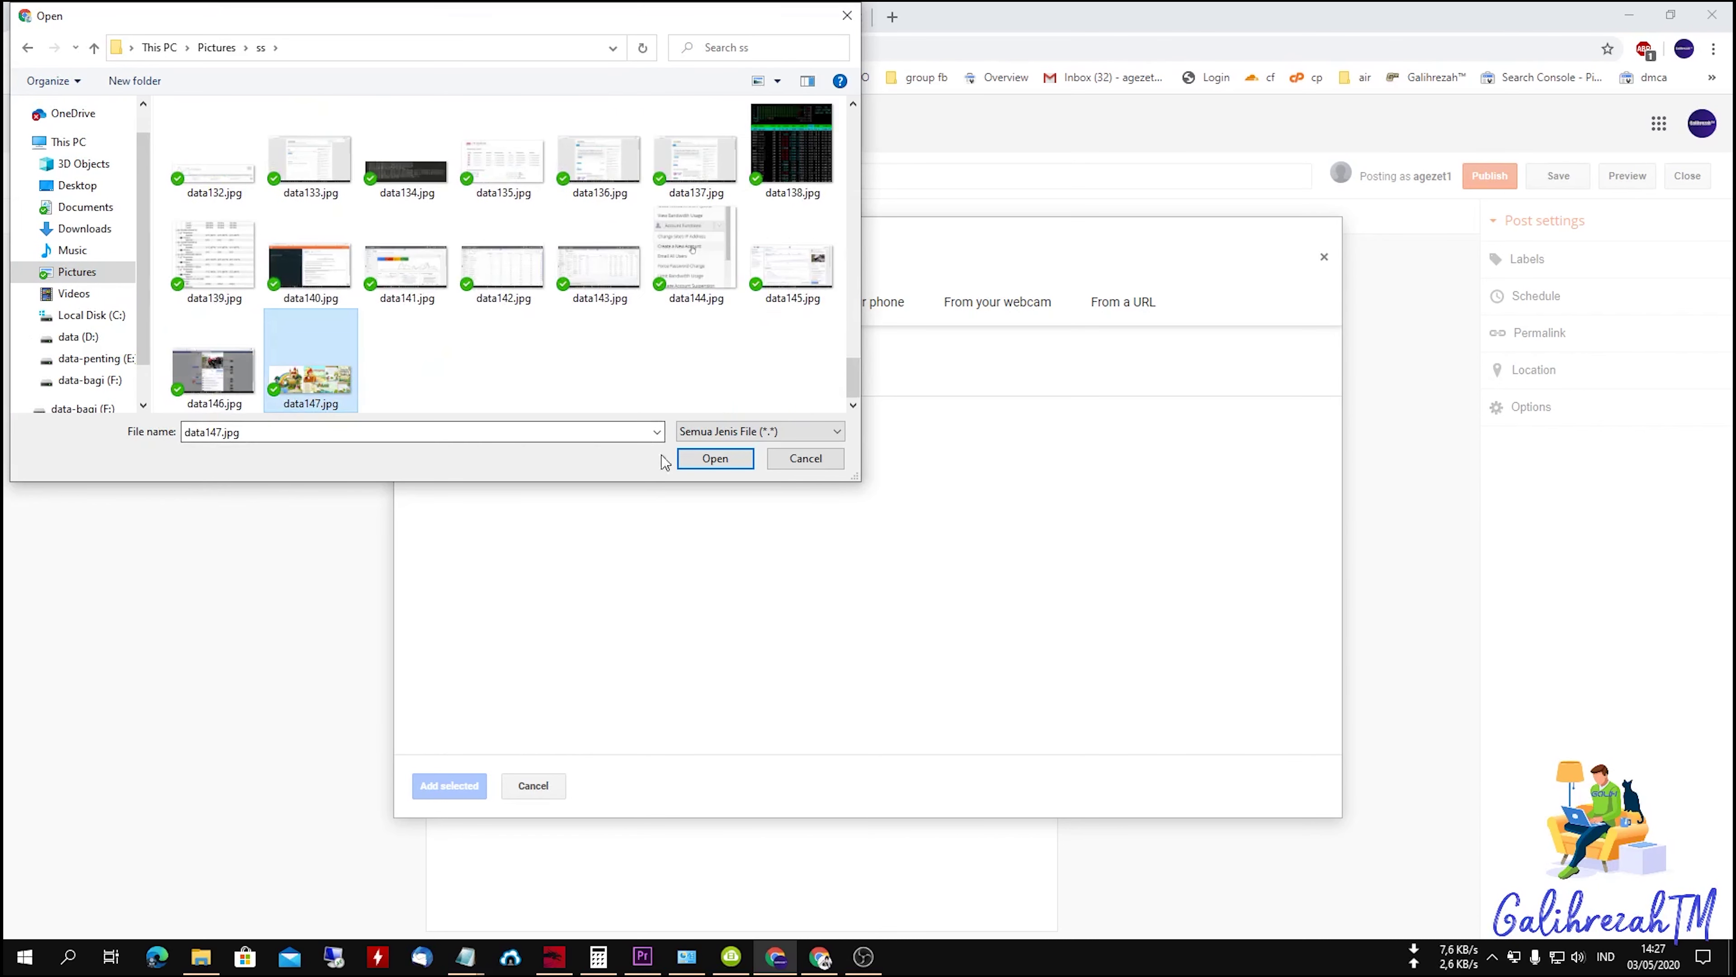
{"action": "left_click", "coordinate": [686, 463]}
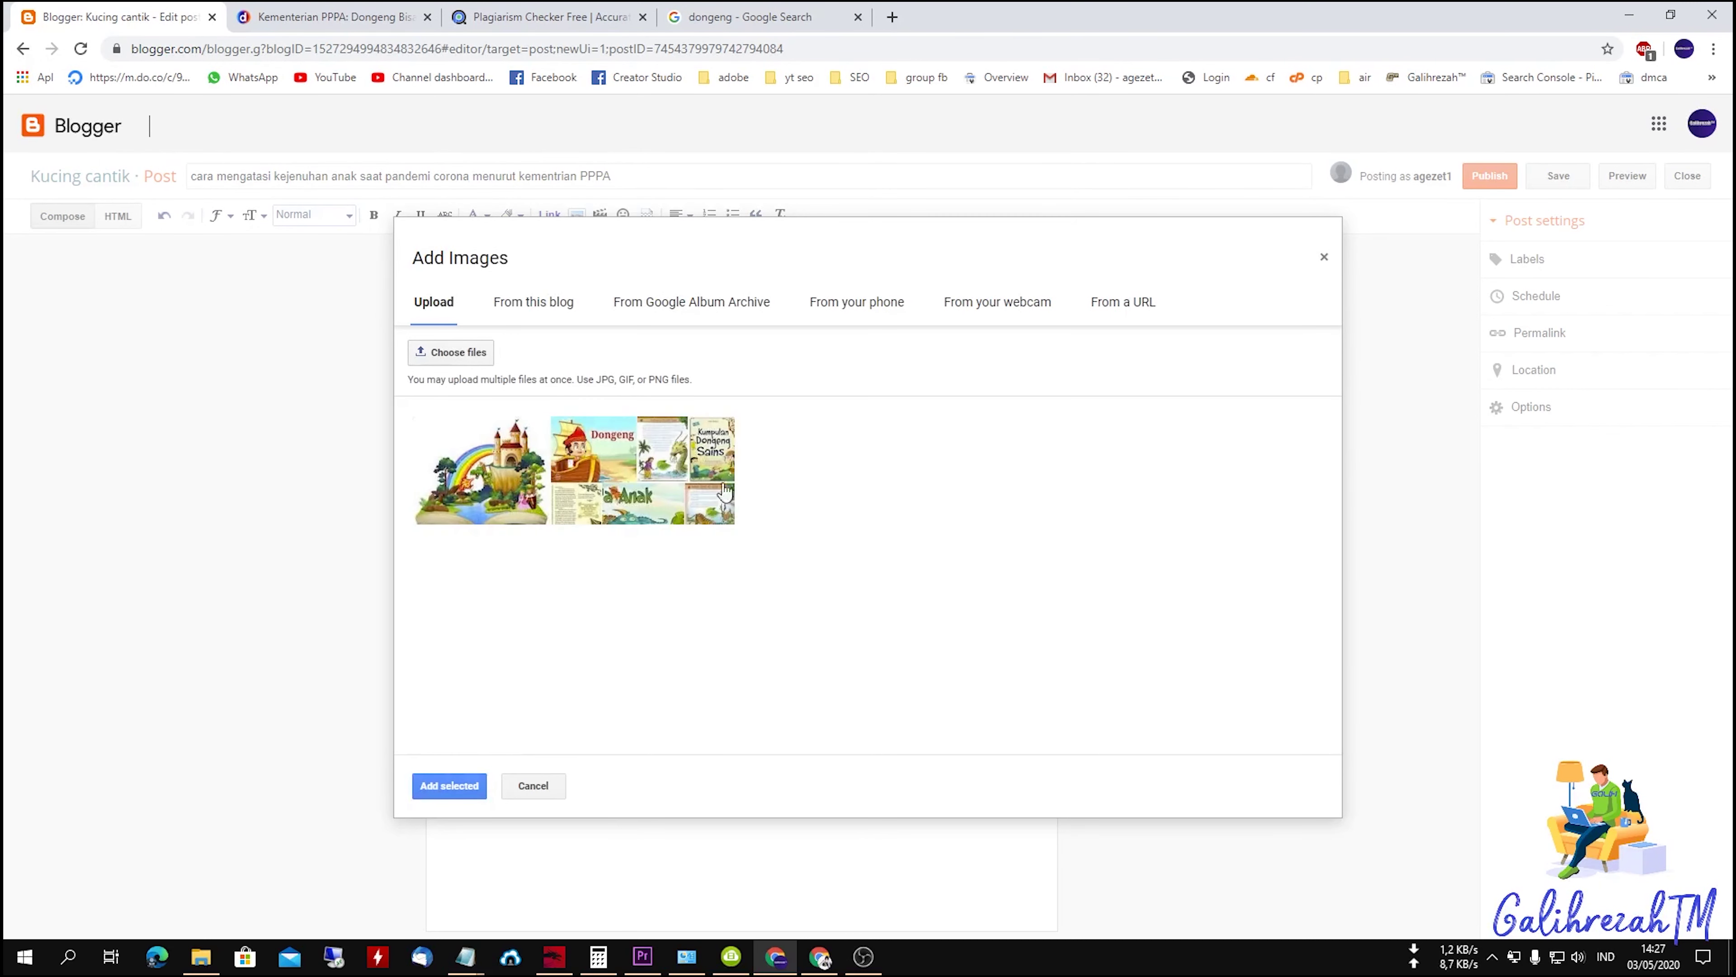
{"action": "left_click", "coordinate": [503, 472]}
{"action": "left_click", "coordinate": [449, 785]}
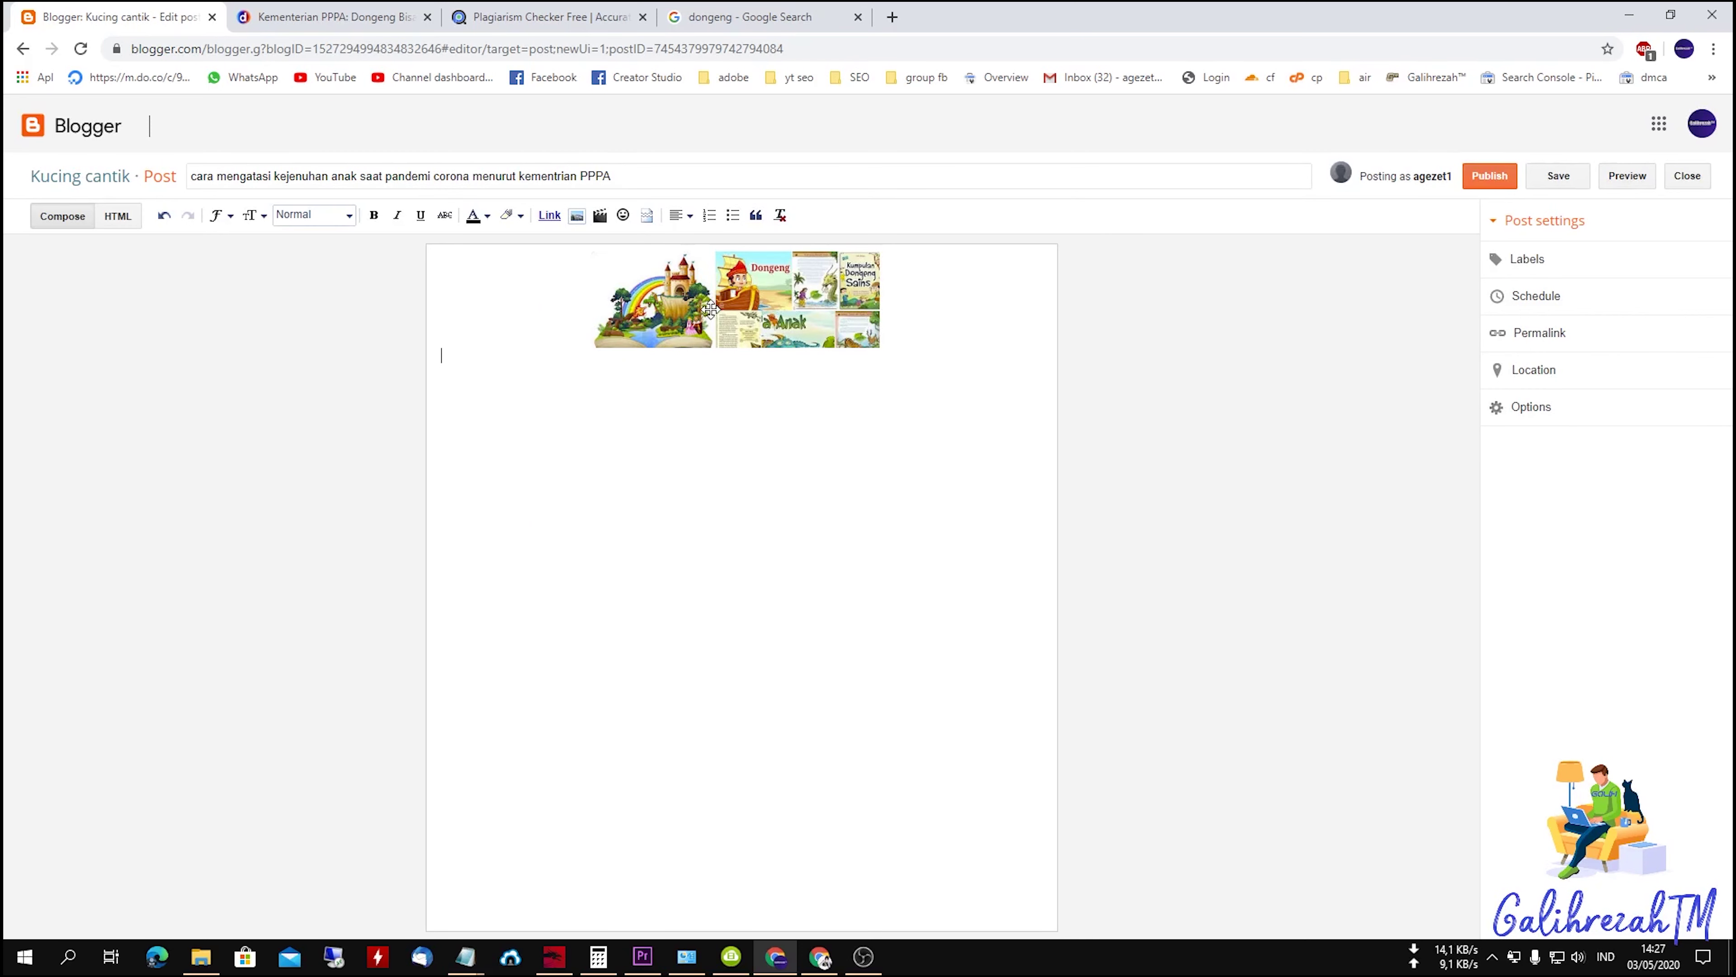
Step: Look at the post's HTML source and return to the visual compose view
{"action": "left_click", "coordinate": [118, 216]}
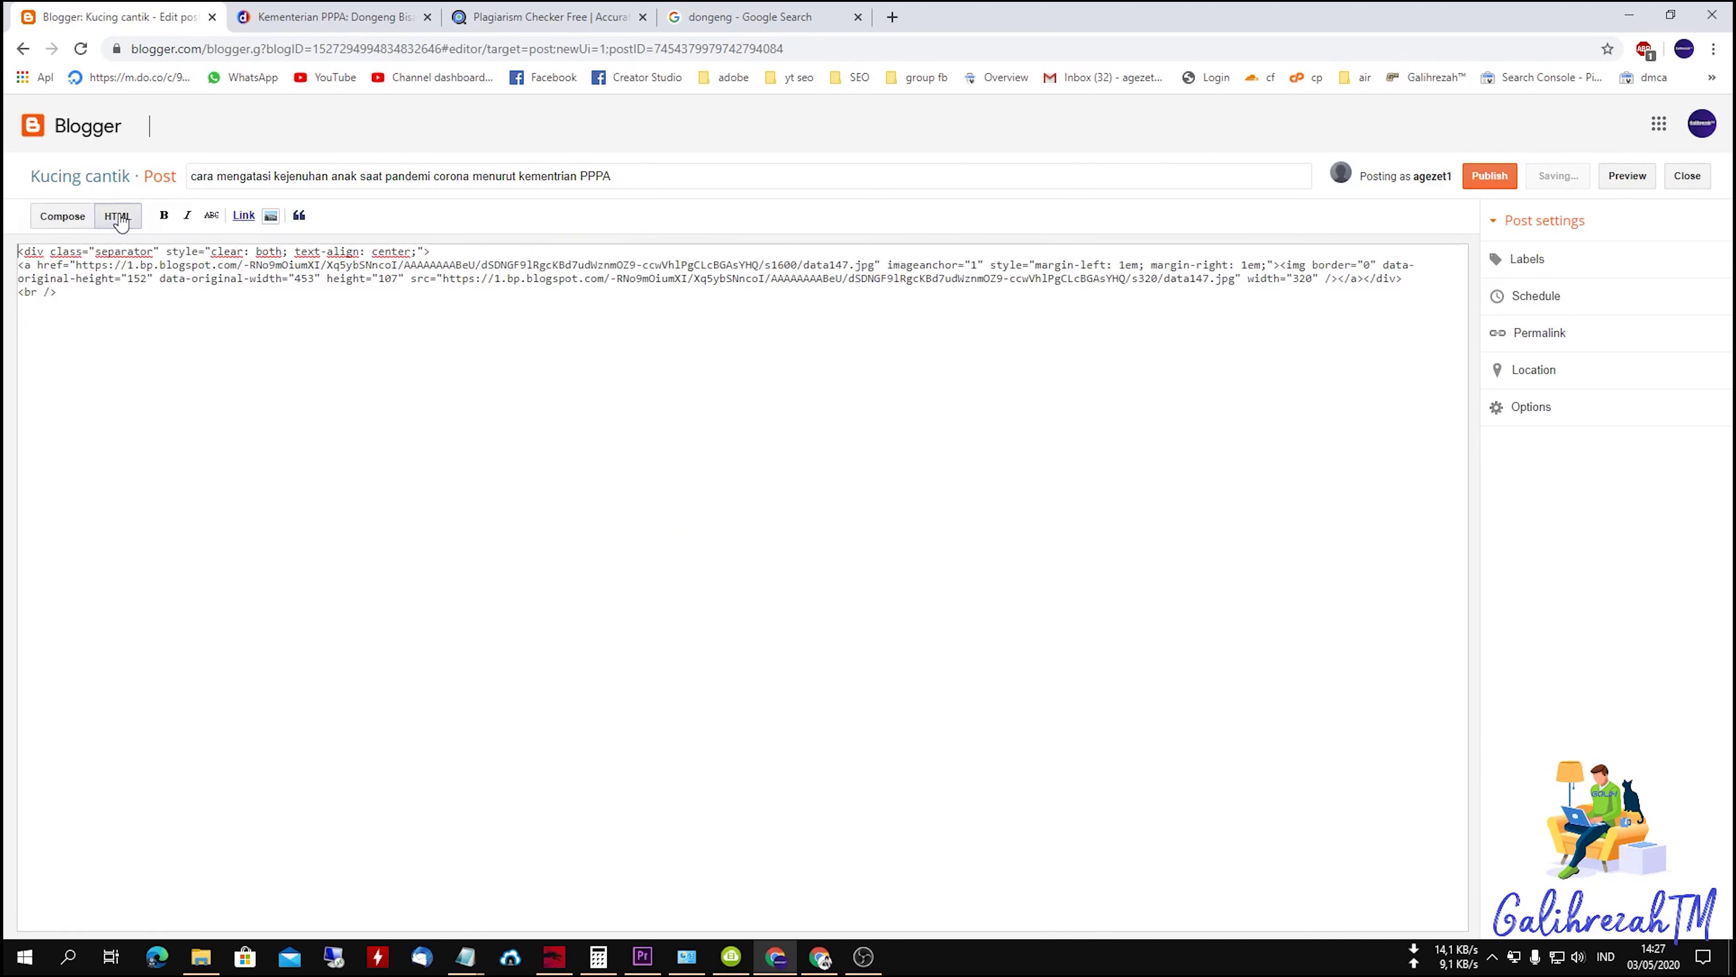
{"action": "left_click", "coordinate": [36, 217]}
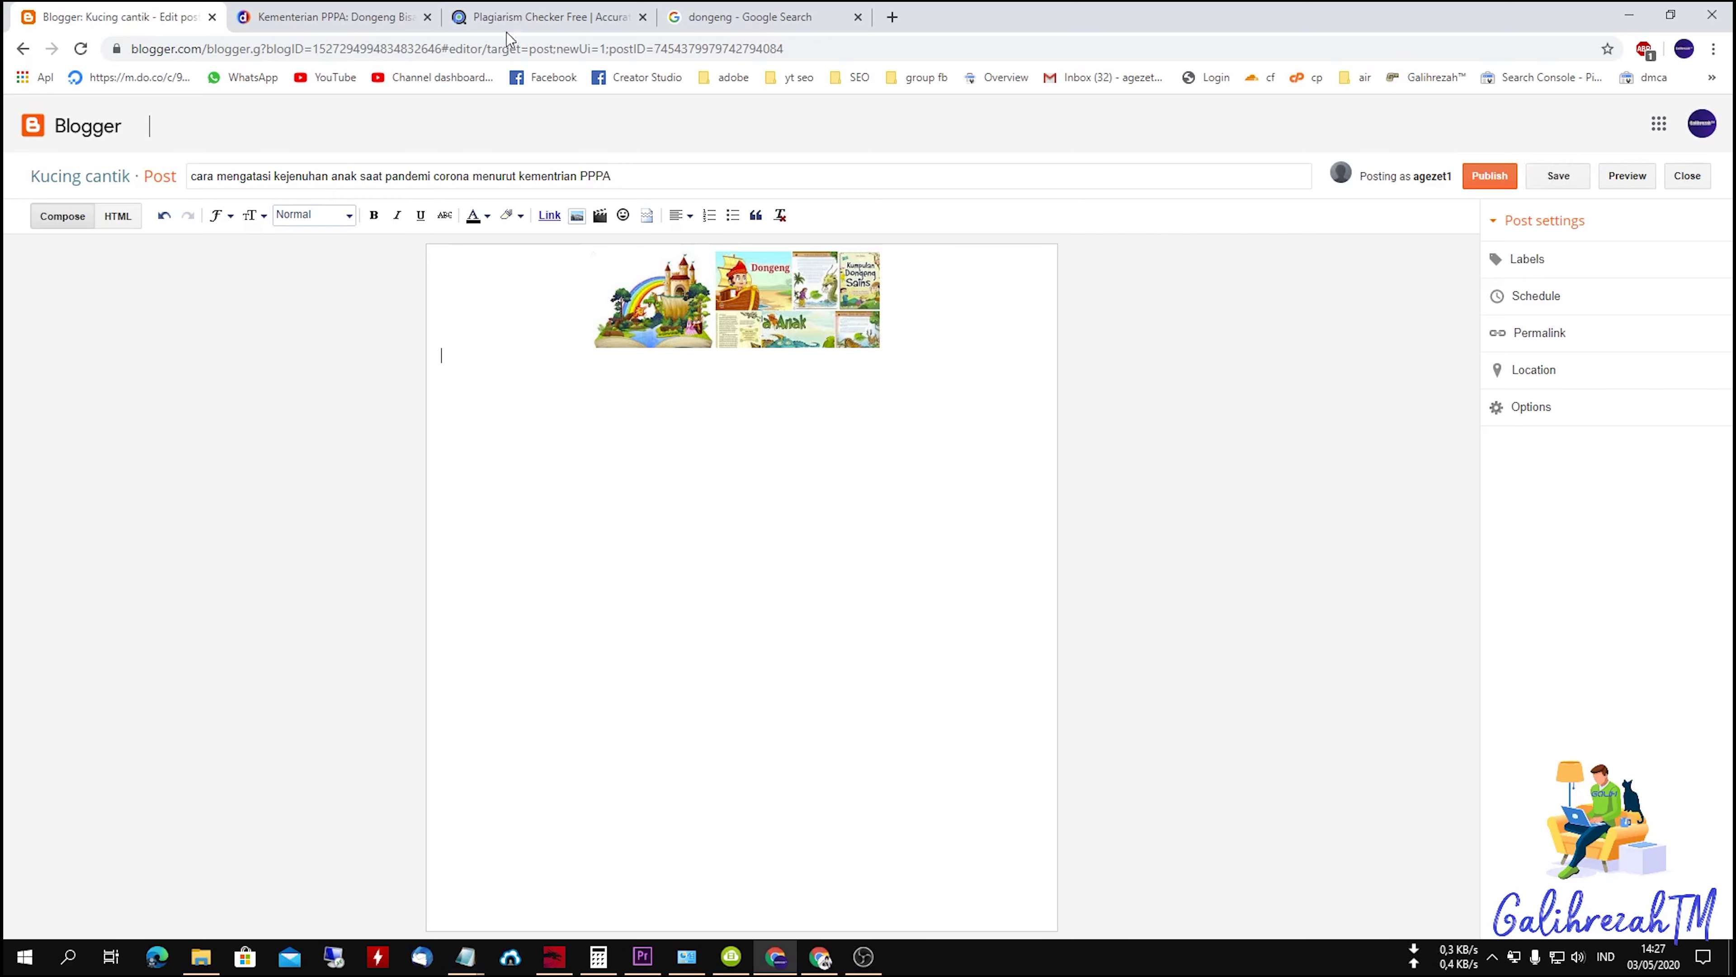
Step: Copy the opening paragraph of the detikNews article, without "Jakarta -", into the text box of the plagiarism checker
{"action": "left_click", "coordinate": [328, 17]}
{"action": "scroll", "coordinate": [549, 468], "scroll_direction": "down", "scroll_amount": 5}
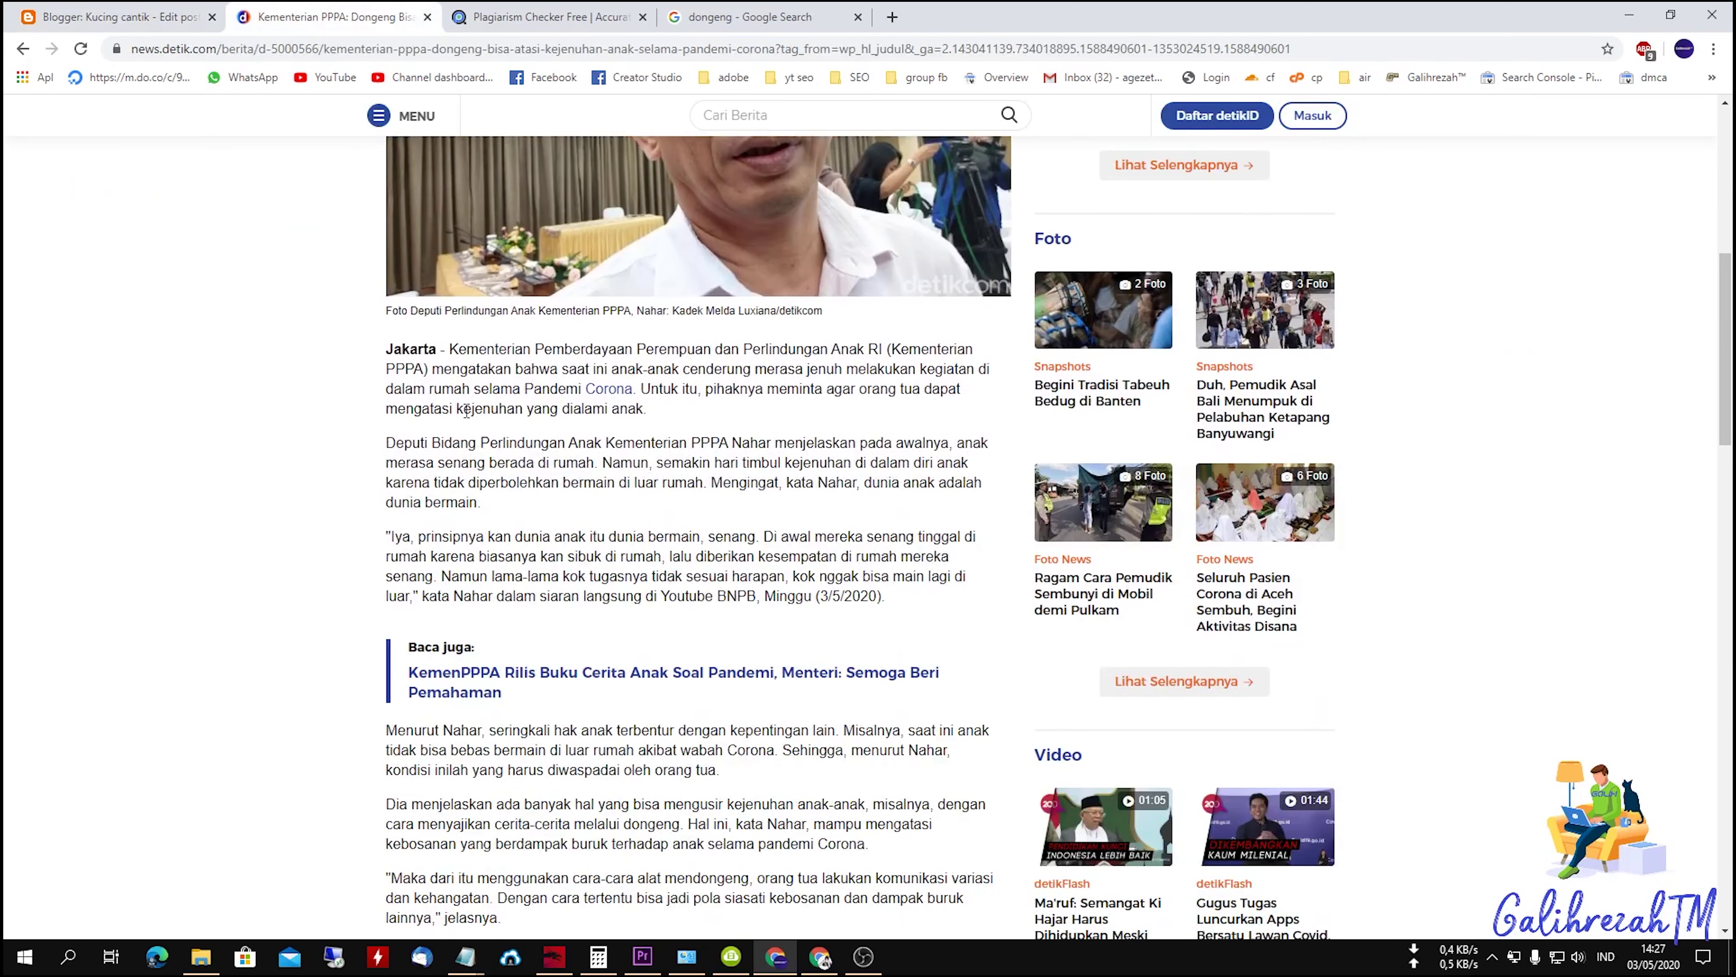
{"action": "left_click_drag", "start_coordinate": [450, 348], "coordinate": [661, 418]}
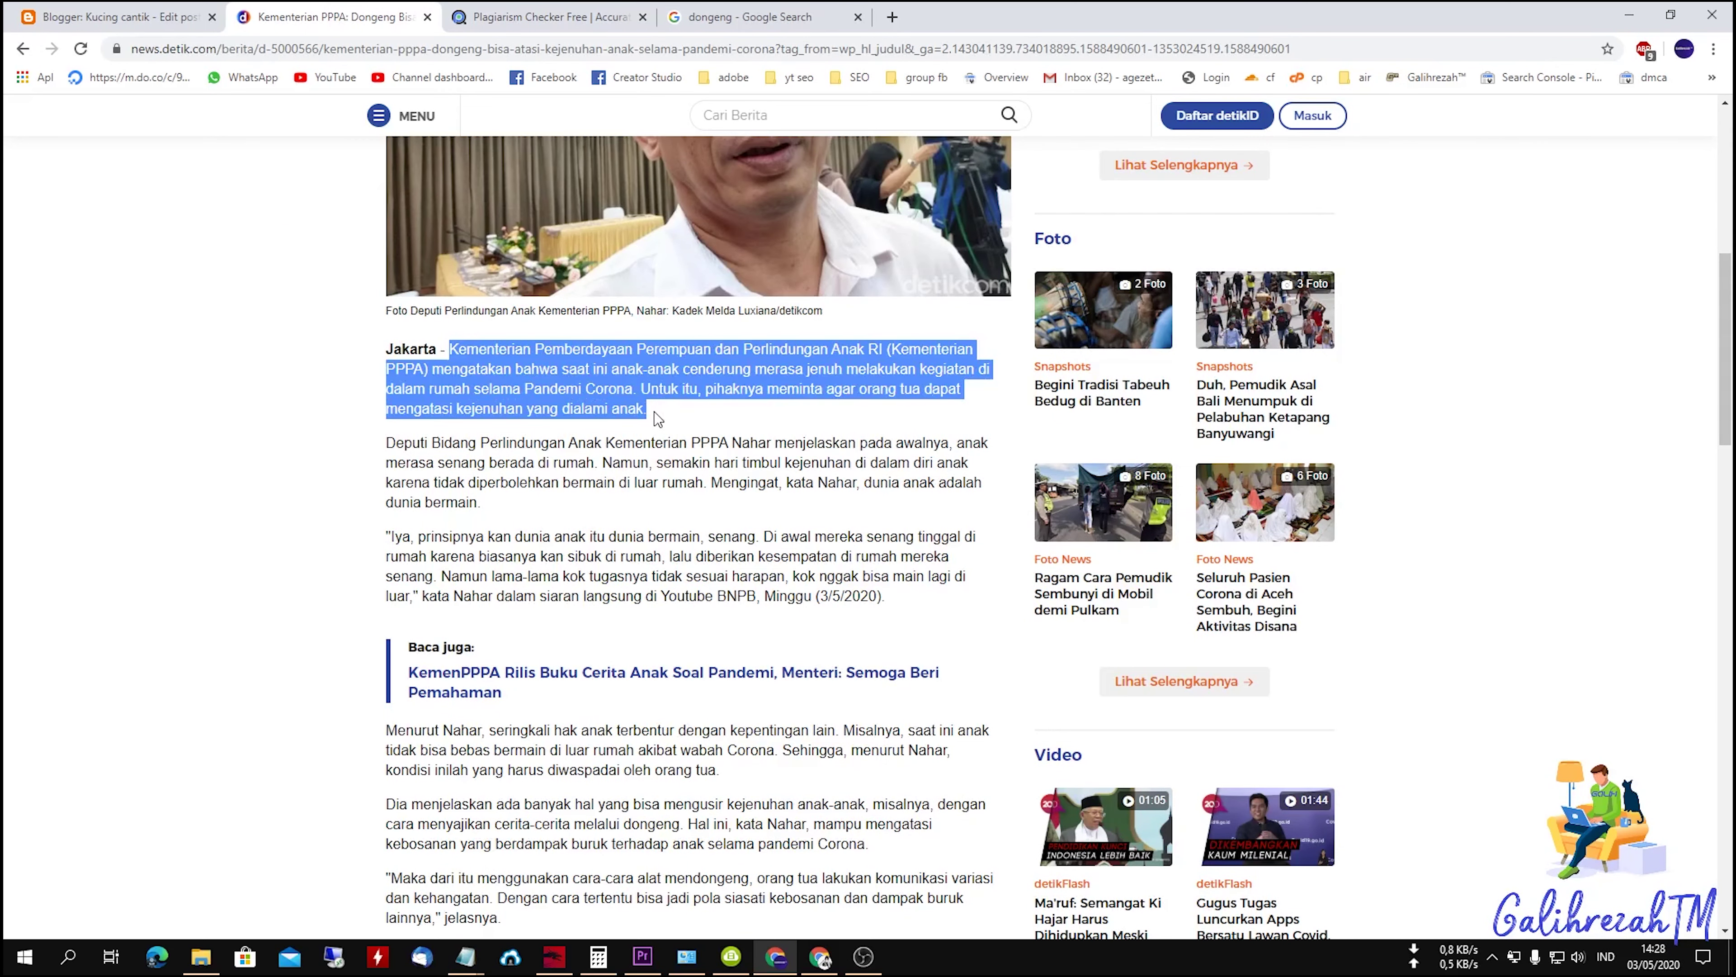
{"action": "left_click", "coordinate": [470, 15]}
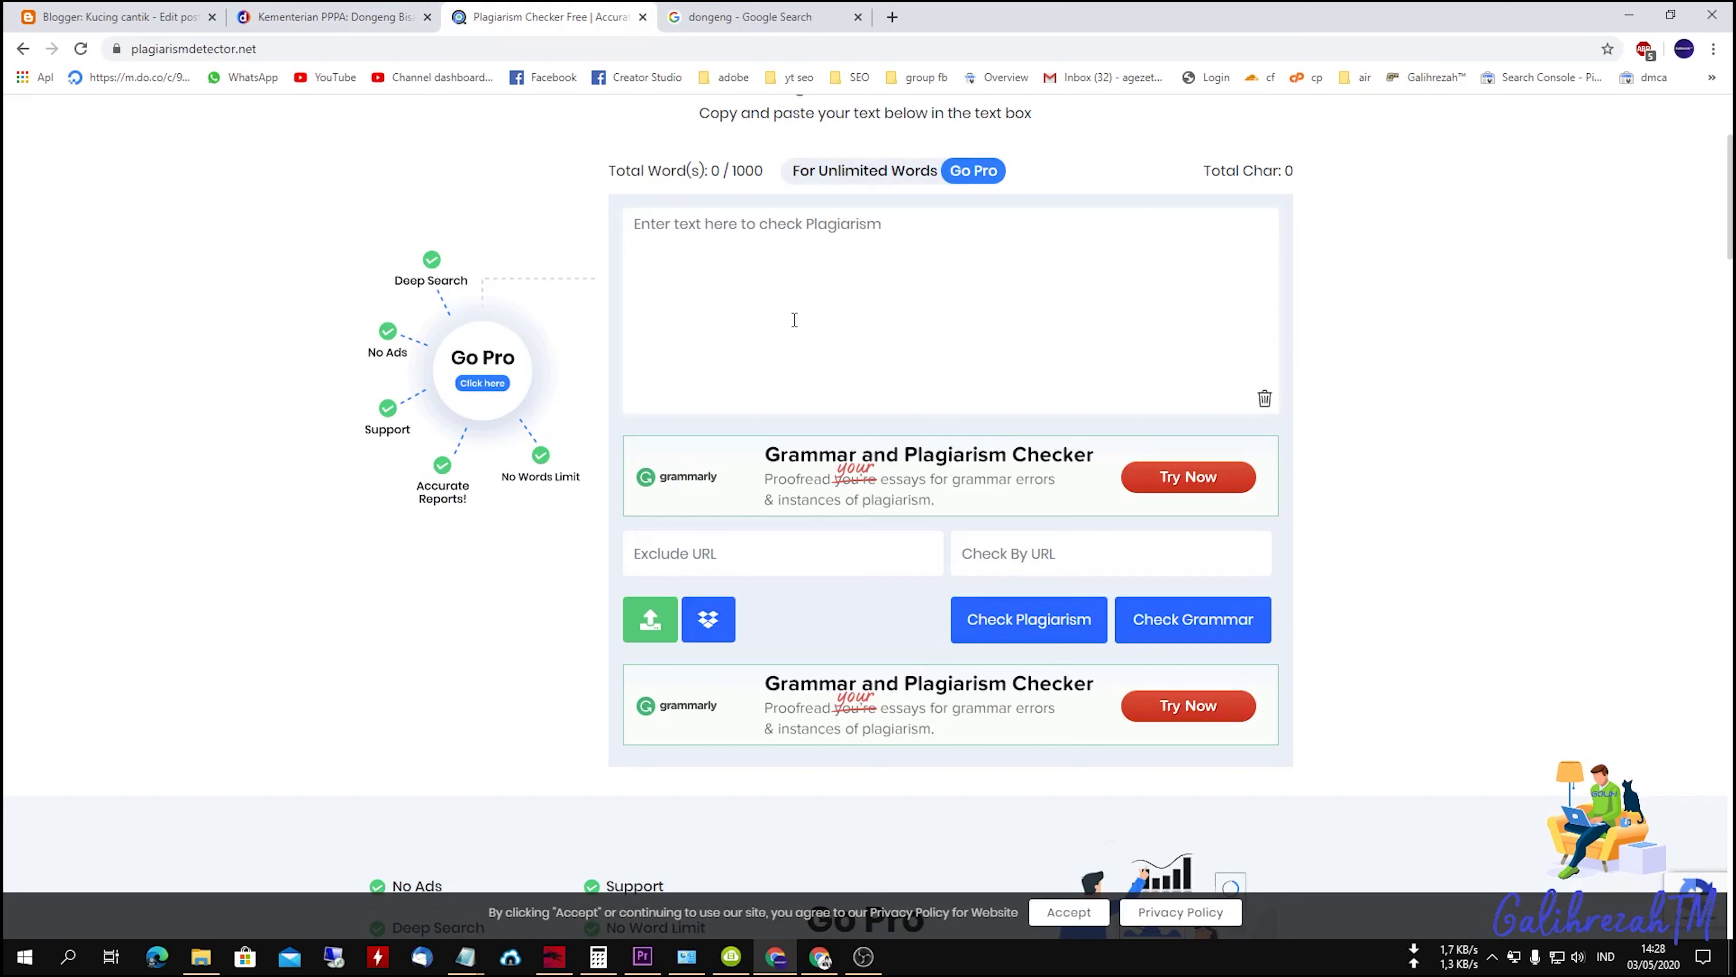
{"action": "key", "text": "ctrl+v"}
Step: Run the plagiarism check on the pasted paragraph, closing any Grammarly advertising page that opens
{"action": "left_click", "coordinate": [1192, 621]}
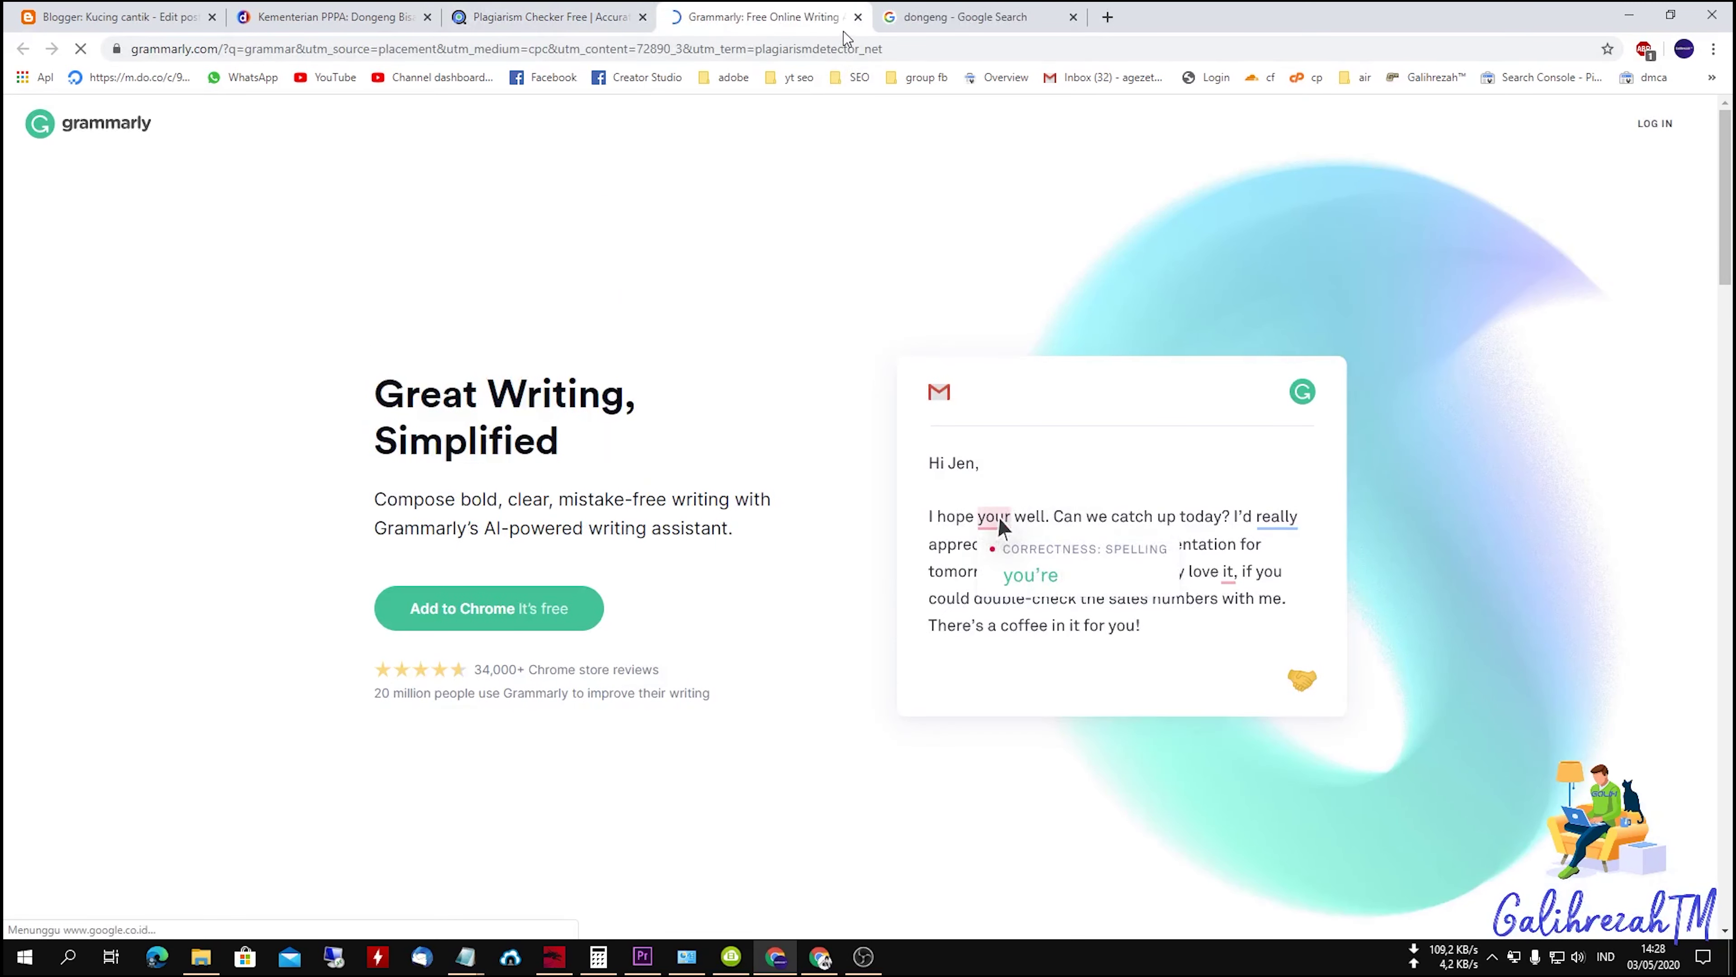
{"action": "left_click", "coordinate": [857, 16]}
{"action": "left_click", "coordinate": [1193, 619]}
{"action": "left_click", "coordinate": [858, 17]}
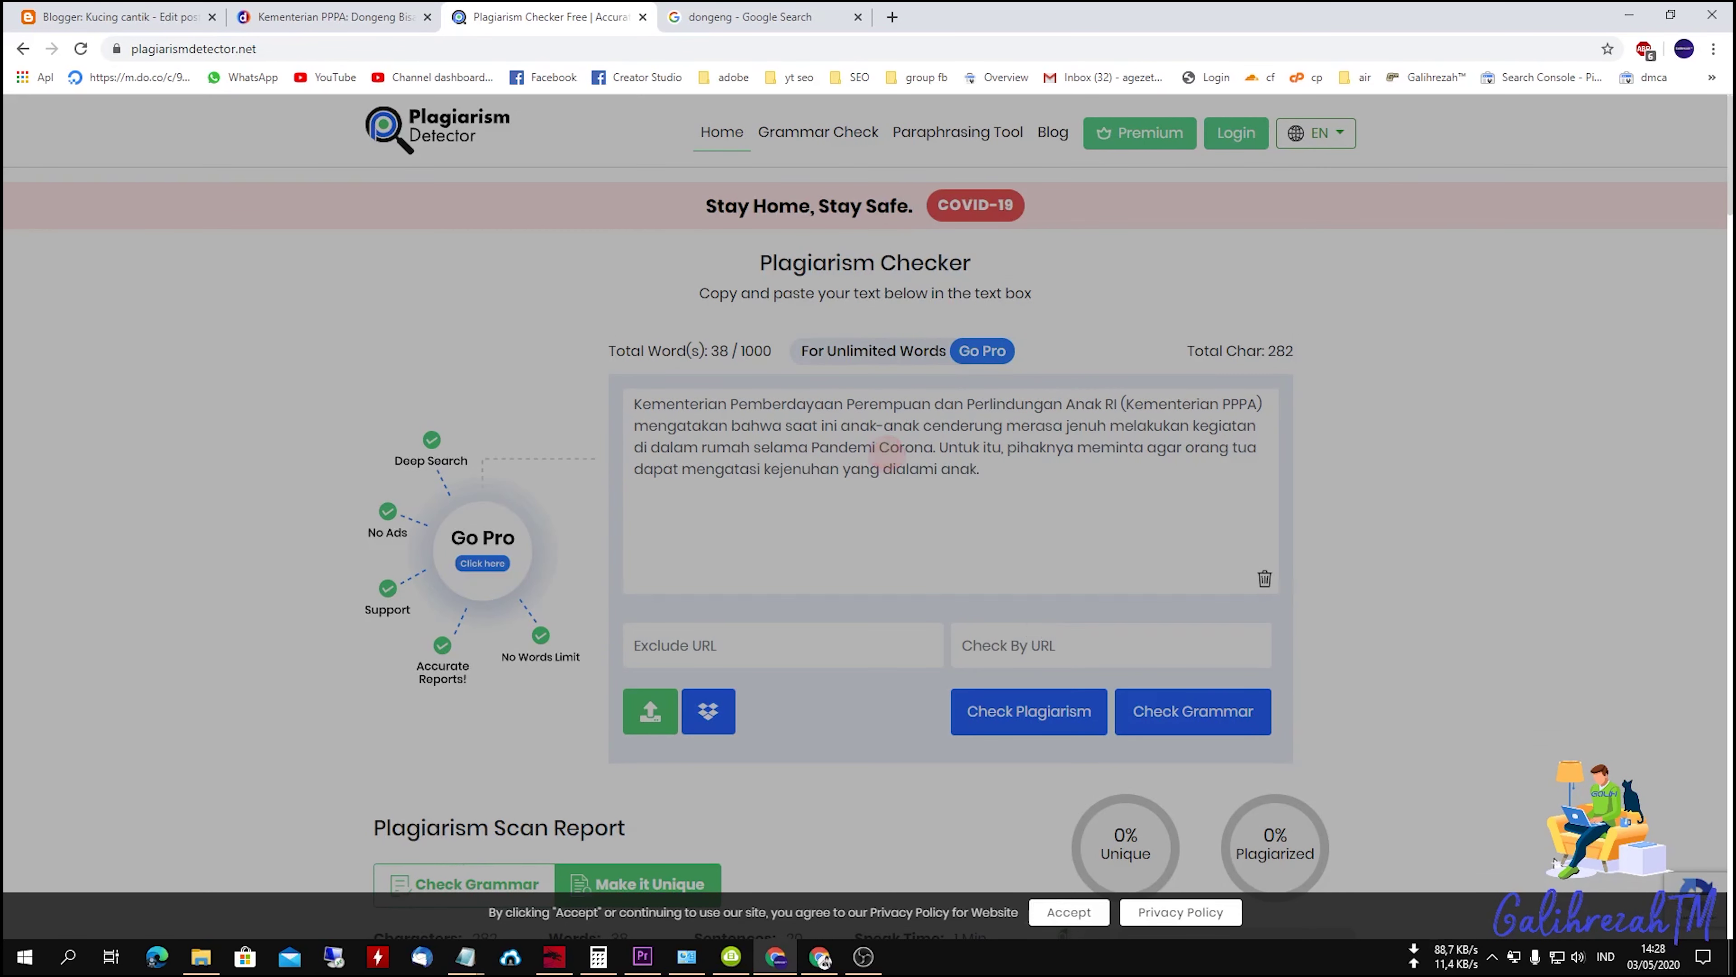
Step: Examine the scan report's plagiarized source and compare it with the current time and the original detikNews article
{"action": "left_click", "coordinate": [1640, 958]}
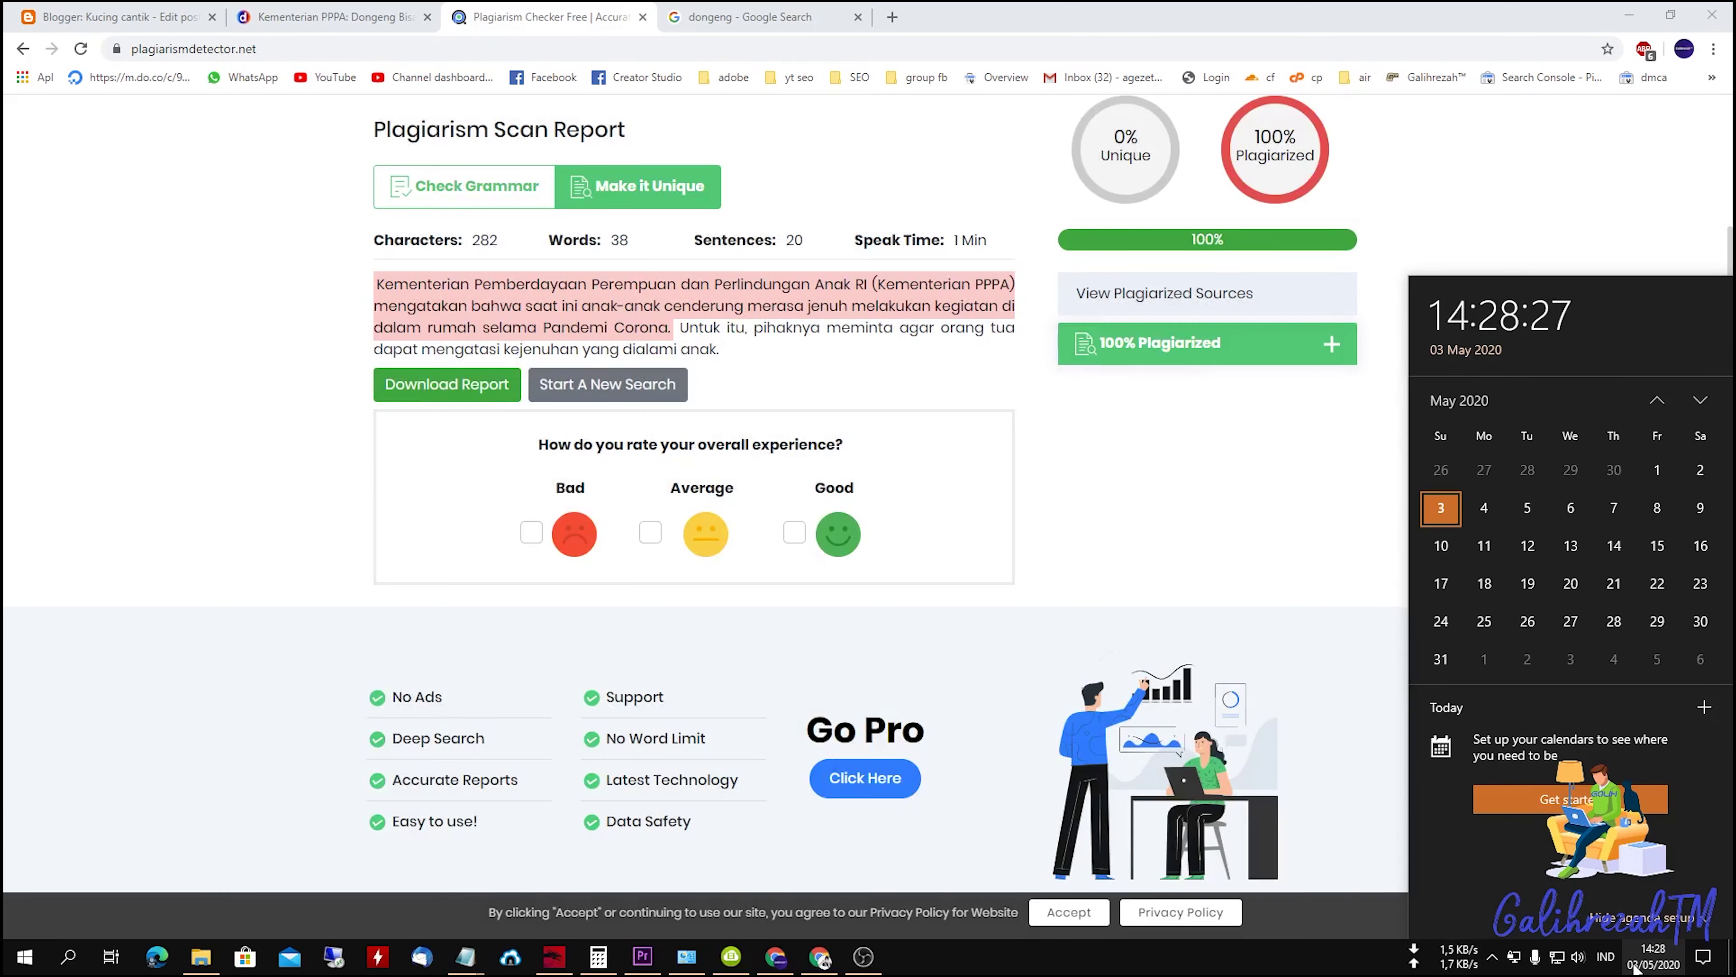
{"action": "left_click", "coordinate": [1230, 344]}
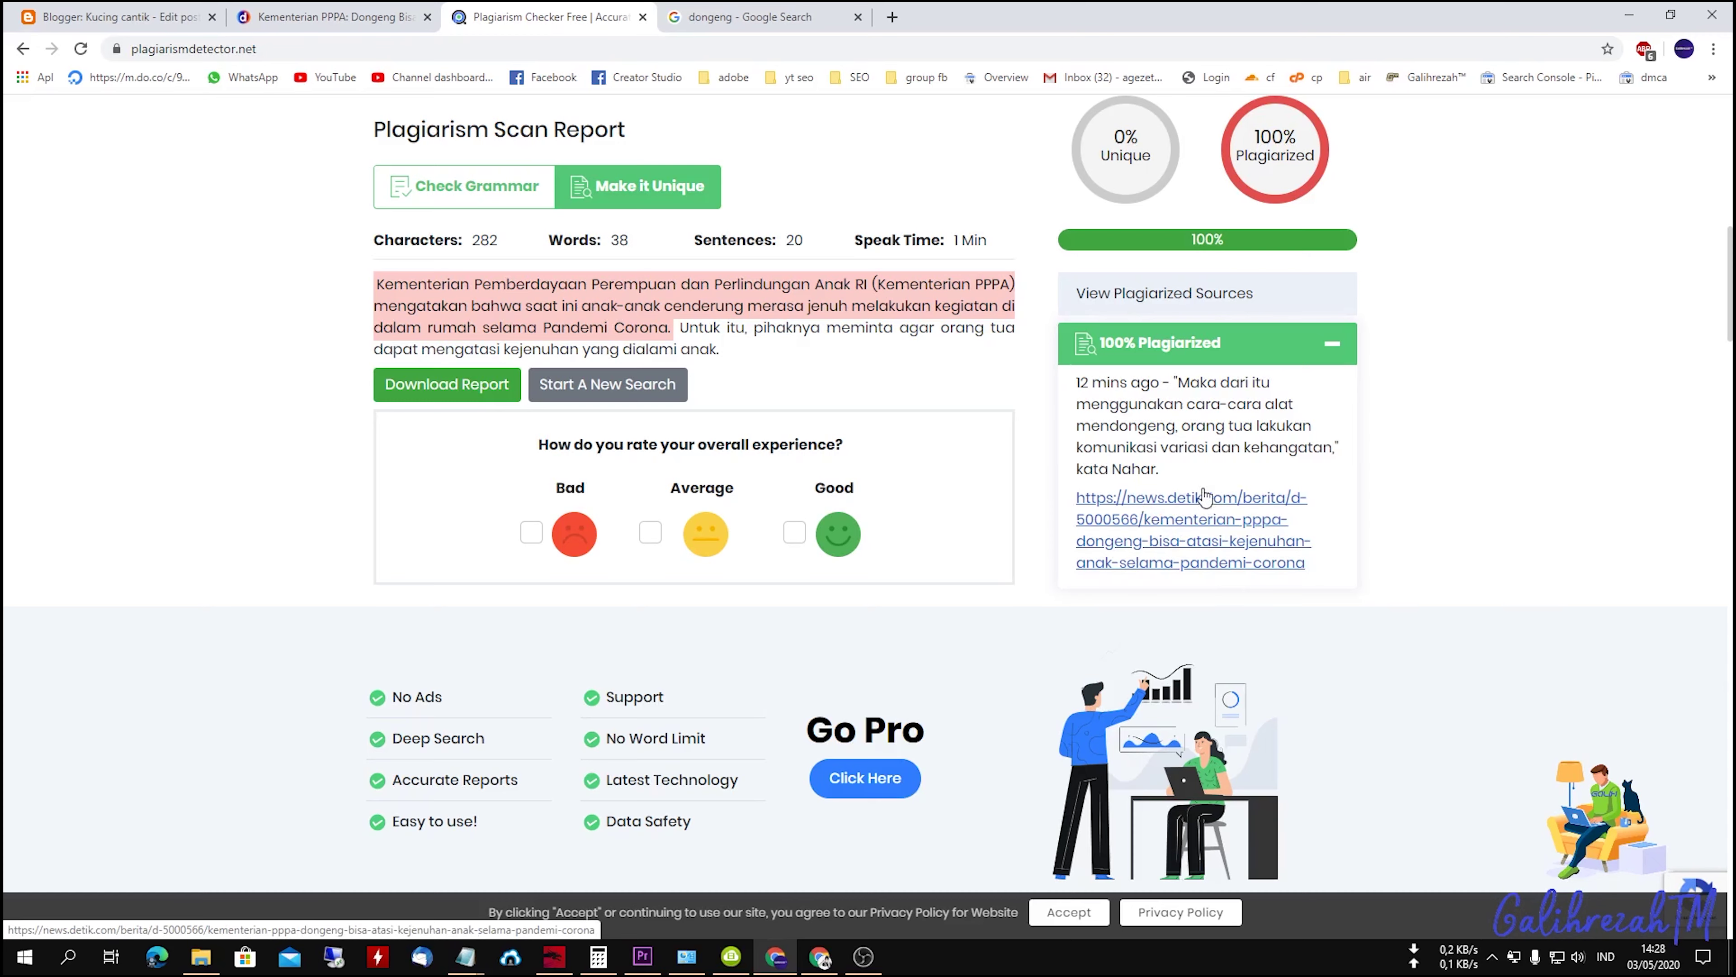
{"action": "left_click", "coordinate": [353, 10]}
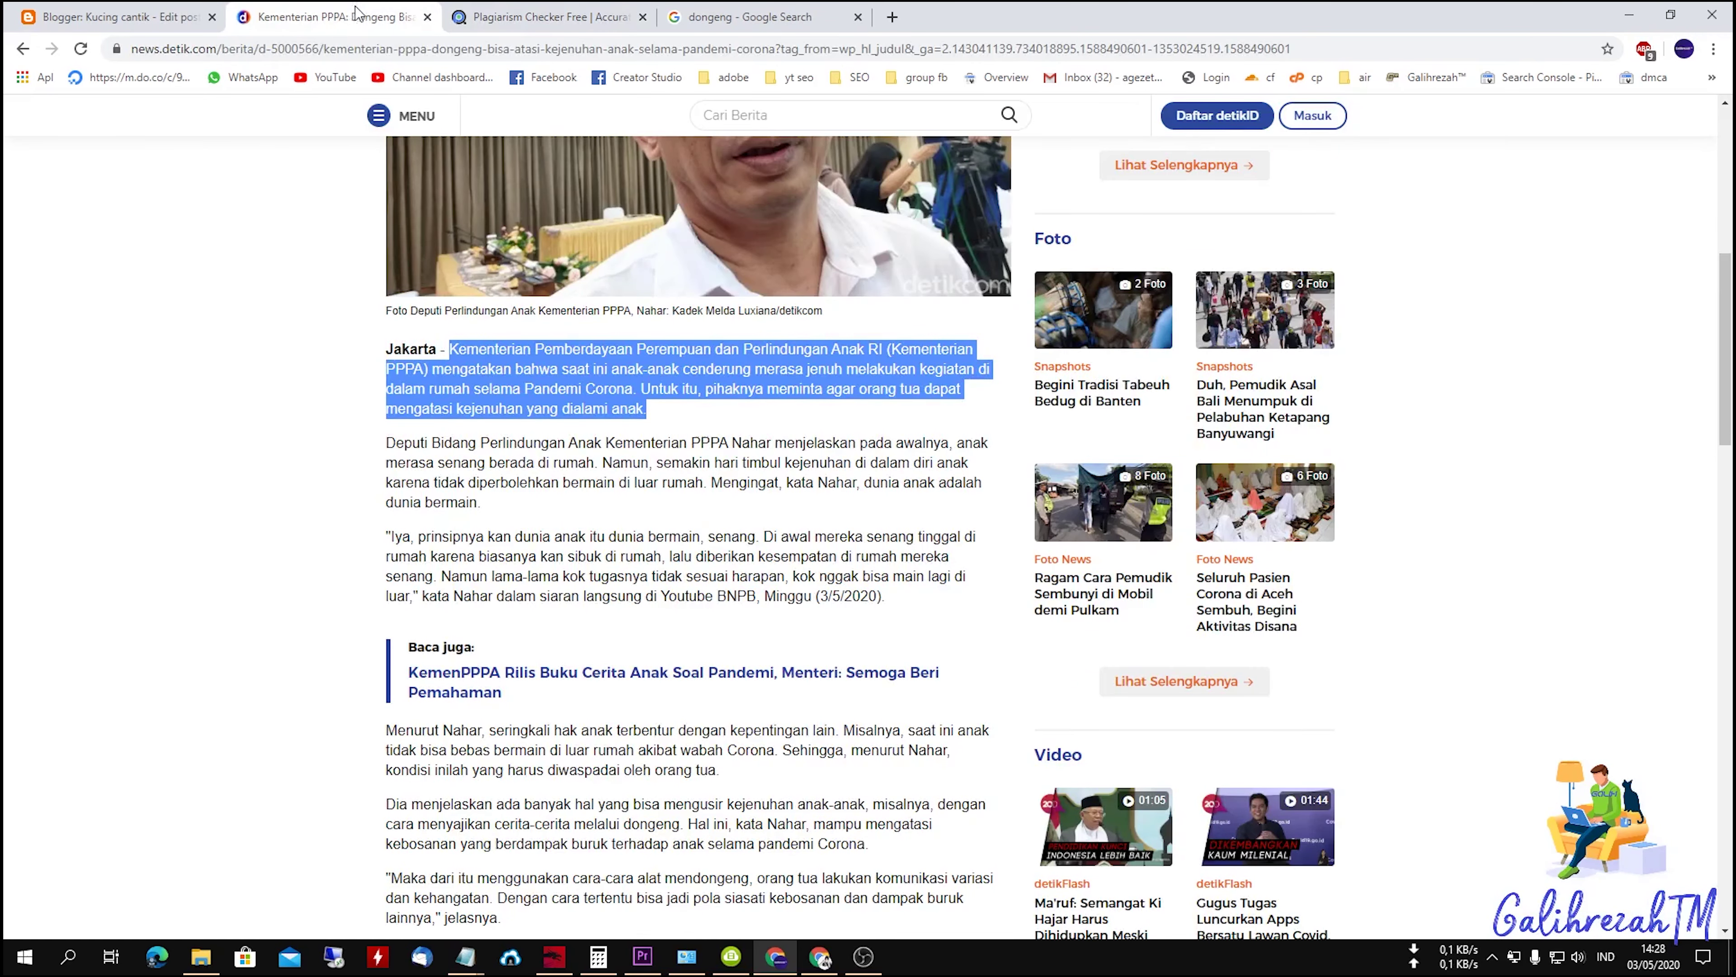
{"action": "left_click", "coordinate": [565, 12]}
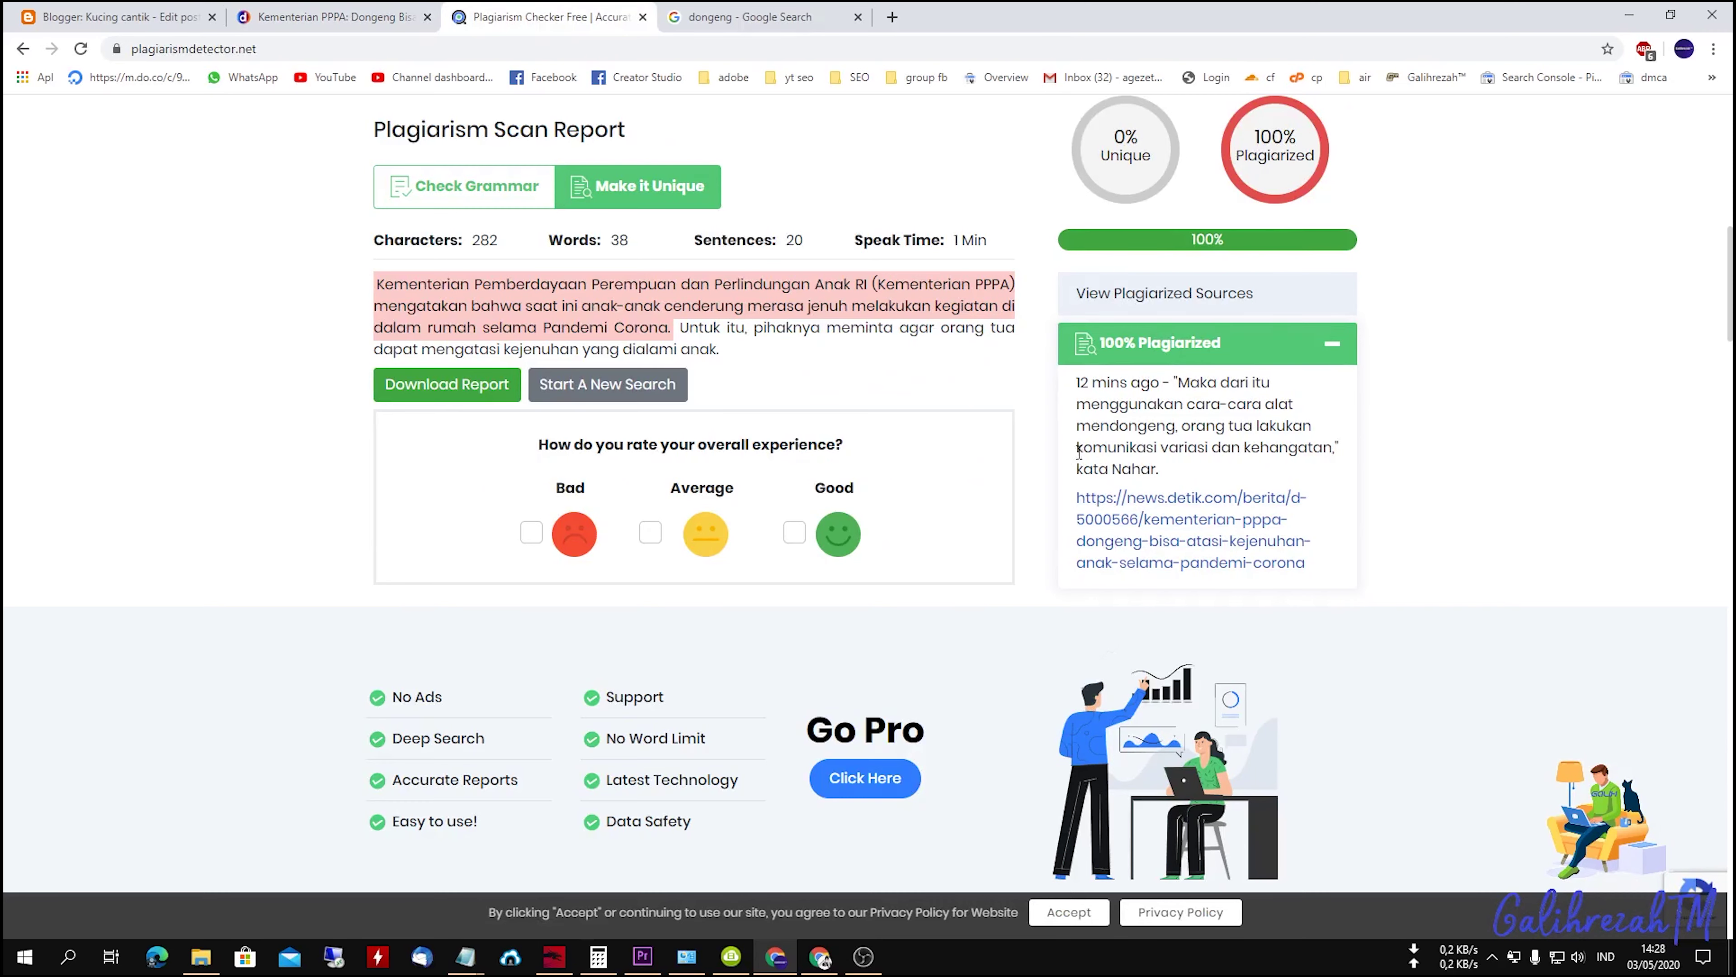
Step: Copy the checked paragraph from the plagiarism checker and paste it twice below the rewritten title in the untitled Notepad document
{"action": "scroll", "coordinate": [918, 341], "scroll_direction": "up", "scroll_amount": 10}
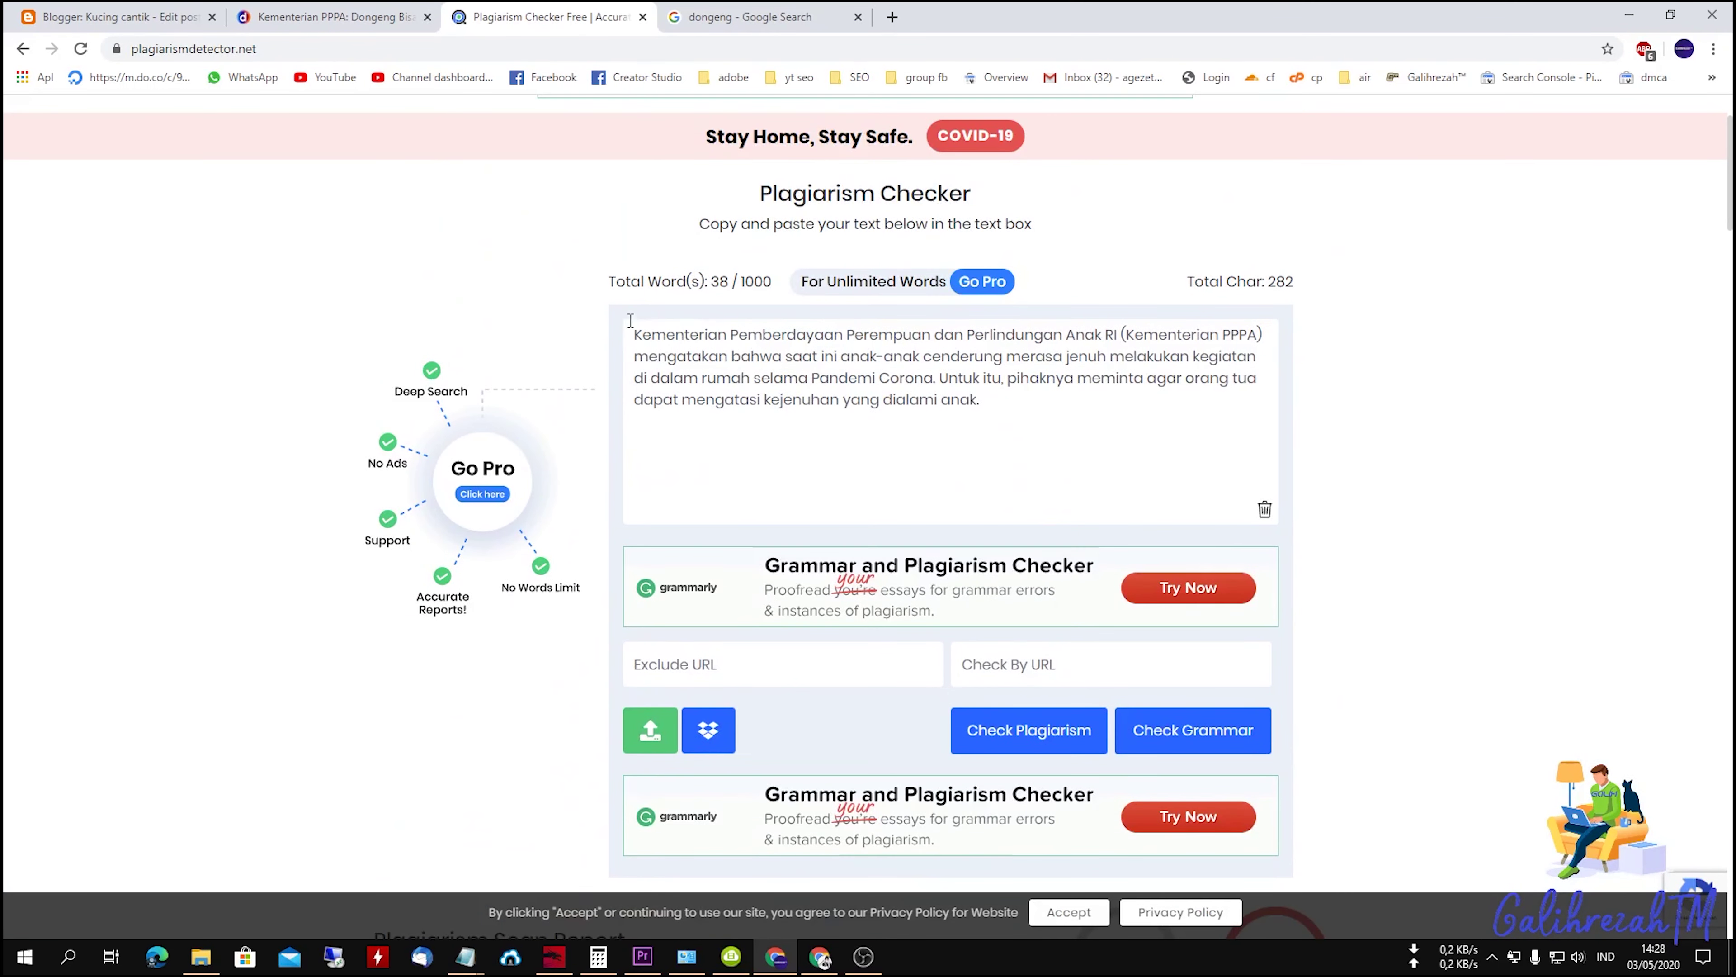
{"action": "left_click_drag", "start_coordinate": [1020, 400], "coordinate": [636, 327]}
{"action": "key", "text": "ctrl+c"}
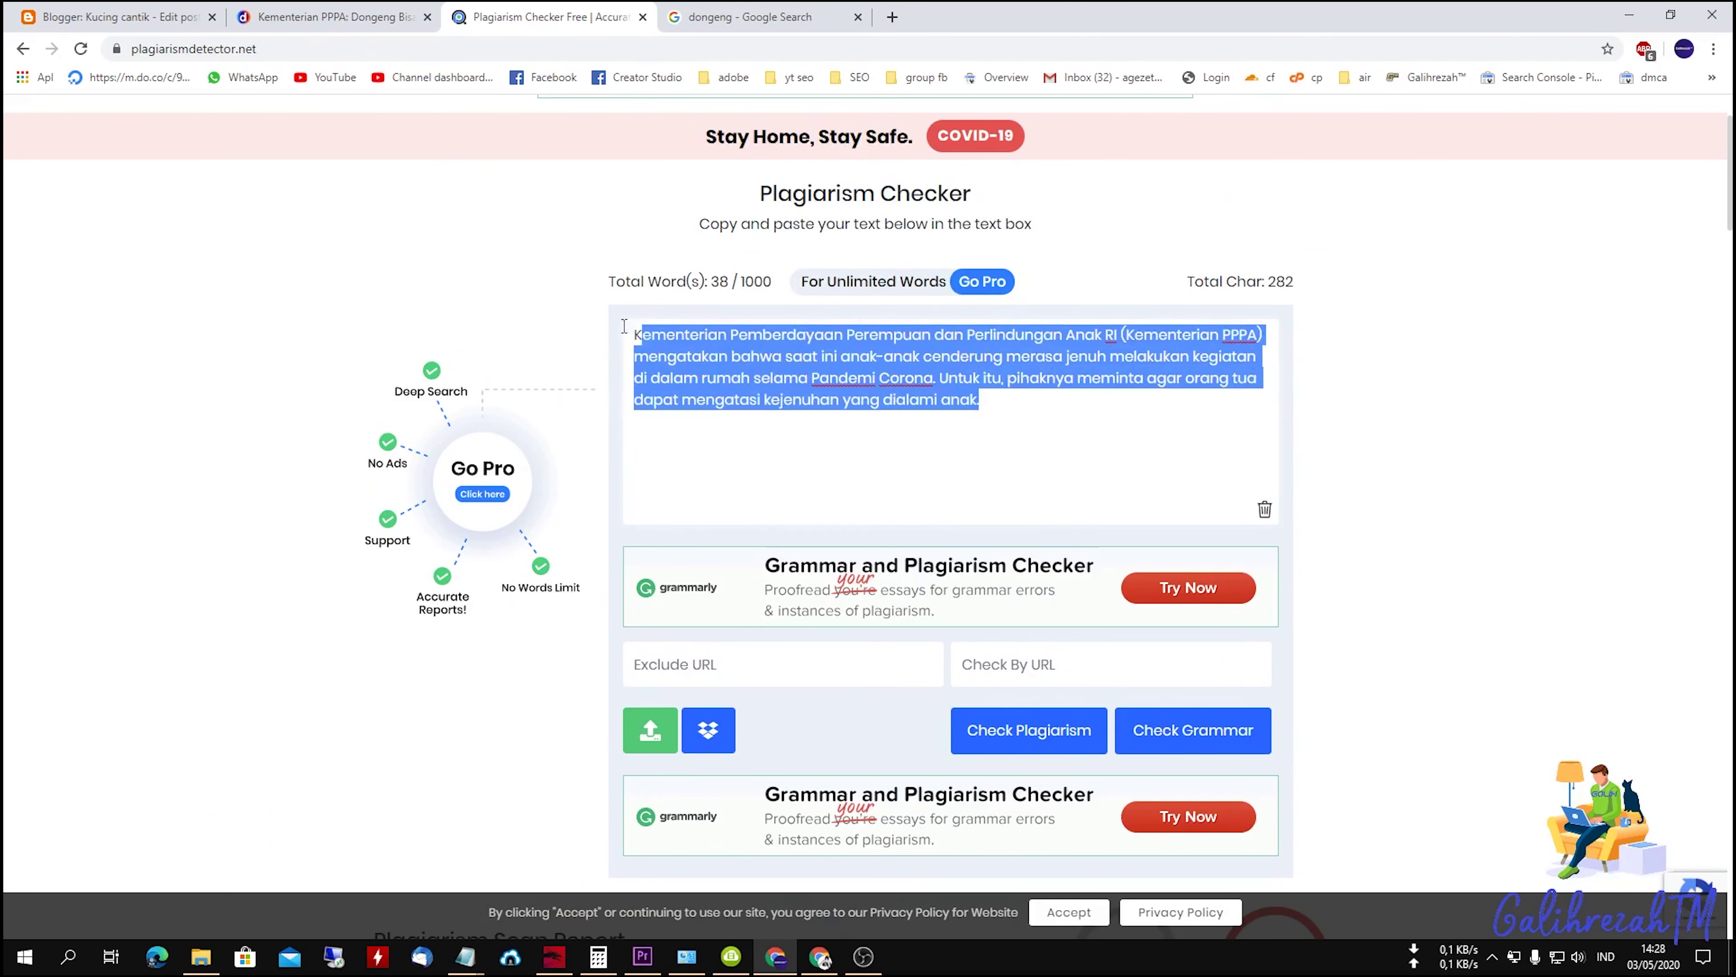
{"action": "mouse_move", "coordinate": [467, 961]}
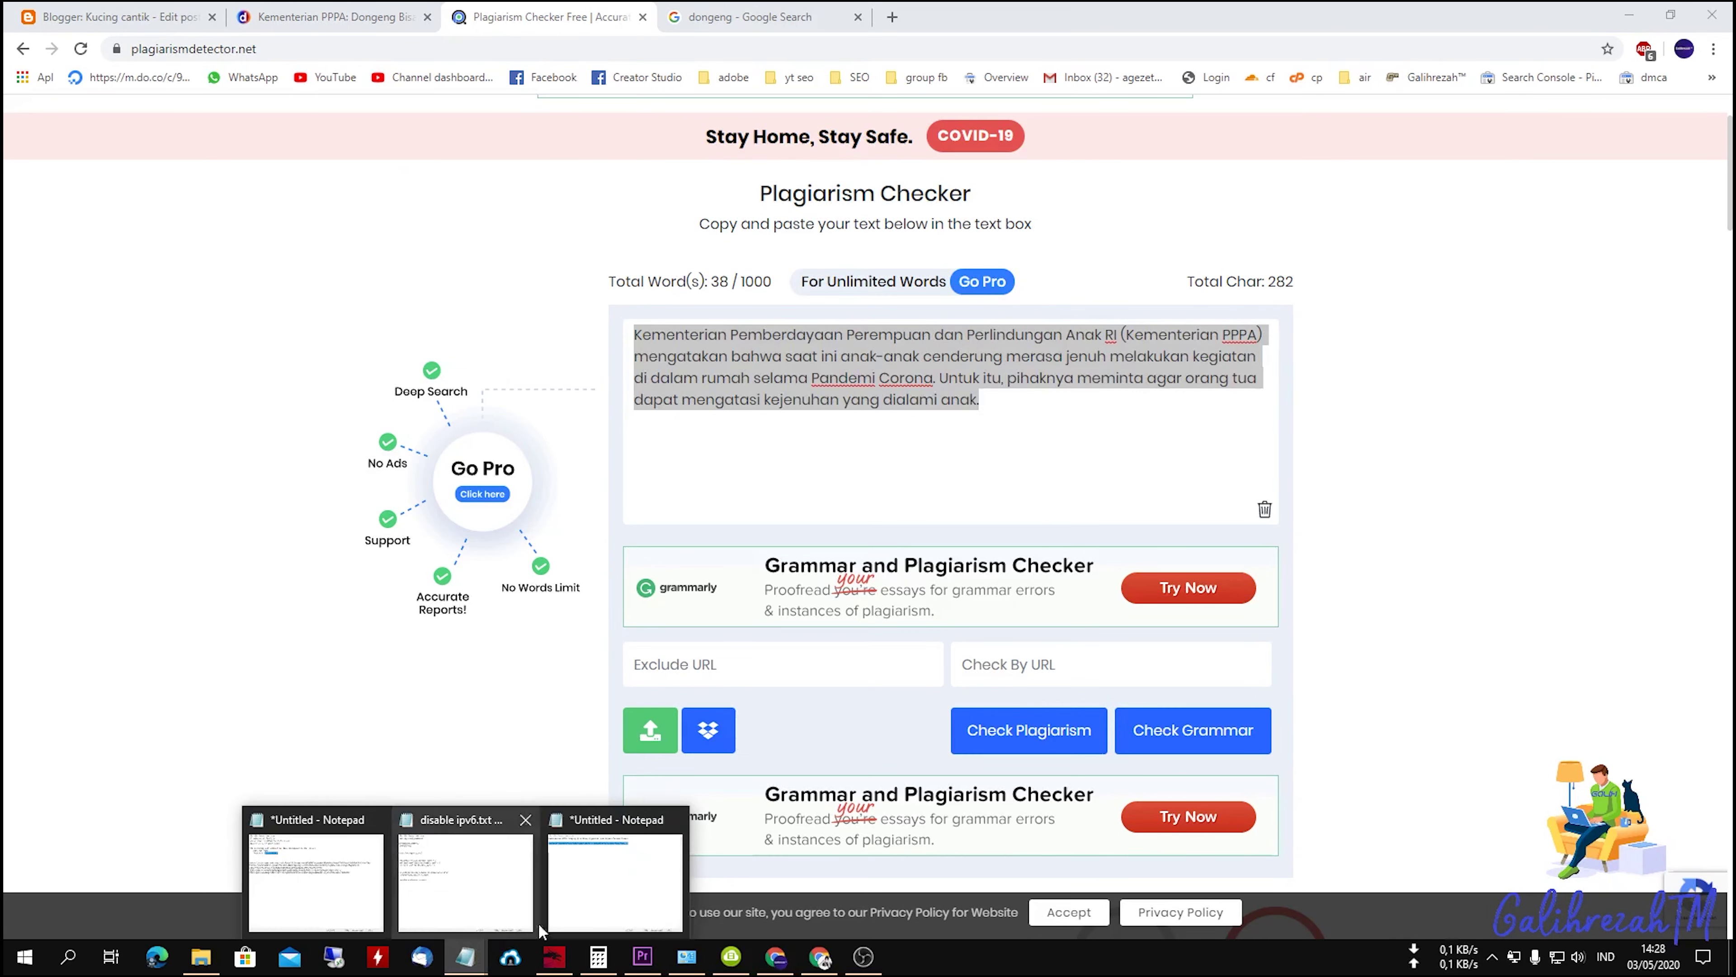
{"action": "left_click", "coordinate": [593, 913]}
{"action": "left_click", "coordinate": [1216, 454]}
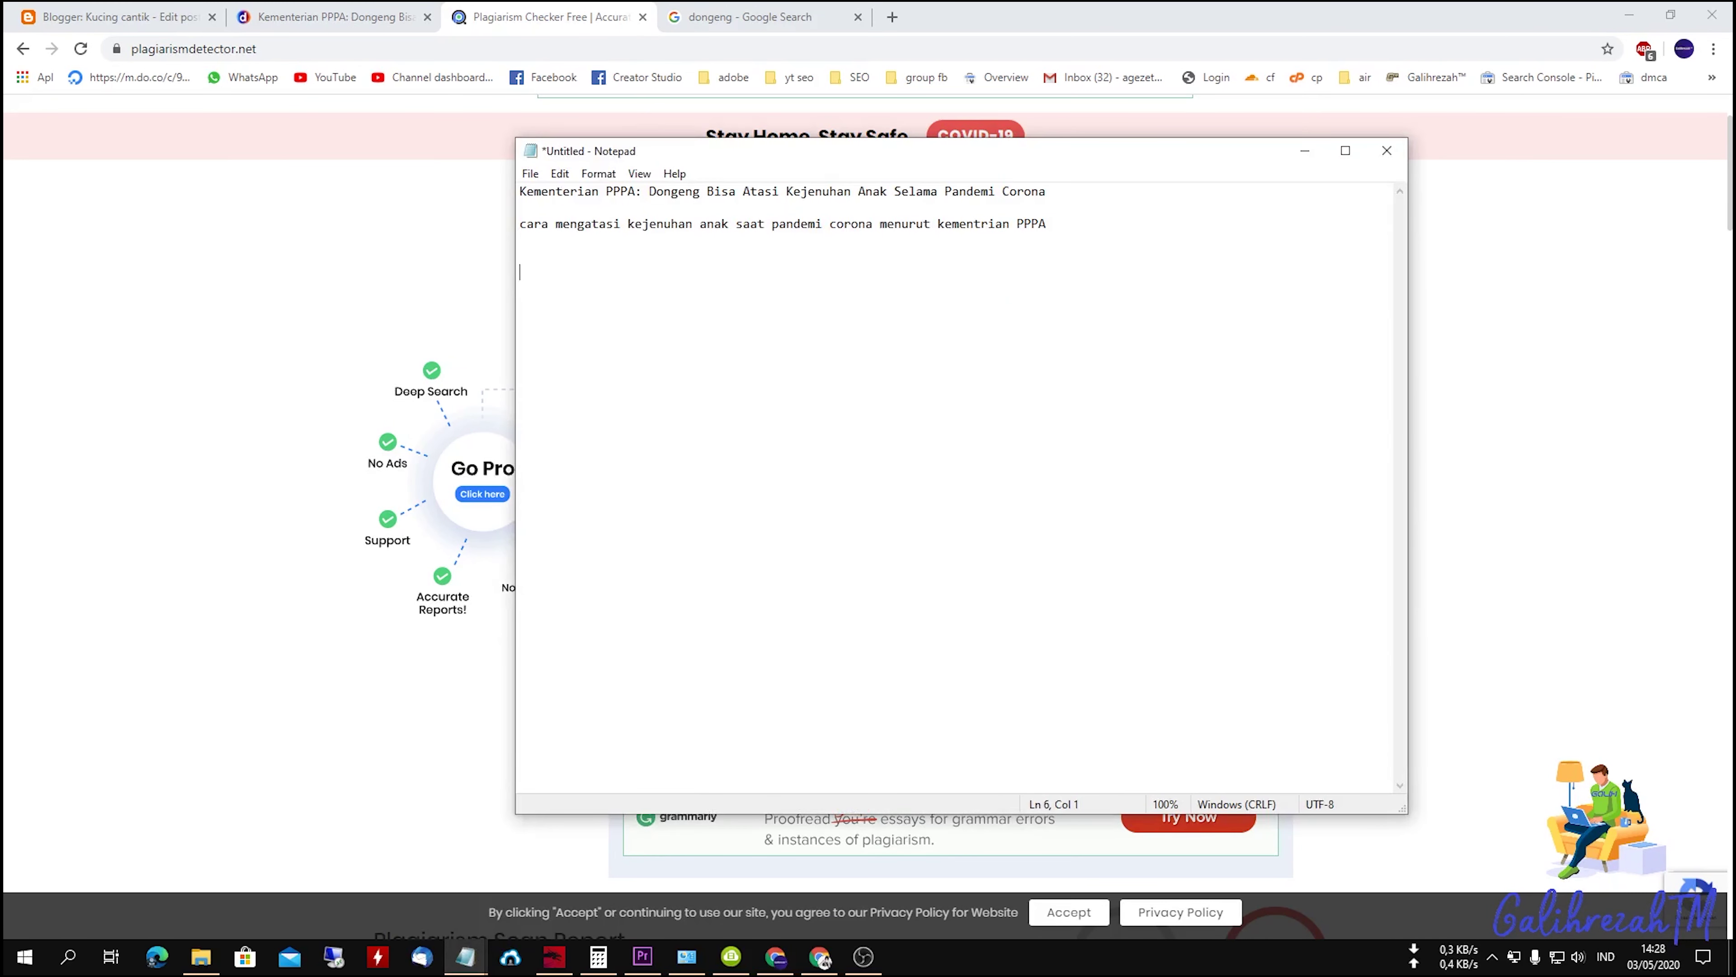
{"action": "key", "text": "ctrl+v"}
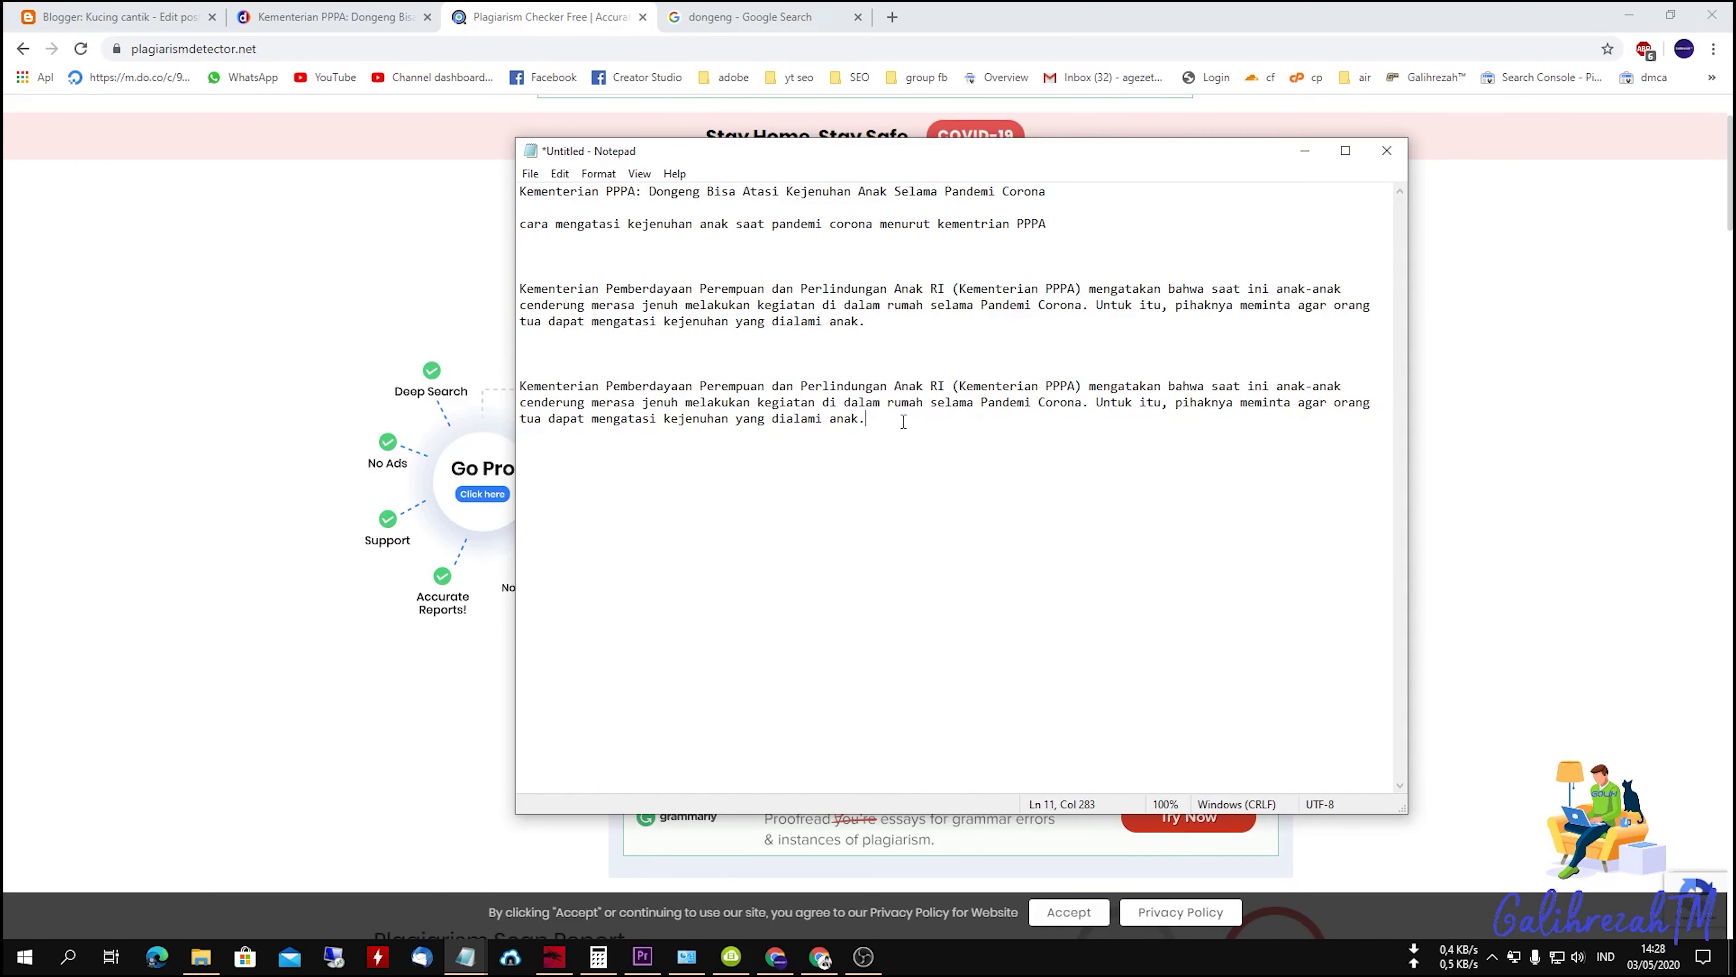
Step: Insert "Menurut informasi dari" at the start of the first pasted paragraph
{"action": "left_click_drag", "start_coordinate": [519, 288], "coordinate": [1022, 327]}
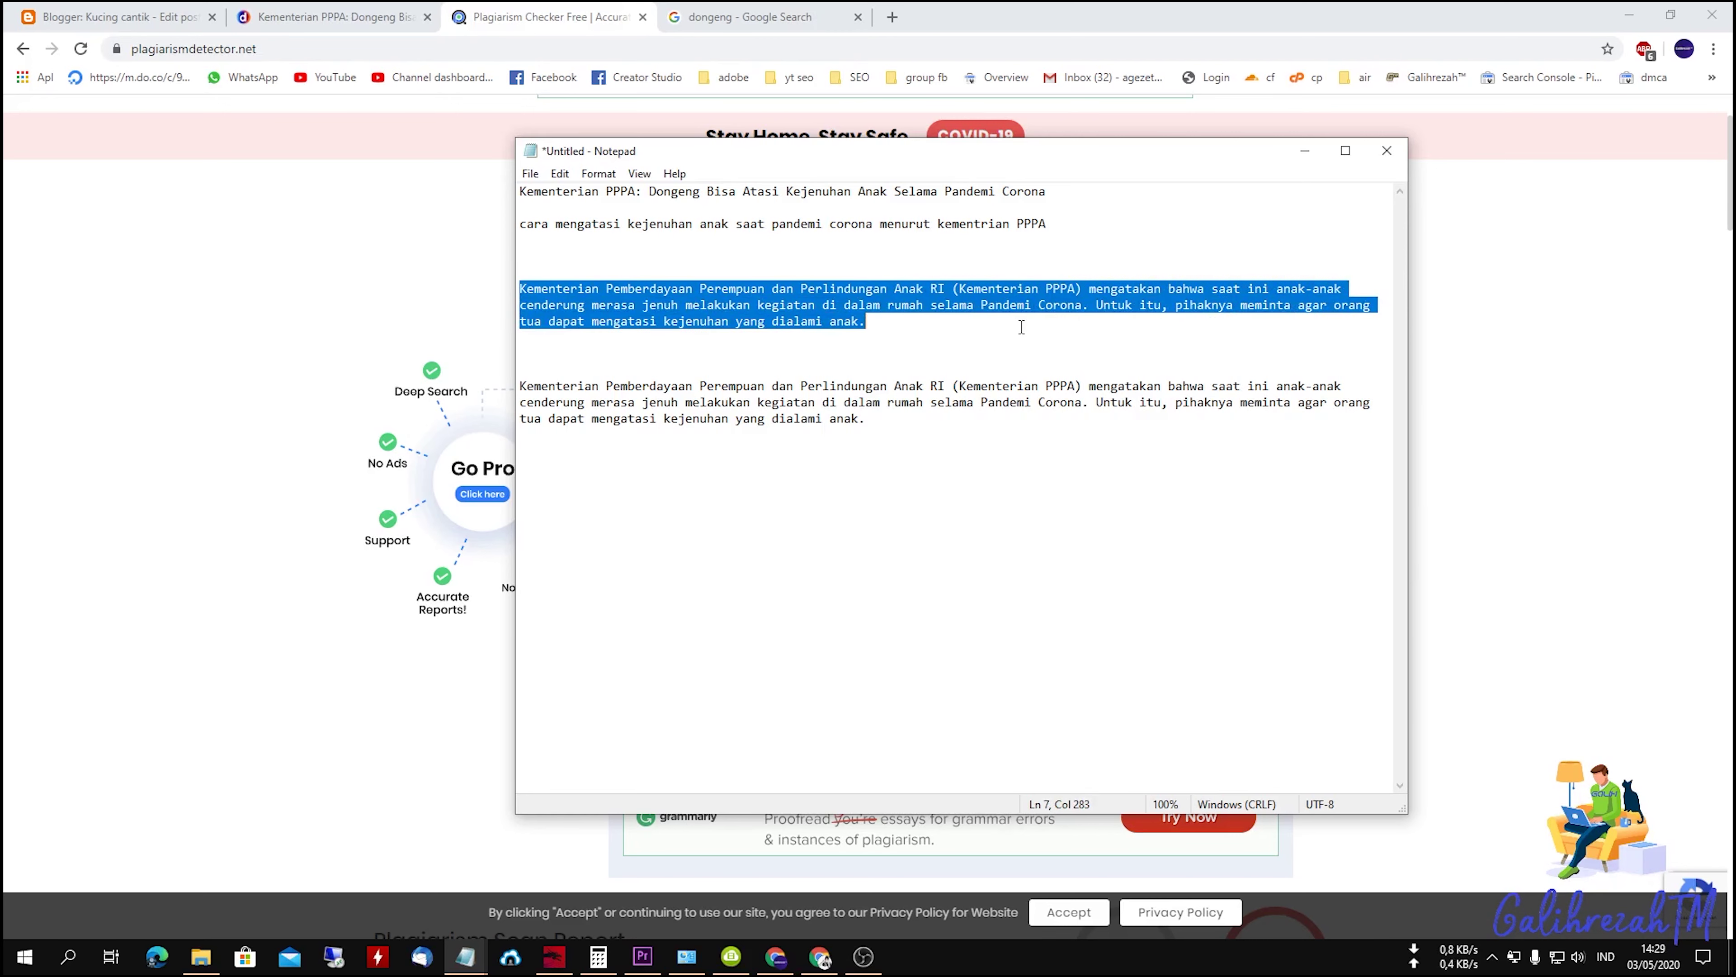
{"action": "left_click", "coordinate": [764, 312]}
{"action": "left_click", "coordinate": [523, 286]}
{"action": "type", "text": "Menur"}
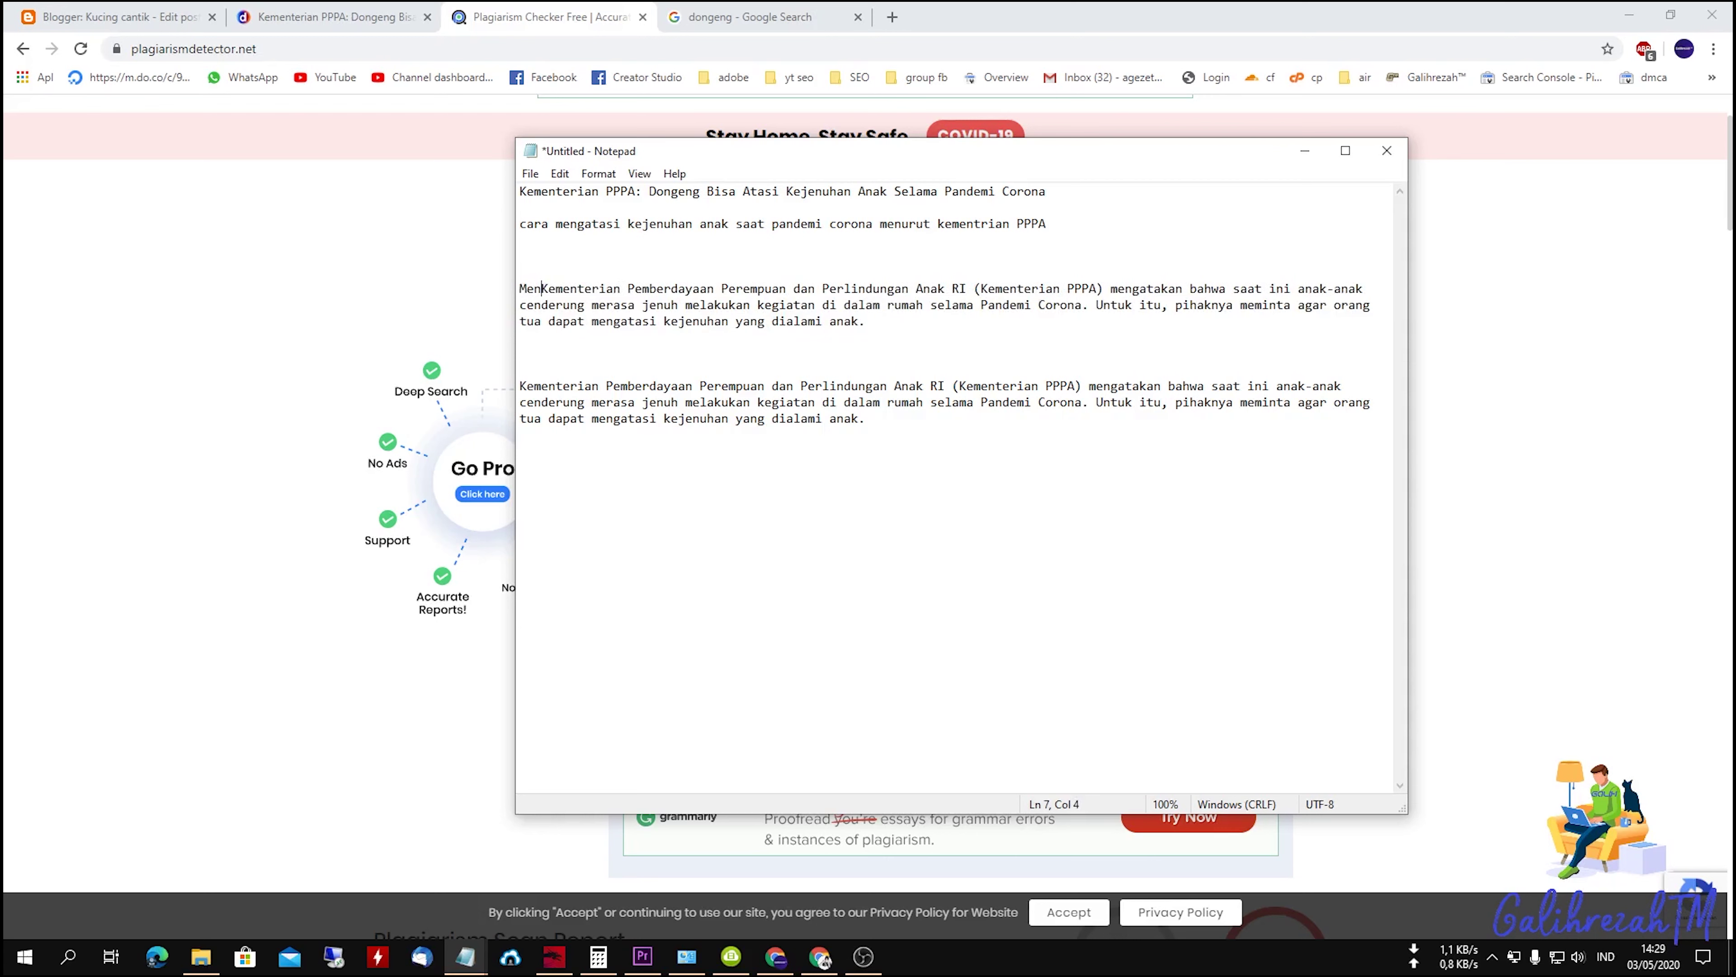
{"action": "type", "text": "ut infor"}
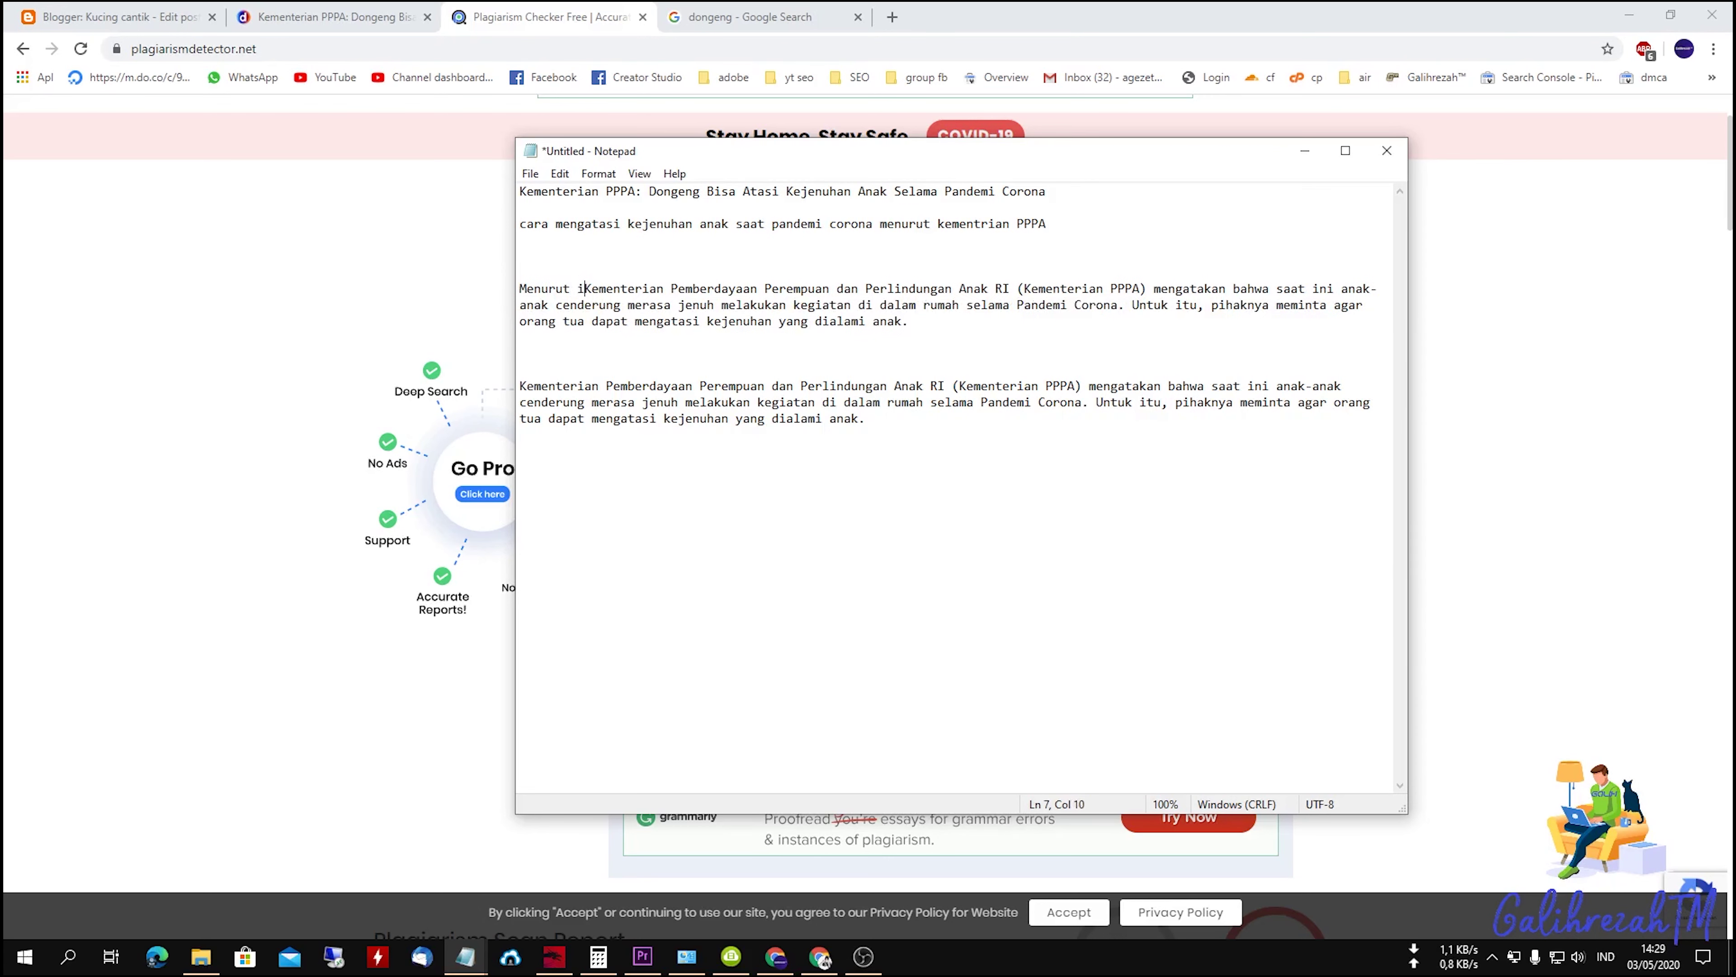
{"action": "type", "text": "masi dari"}
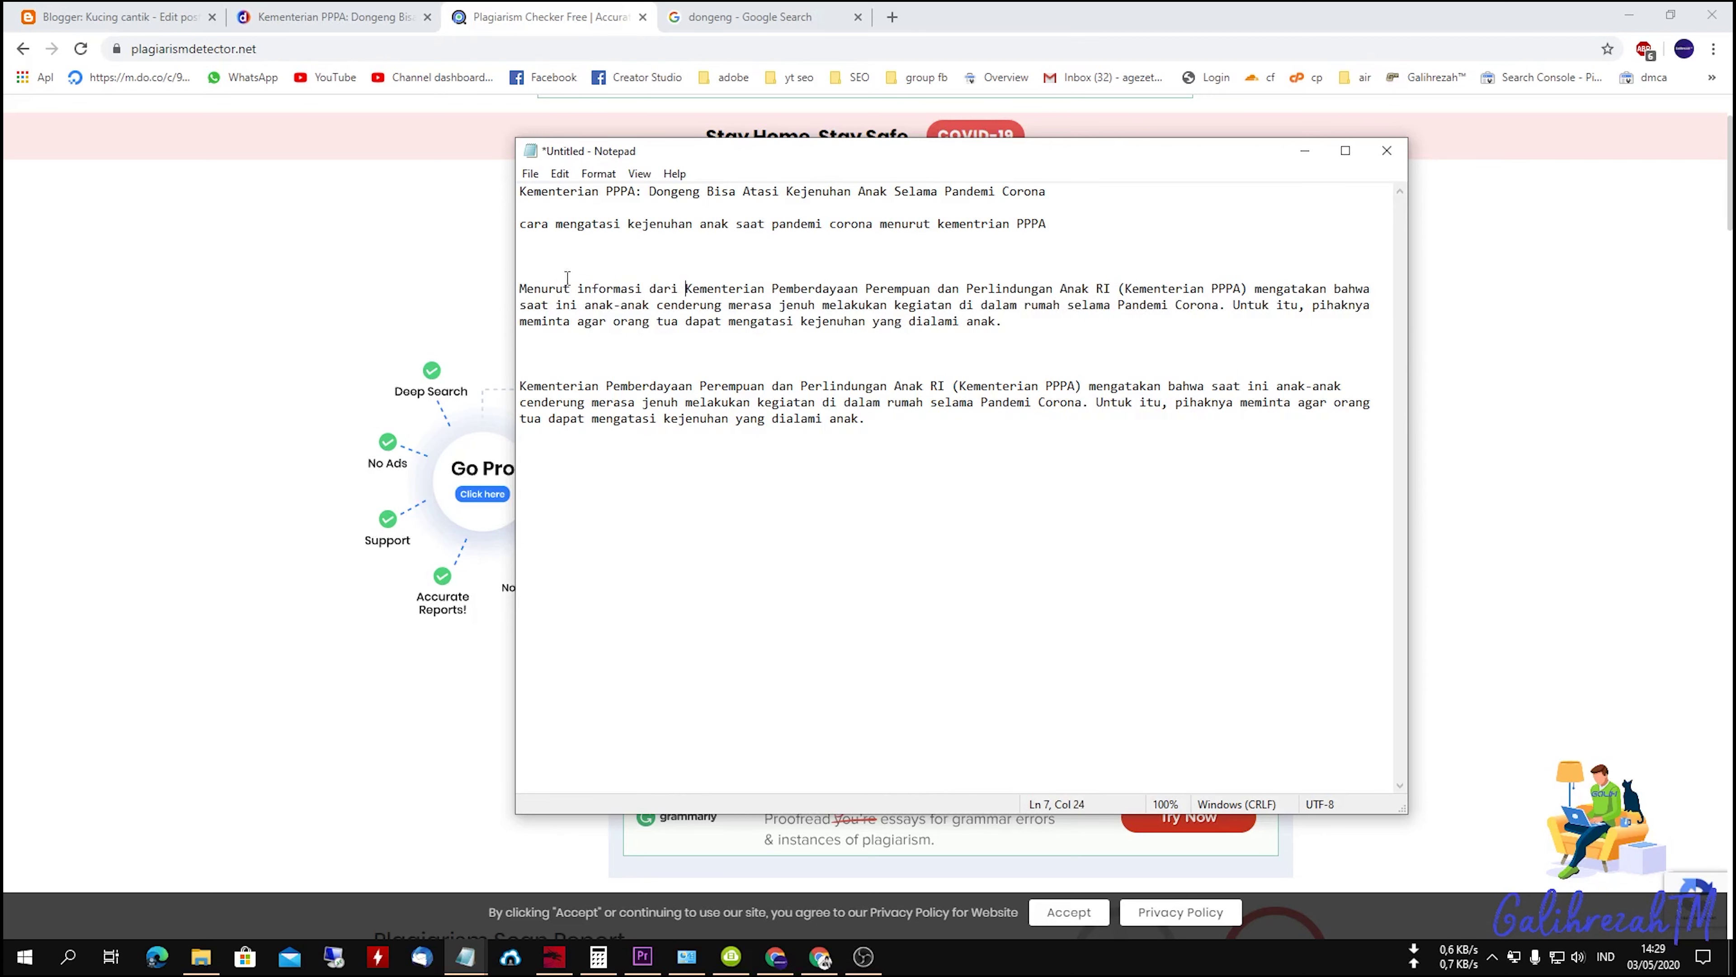
Step: Replace "RI" with "republik indonesia" in the first pasted paragraph
{"action": "double_click", "coordinate": [1095, 289]}
{"action": "double_click", "coordinate": [1105, 289]}
{"action": "type", "text": "republ"}
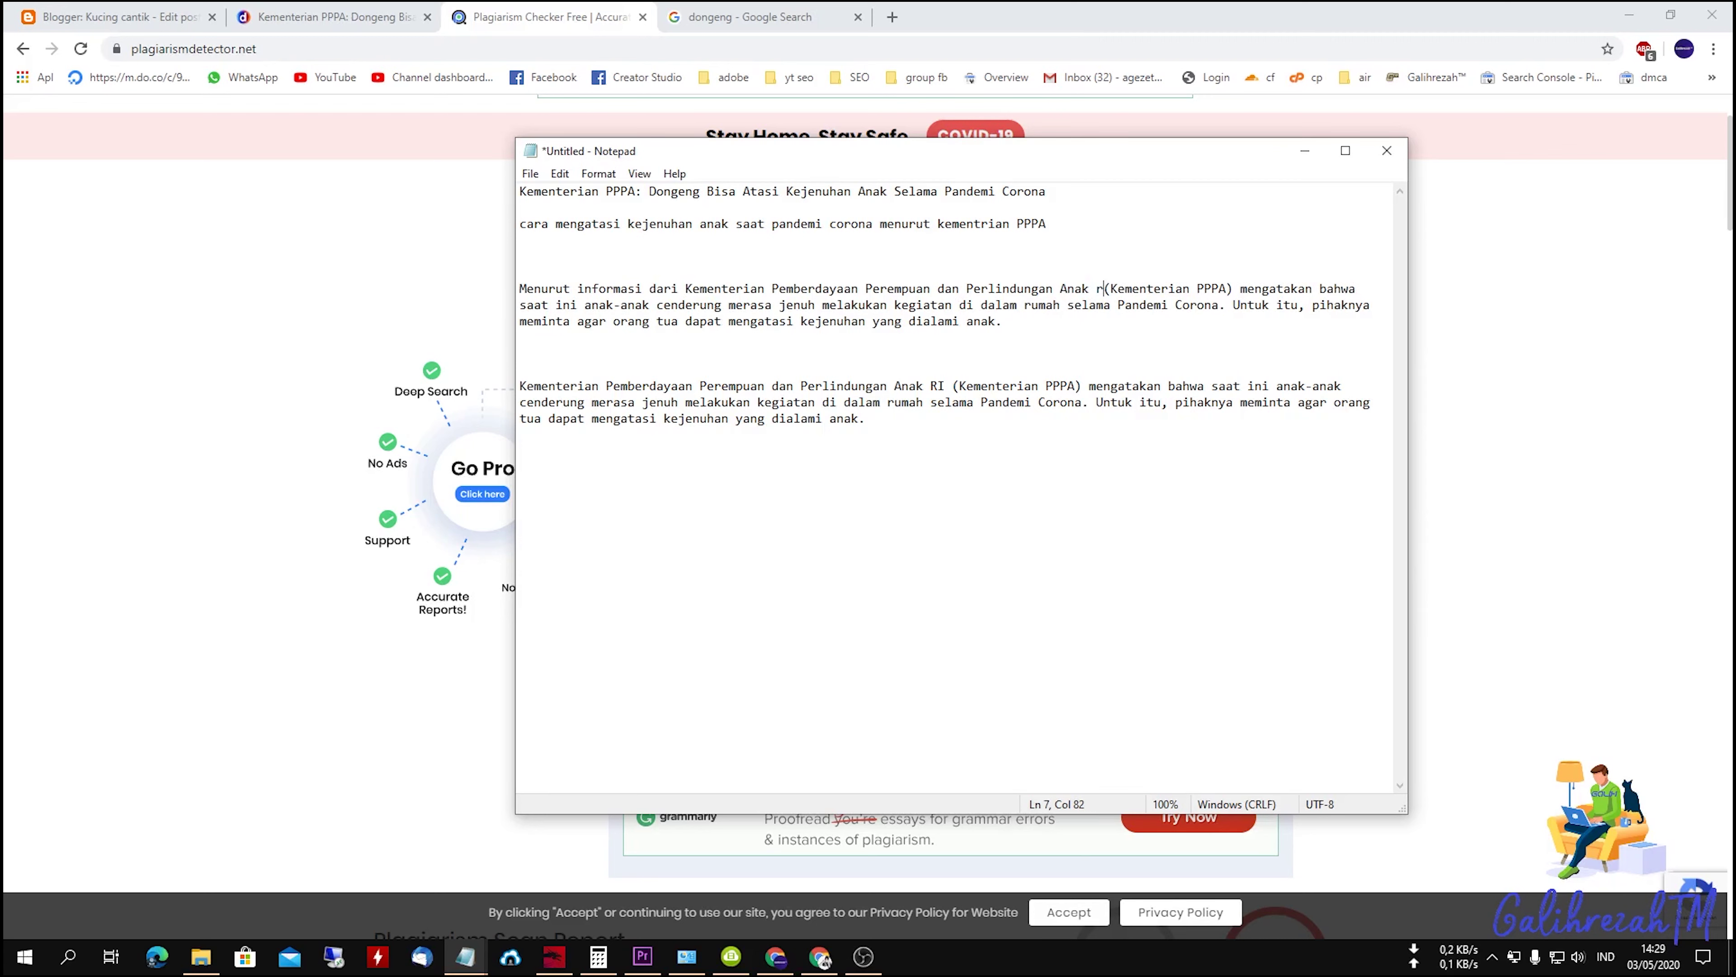
{"action": "type", "text": "ik i"}
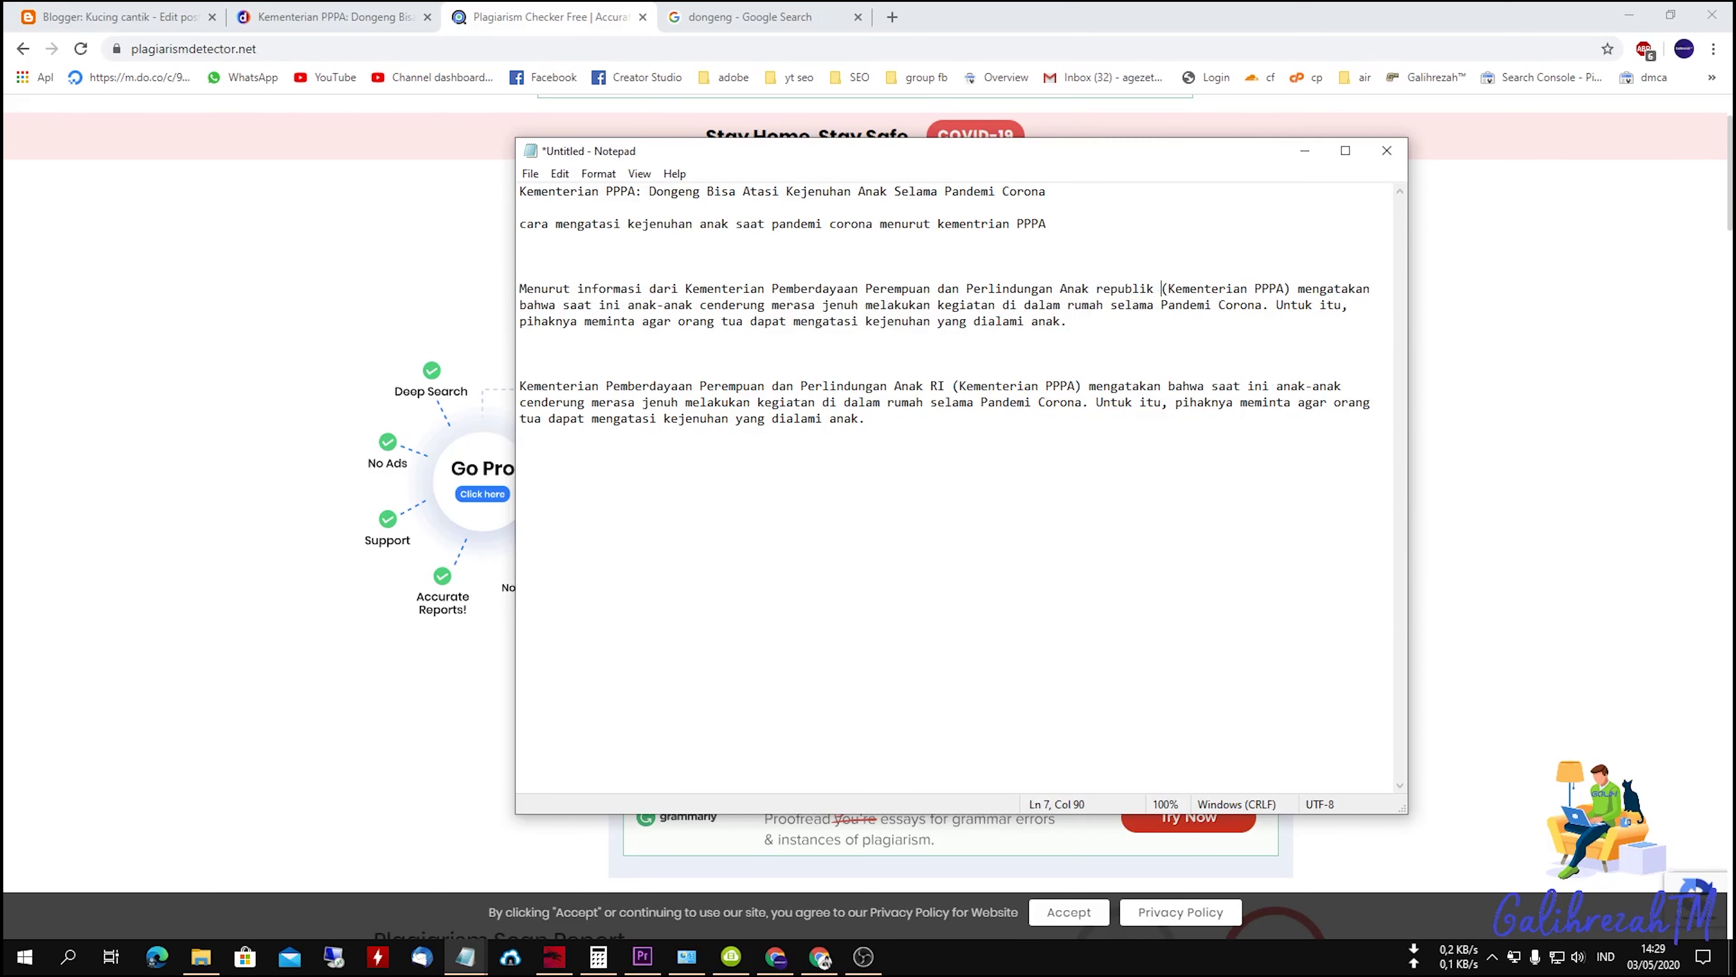
{"action": "type", "text": "ndonesia"}
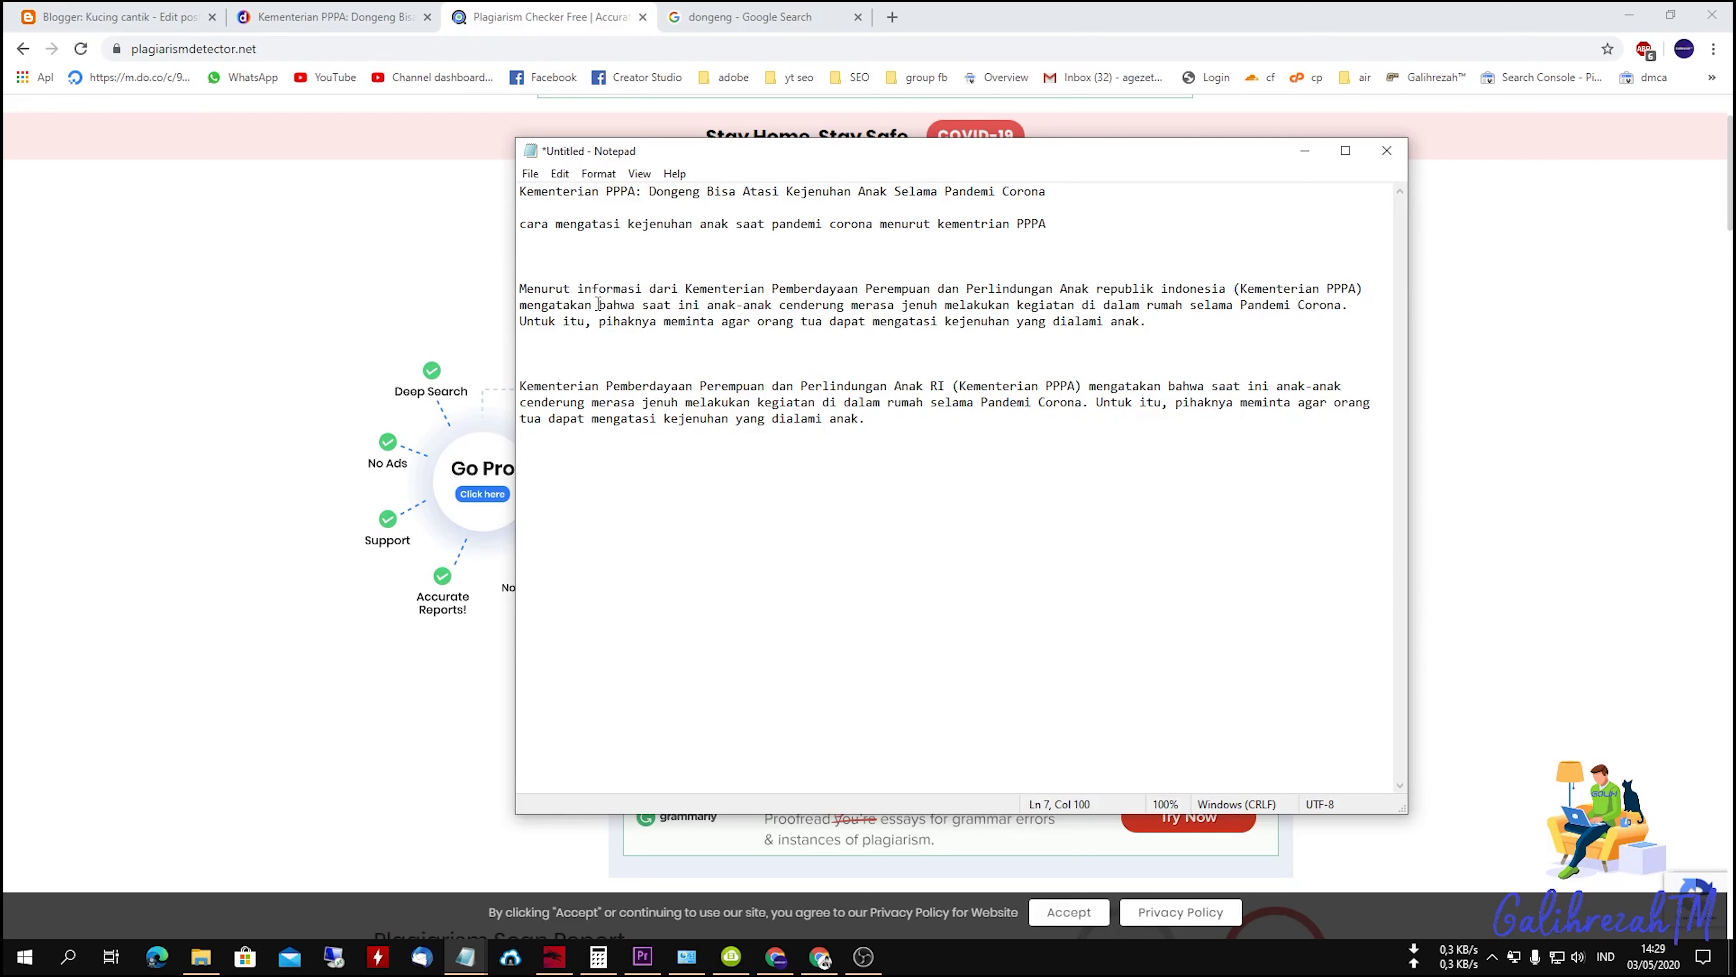
{"action": "double_click", "coordinate": [579, 305]}
{"action": "left_click", "coordinate": [579, 306]}
{"action": "left_click_drag", "start_coordinate": [600, 306], "coordinate": [646, 307]}
{"action": "left_click", "coordinate": [781, 319]}
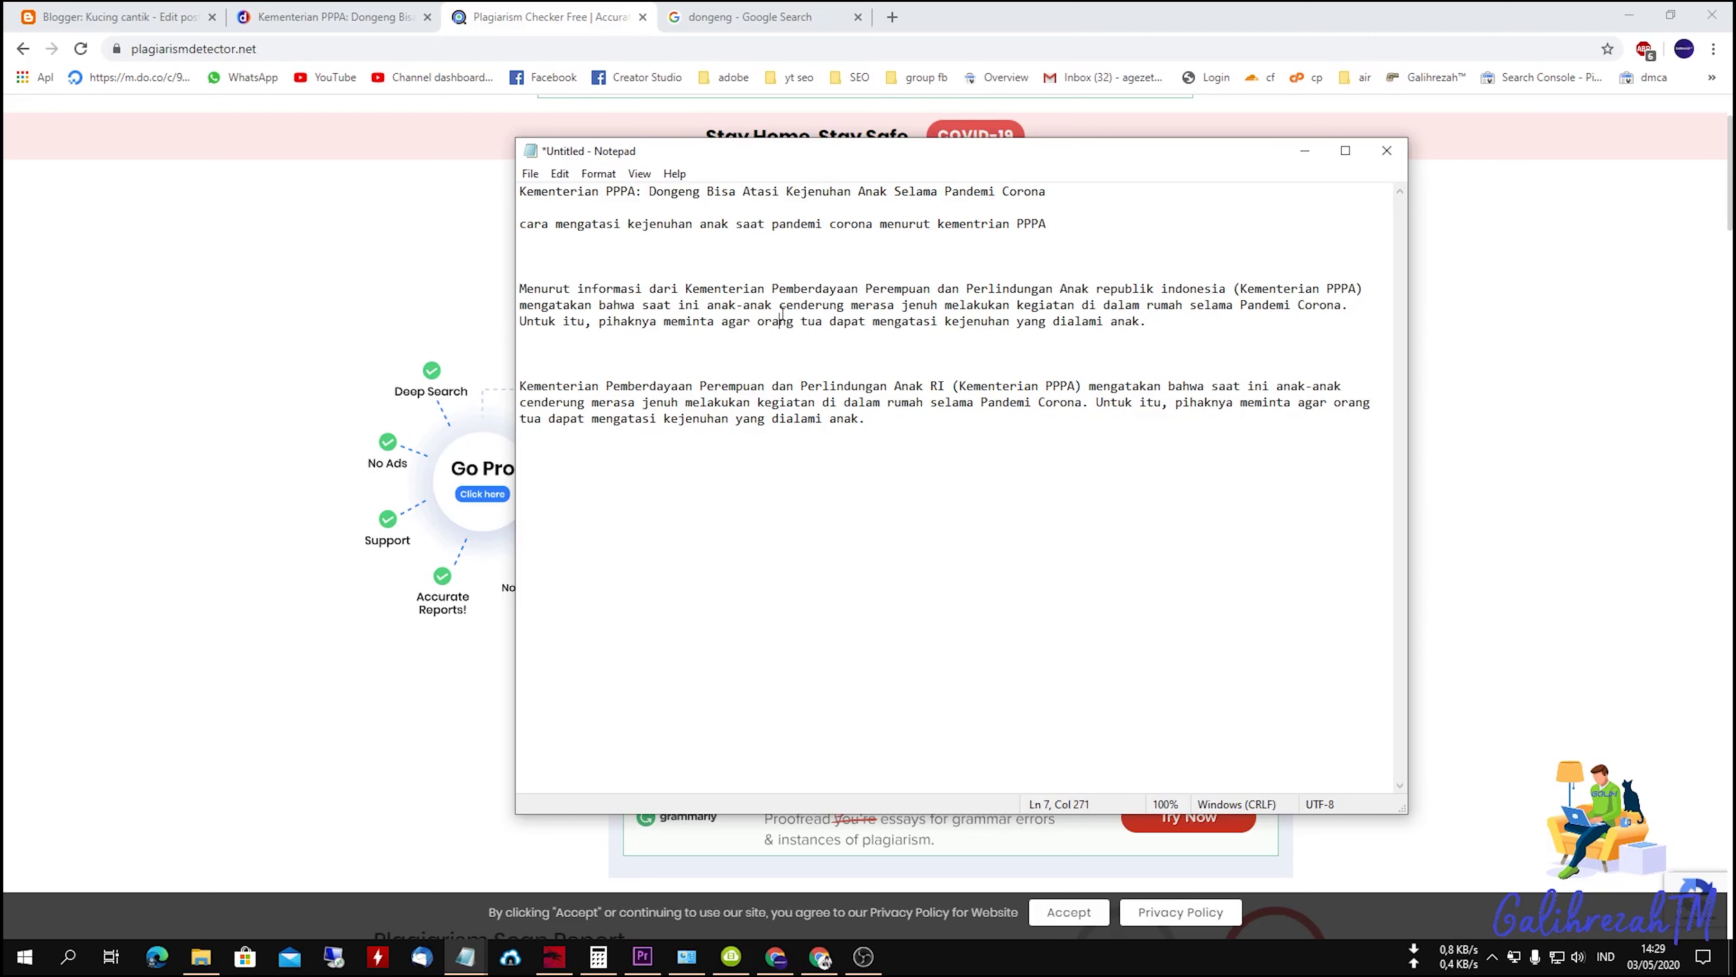
{"action": "left_click", "coordinate": [643, 310]}
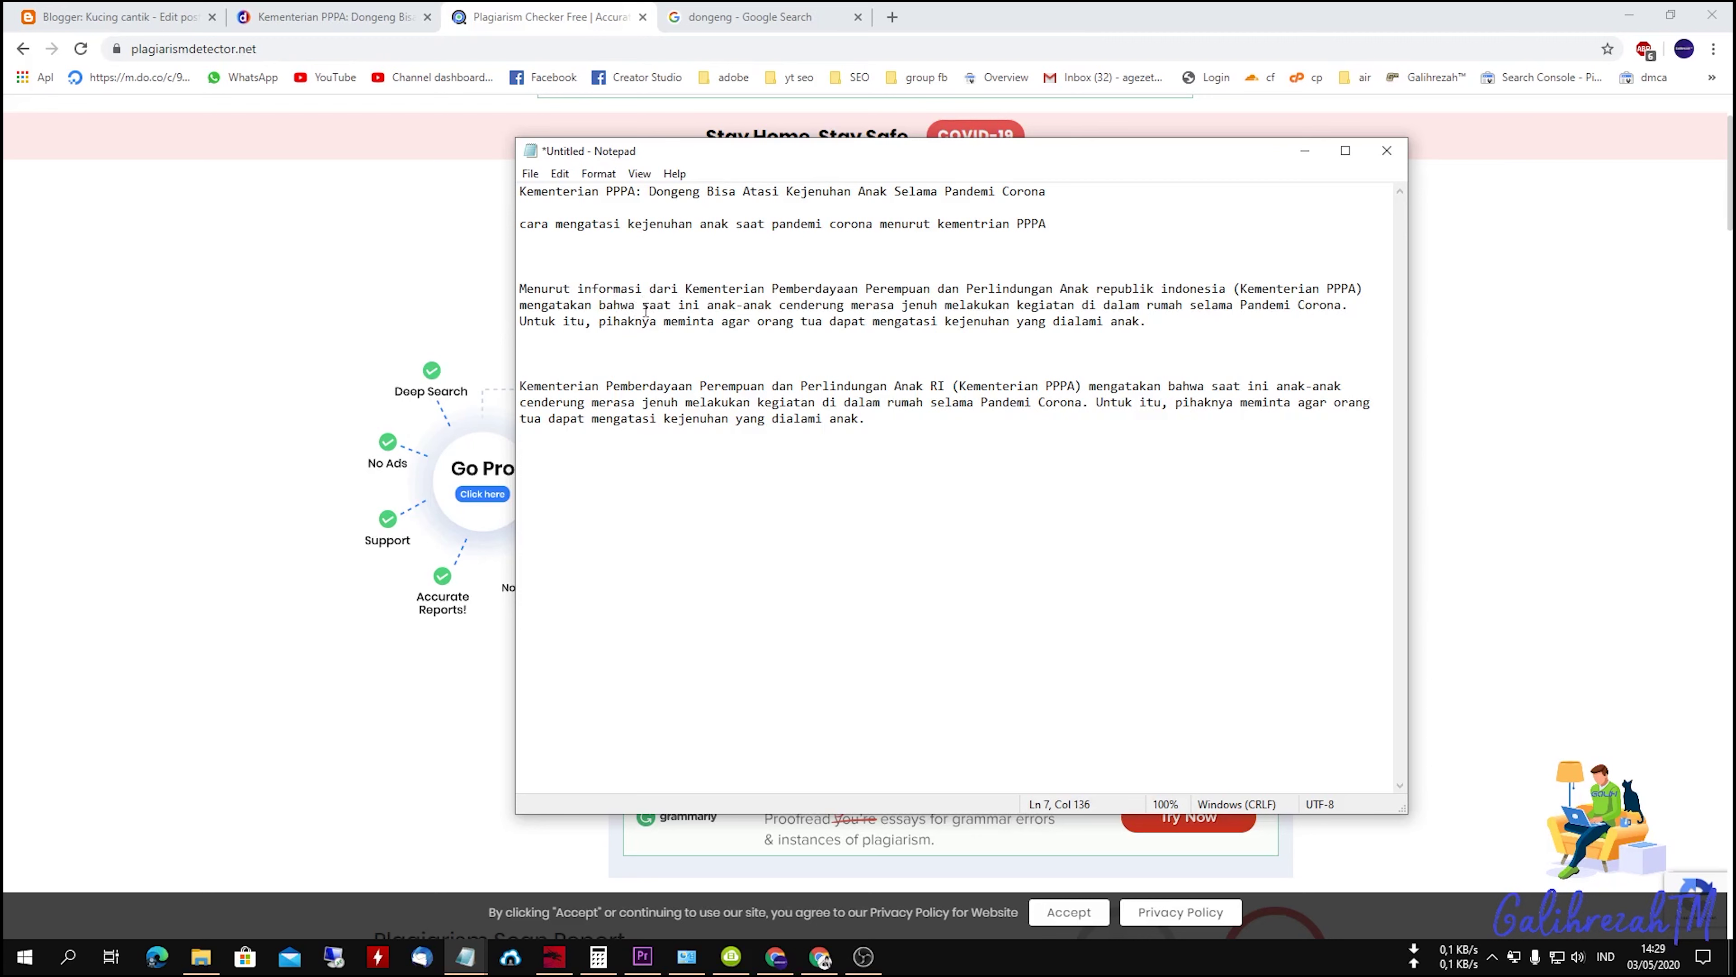